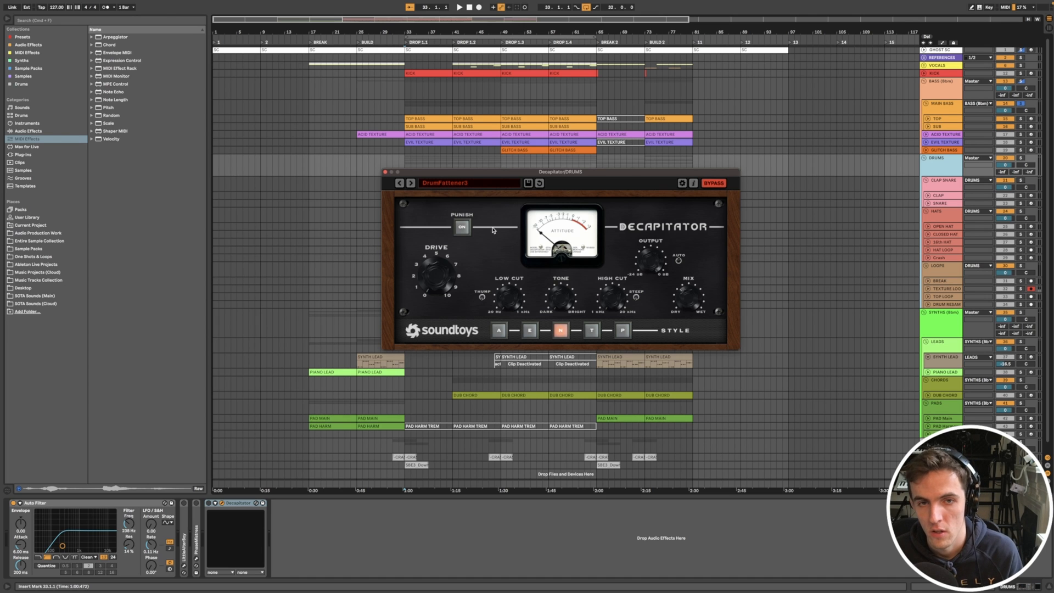
- Reposition the Decapitator window slightly and select the DRUMS group track
left_click_drag(497, 173, 506, 200)
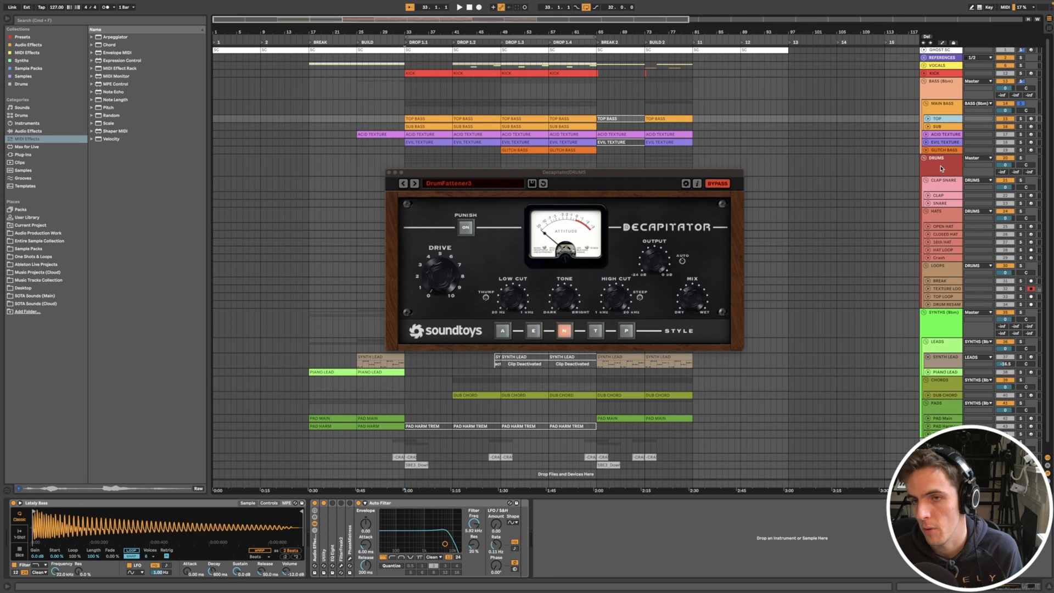
left_click(941, 168)
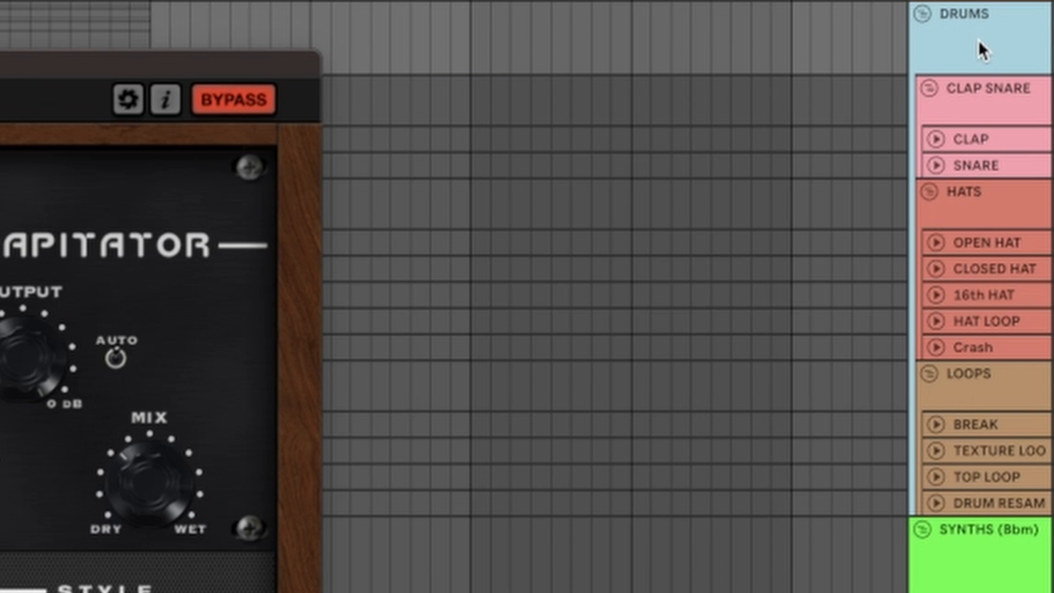
left_click(977, 103)
left_click(971, 35)
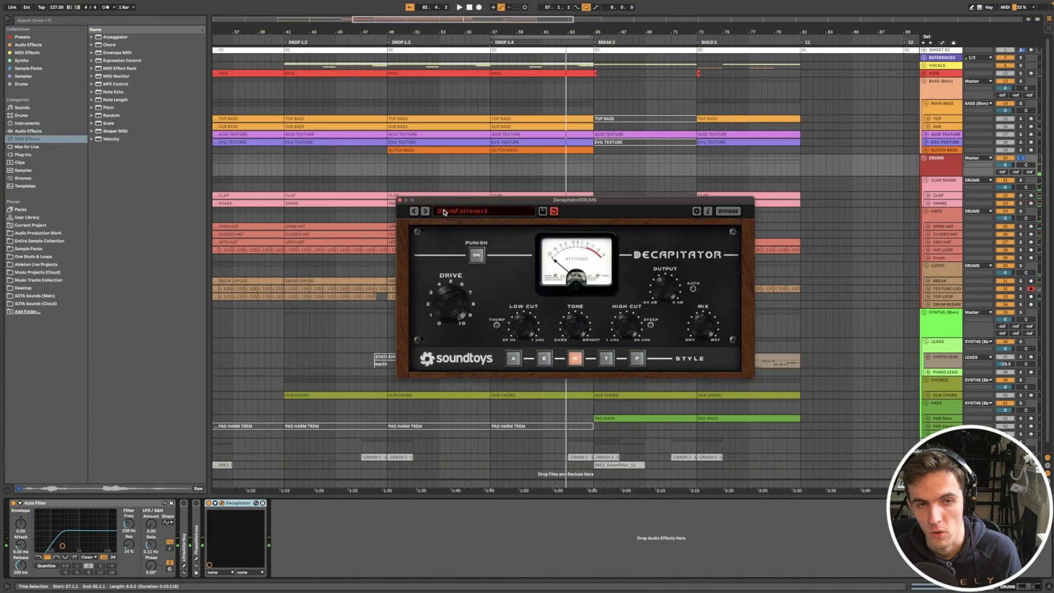
- Load the 70s Record preset from the Drums category into the DRUMS group's Decapitator
left_click(445, 212)
mouse_move(445, 218)
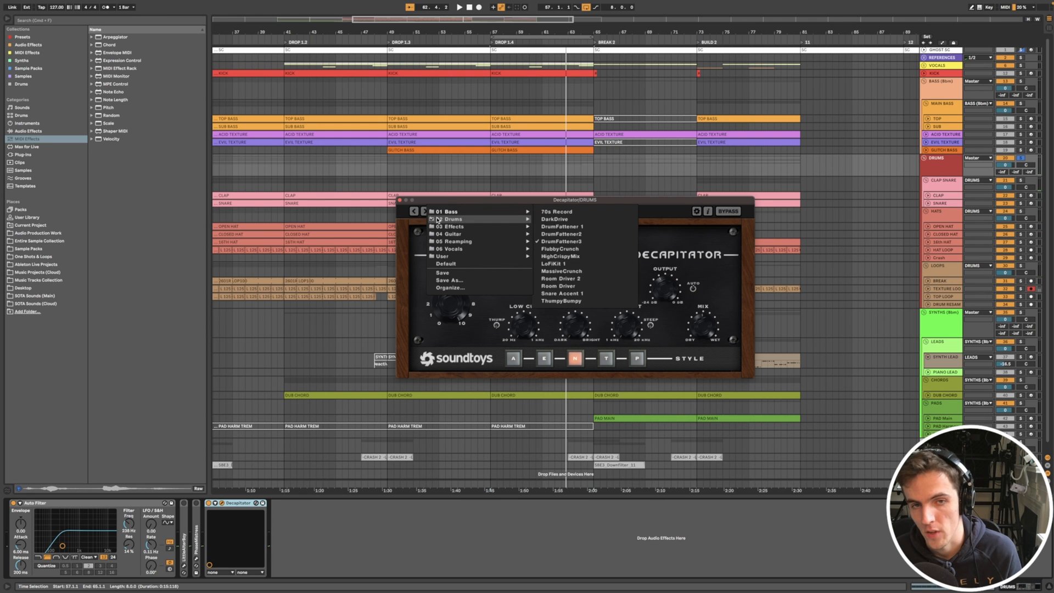
left_click(546, 214)
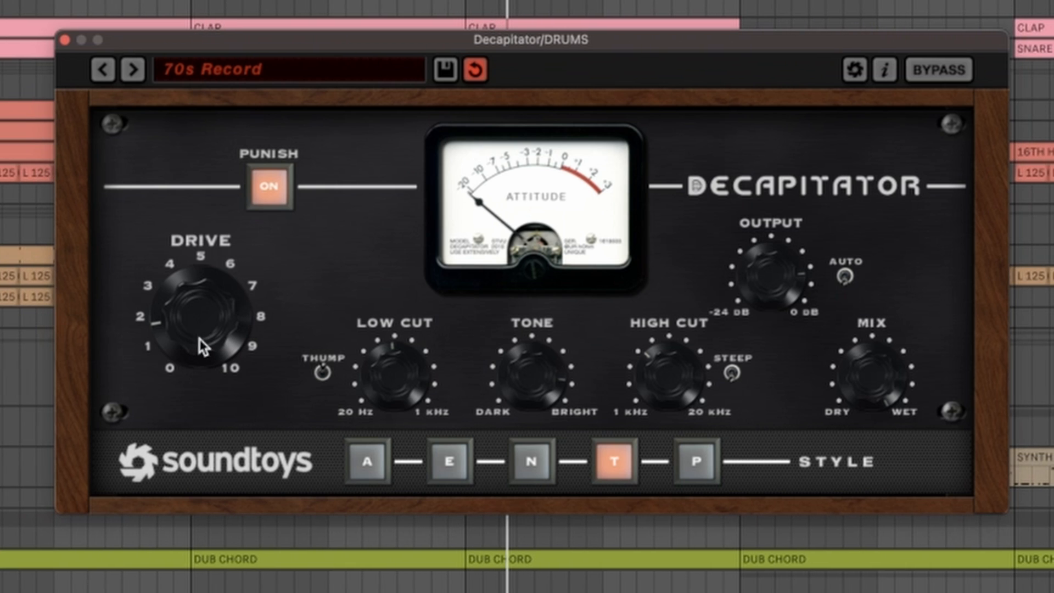
- Turn off Punish on the drum Decapitator and raise the Drive to about 3
left_click(272, 186)
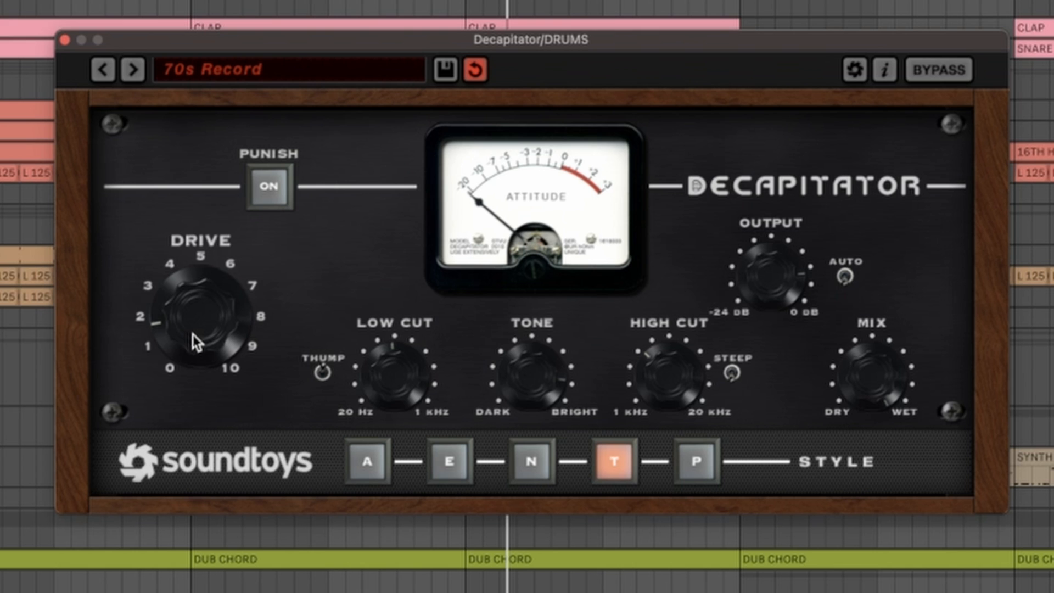
left_click_drag(189, 336, 172, 286)
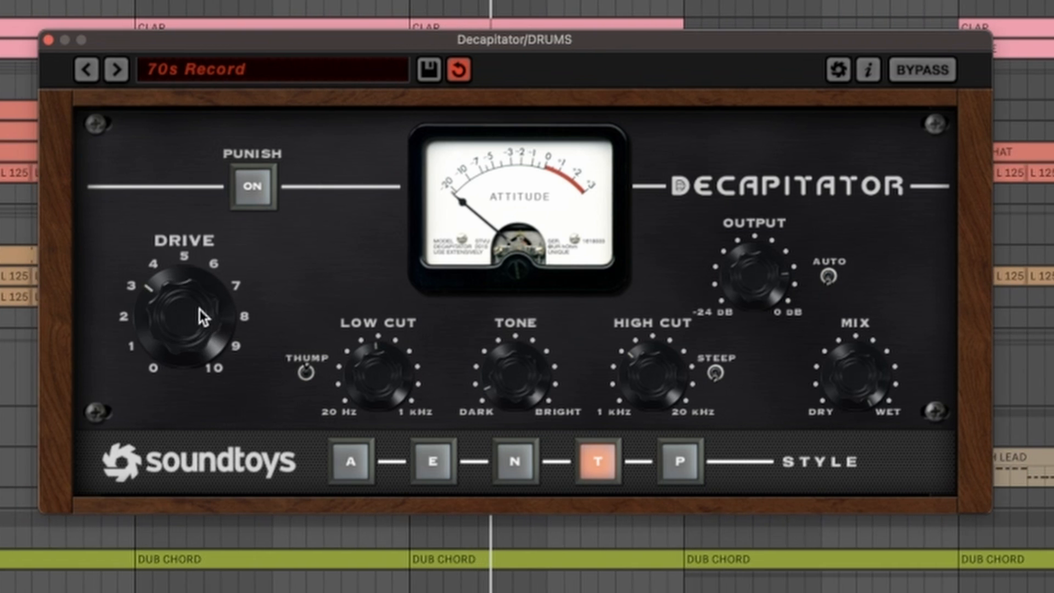
left_click_drag(200, 309, 196, 295)
- Turn the drum Decapitator's Tone toward bright and switch its saturation style to N
left_click_drag(523, 354, 489, 295)
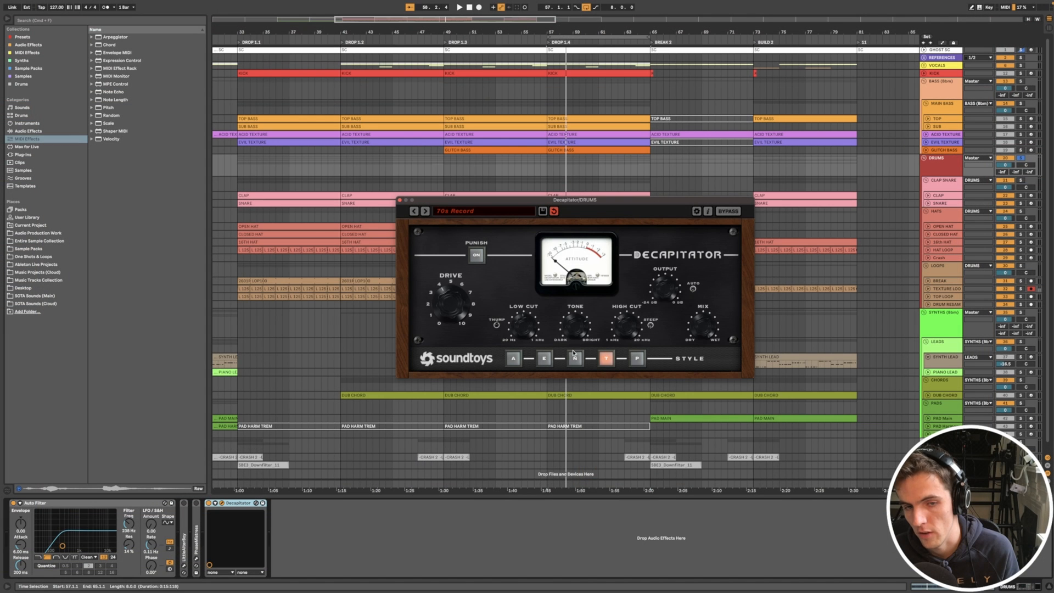
left_click(514, 462)
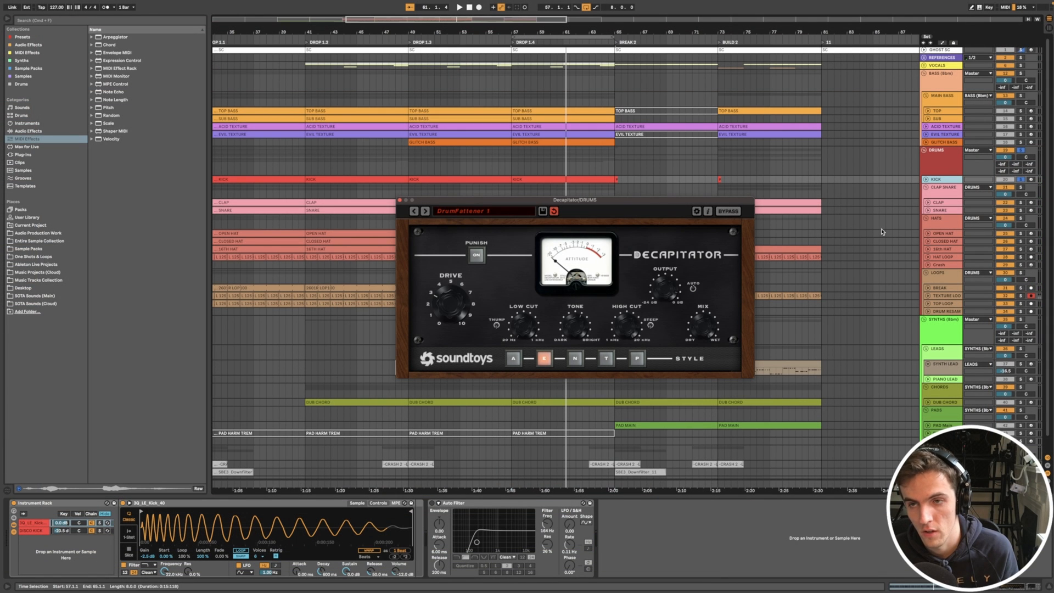
- Move the KICK track out of the DRUMS group to above the BASS group, and close the Decapitator window
left_click(865, 222)
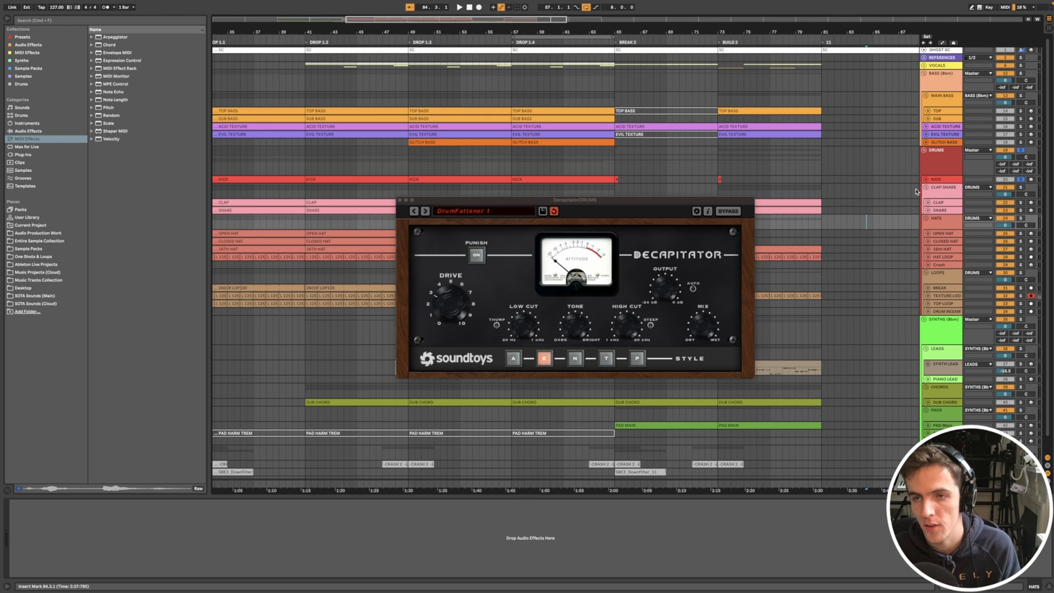
left_click(937, 179)
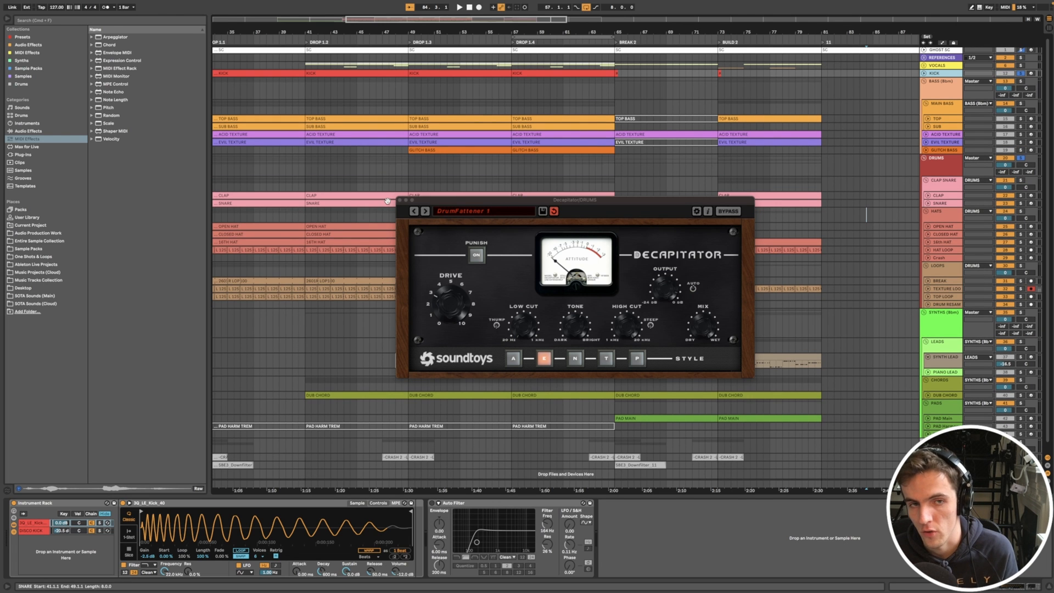
left_click(400, 200)
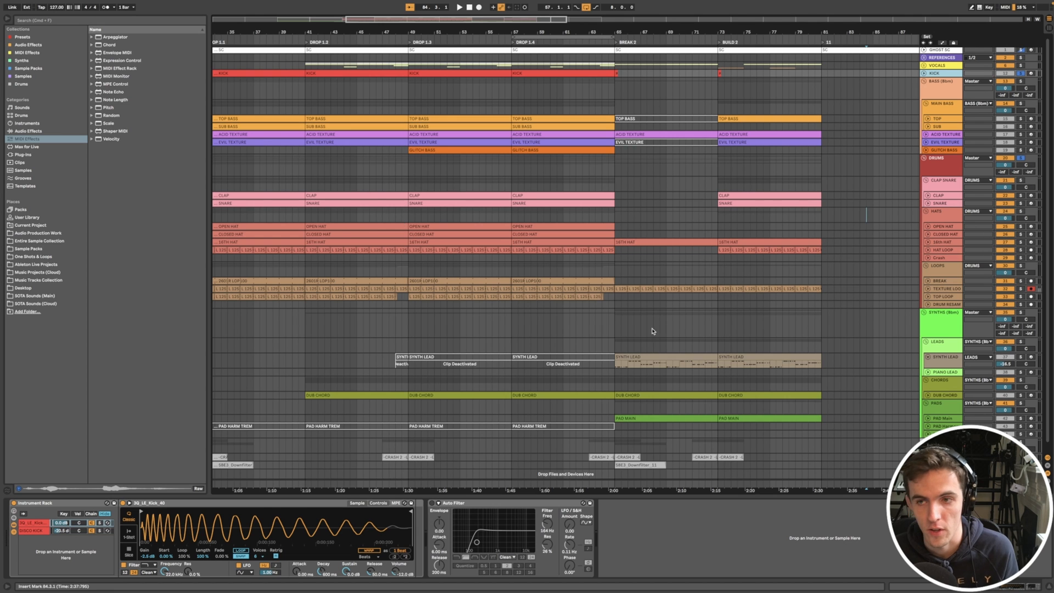
- Select the MAIN BASS group and solo the KICK track alongside it
left_click(942, 160)
scroll(939, 137, "up", 1)
left_click(937, 110)
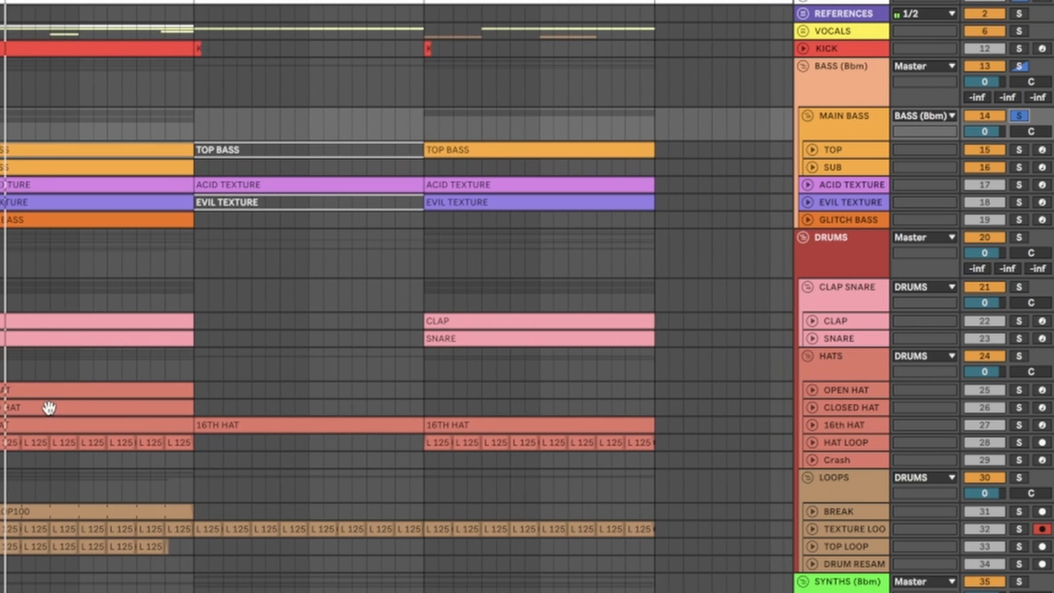
left_click(1017, 48)
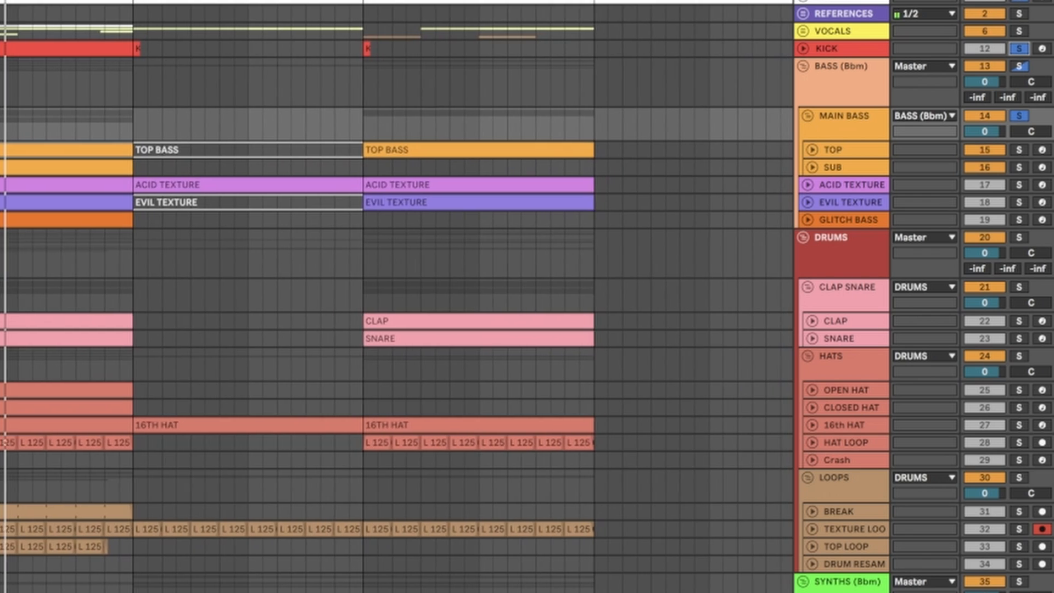
- Open the Decapitator on the MAIN BASS track
scroll(344, 356, "left", 4)
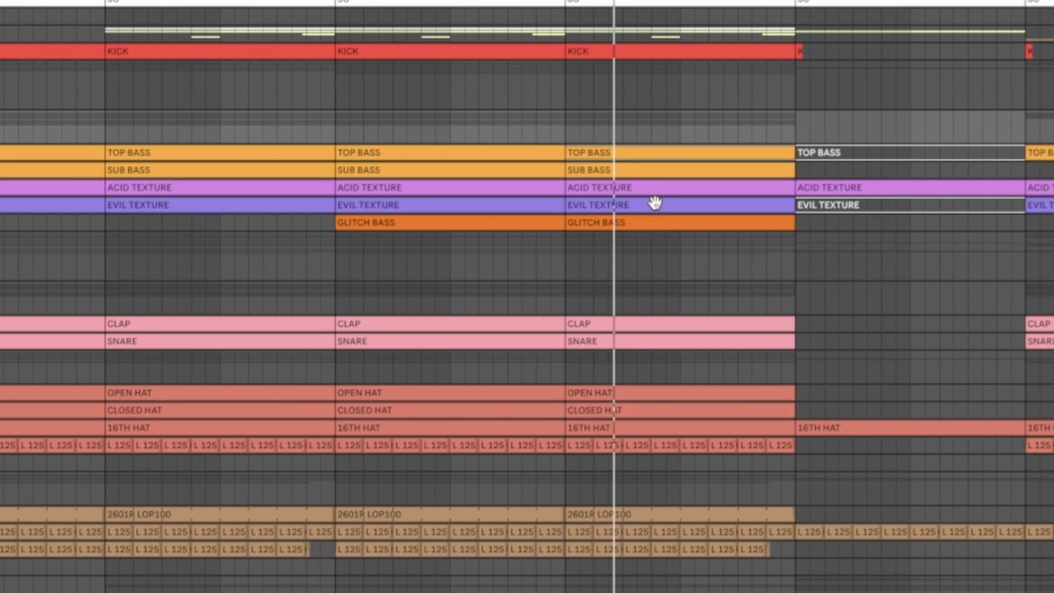
scroll(652, 203, "up", 1)
scroll(652, 204, "up", 5)
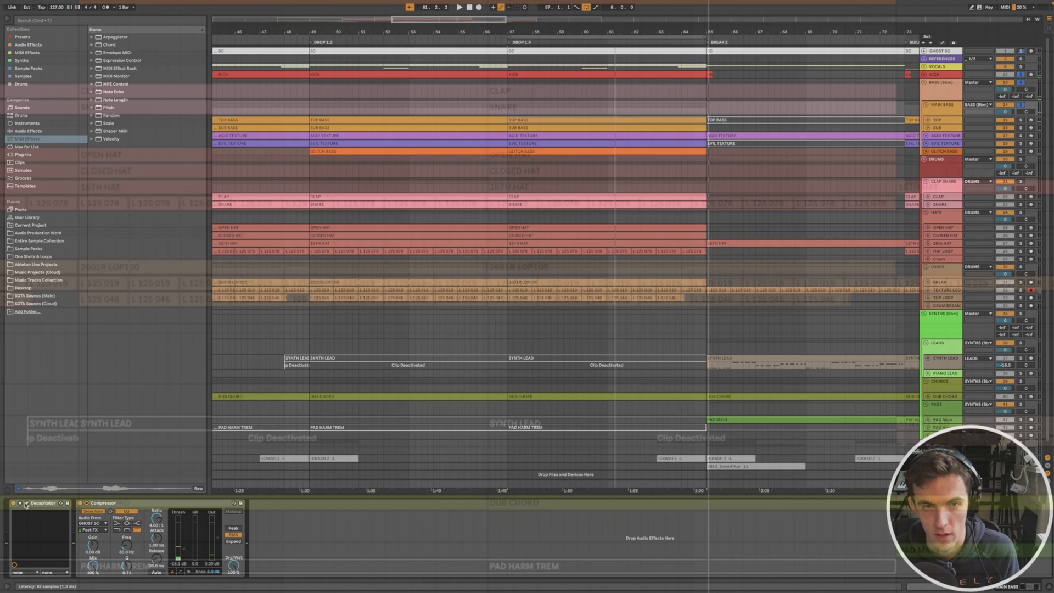
left_click(25, 505)
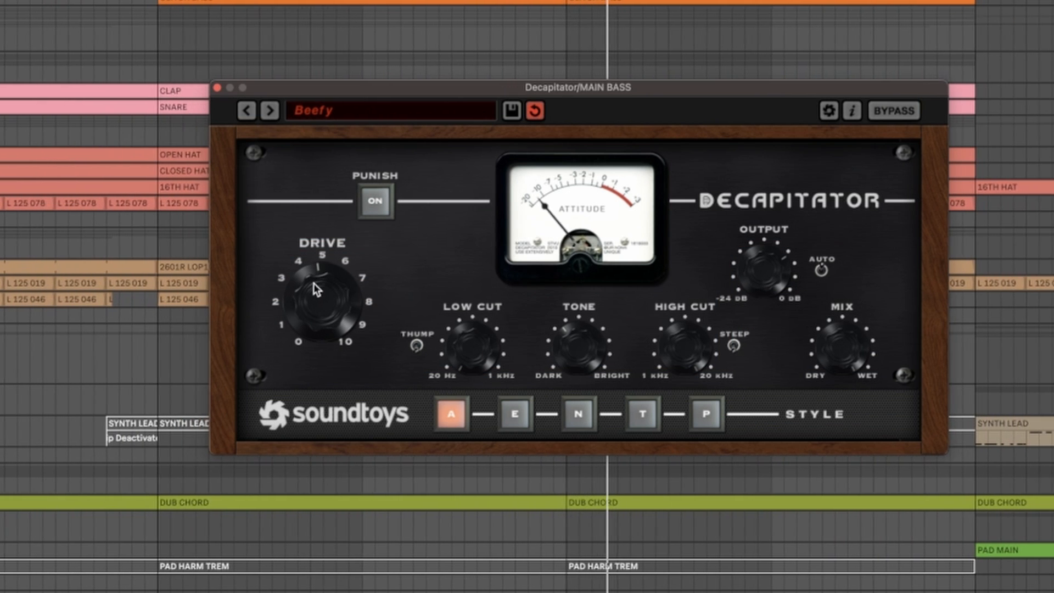
- Look through the Decapitator preset categories and load the MidDriver bass preset on MAIN BASS
left_click(329, 111)
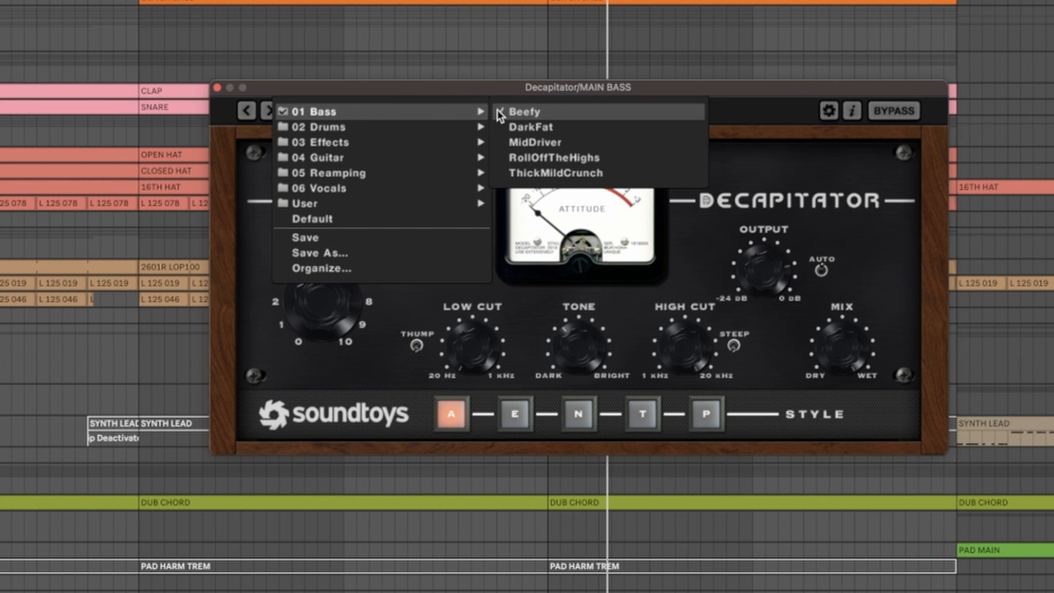
mouse_move(329, 205)
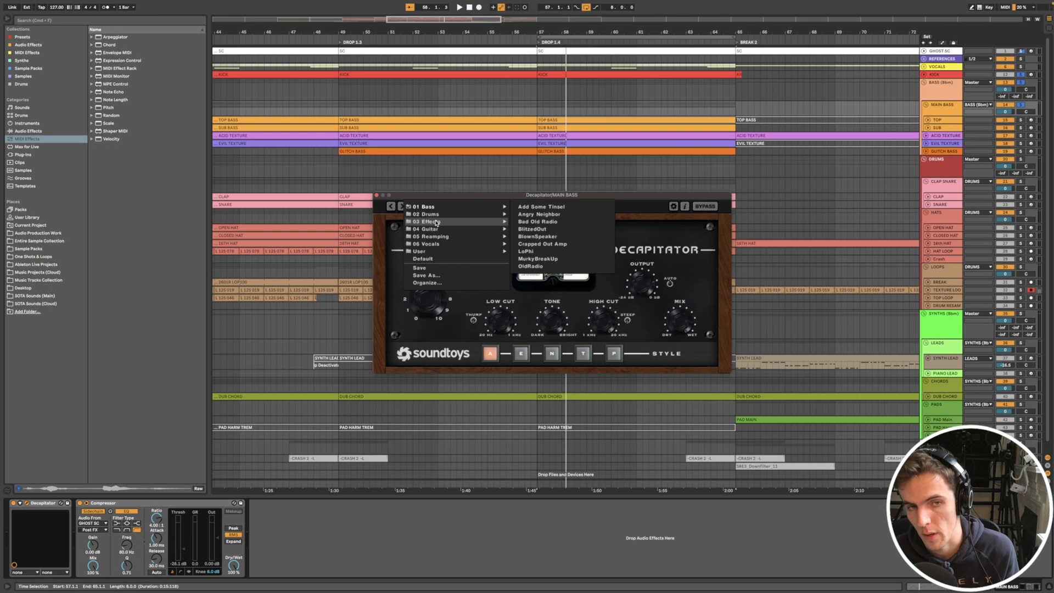
mouse_move(446, 229)
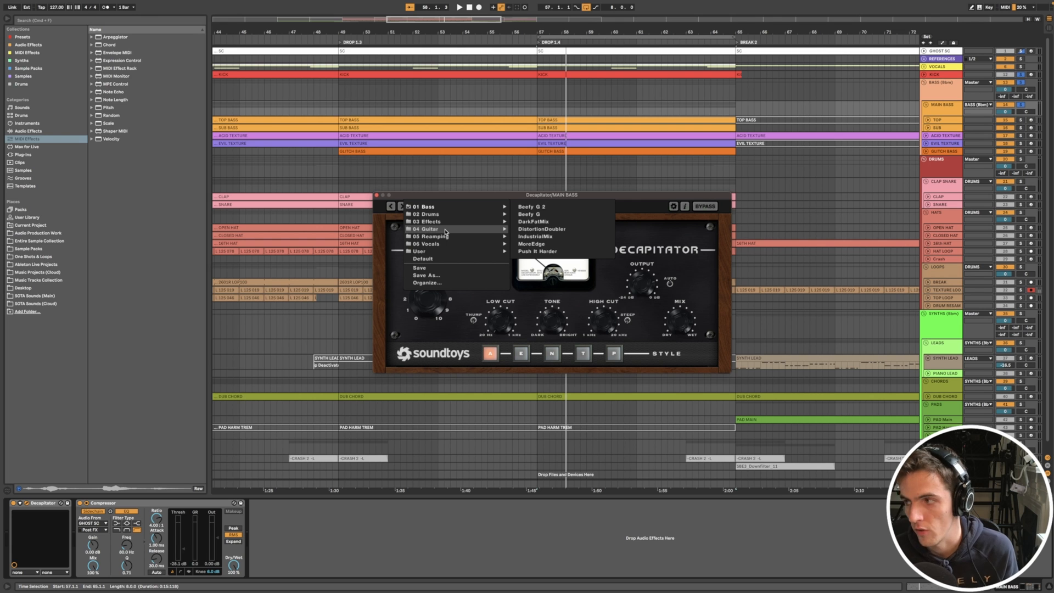
mouse_move(432, 209)
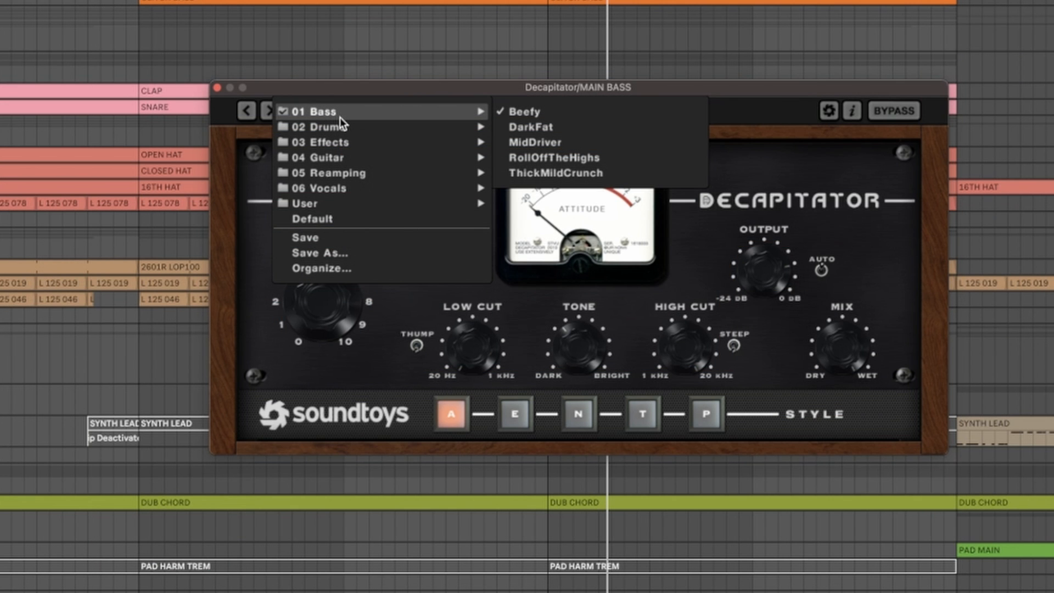
mouse_move(341, 126)
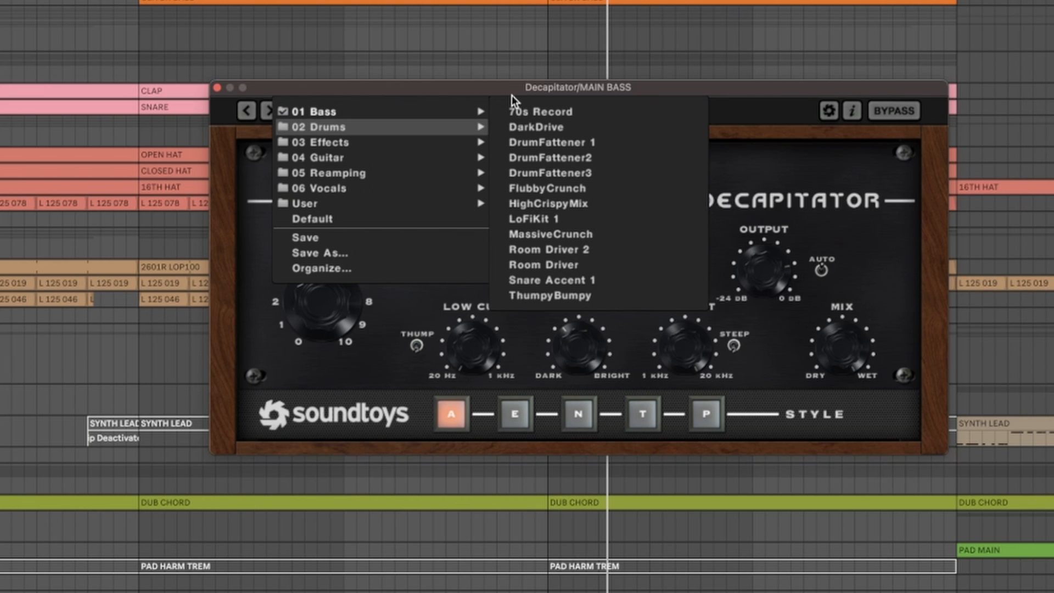
mouse_move(422, 109)
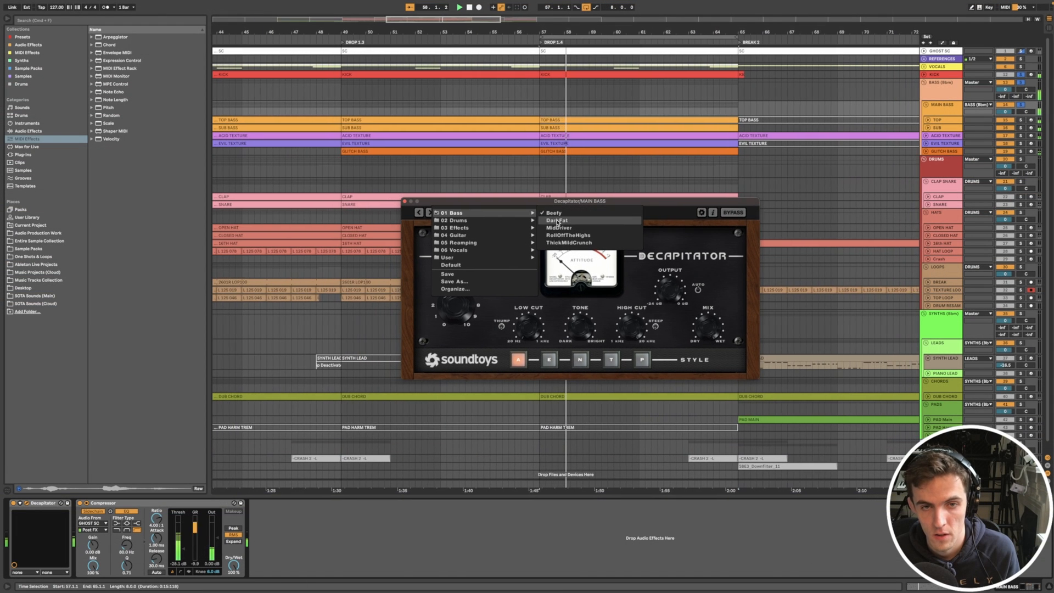
left_click(529, 214)
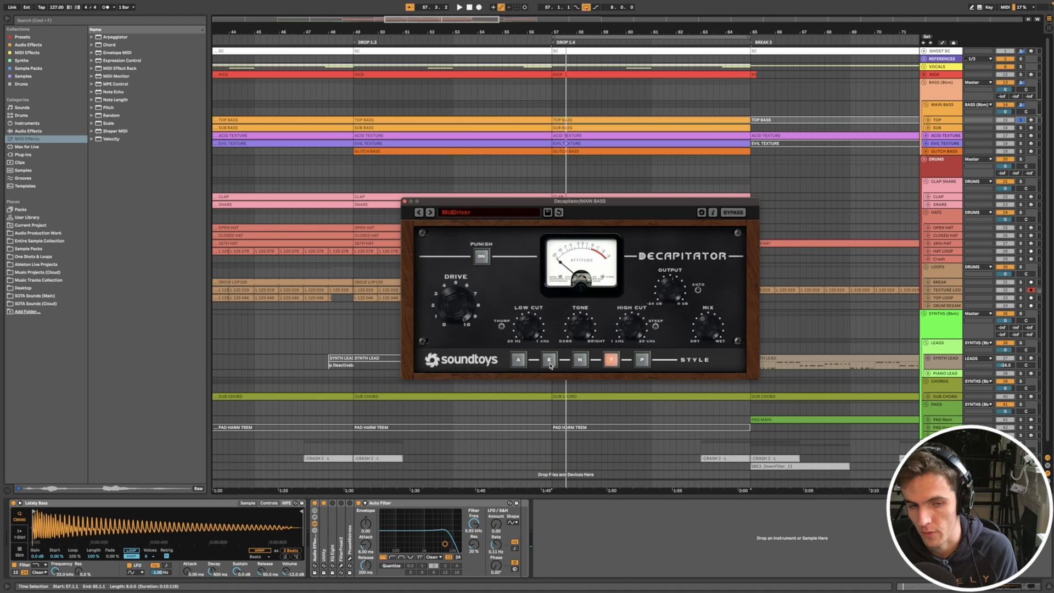
- Adjust the Drive of the MidDriver preset on the MAIN BASS Decapitator
left_click_drag(477, 315, 459, 322)
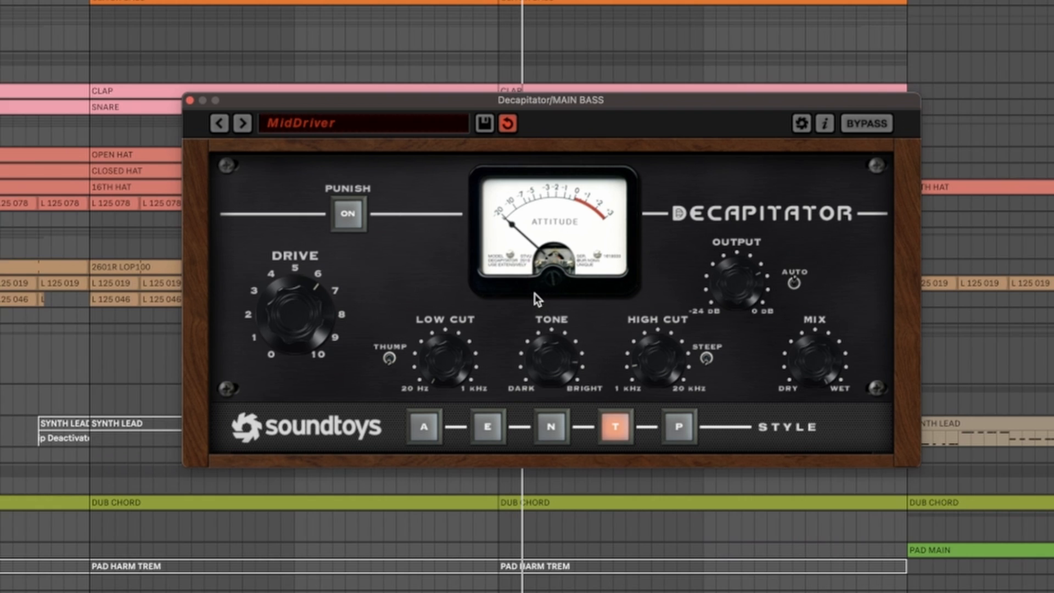
left_click_drag(535, 293, 533, 395)
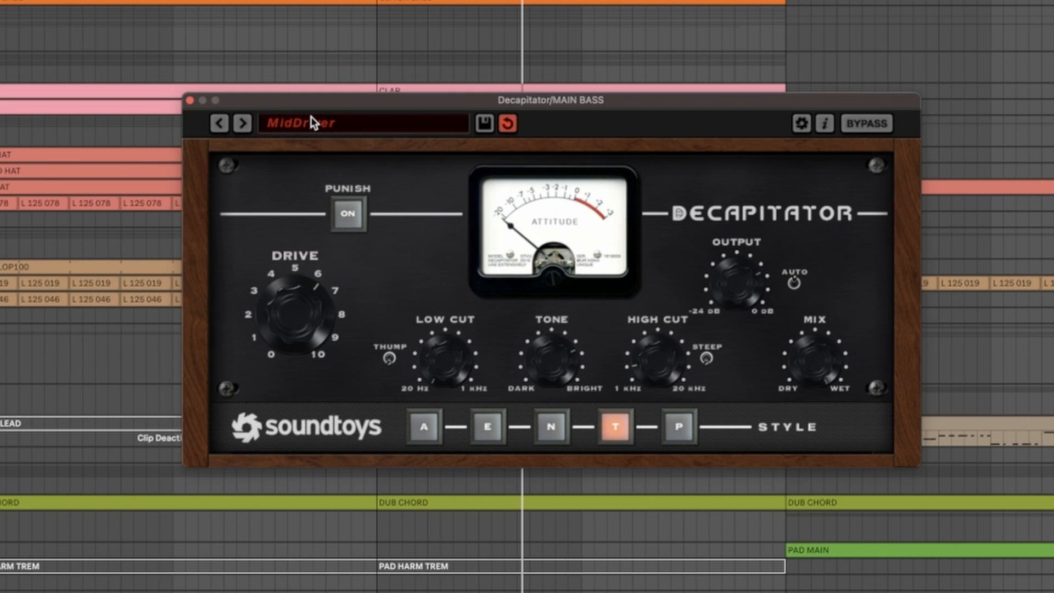
- Browse the Decapitator presets for MAIN BASS, try RollOffTheHighs and return to MidDriver
left_click(464, 210)
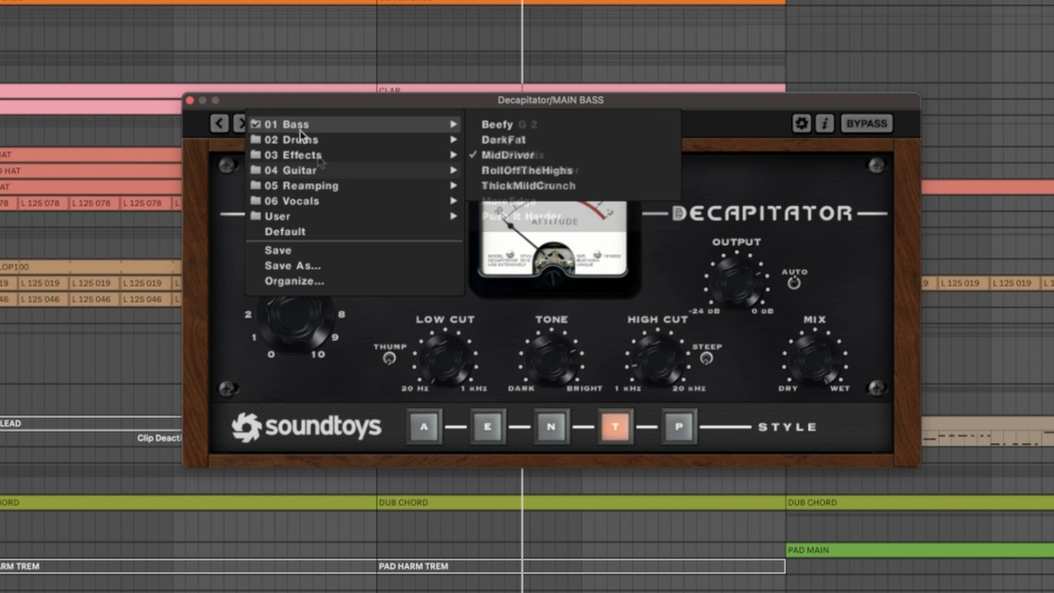
mouse_move(329, 138)
left_click_drag(507, 97, 493, 98)
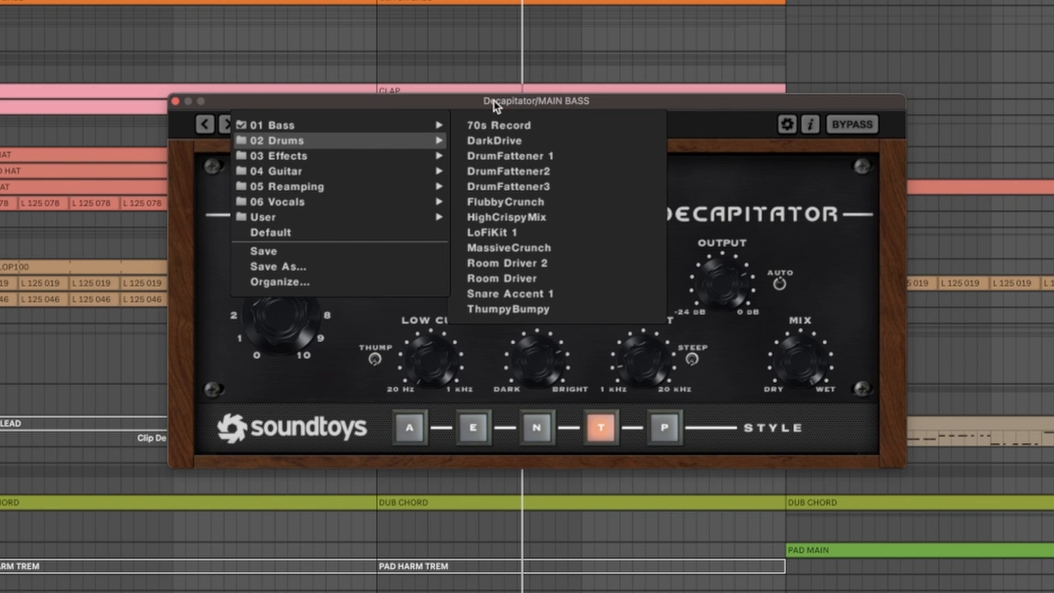
left_click(224, 123)
left_click(224, 123)
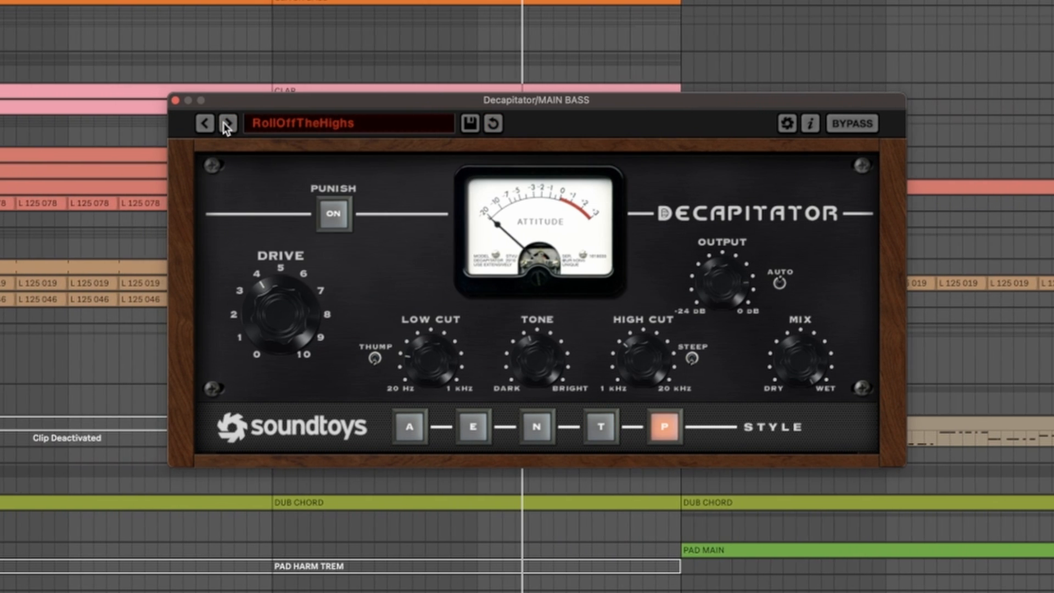
left_click(227, 123)
left_click(205, 123)
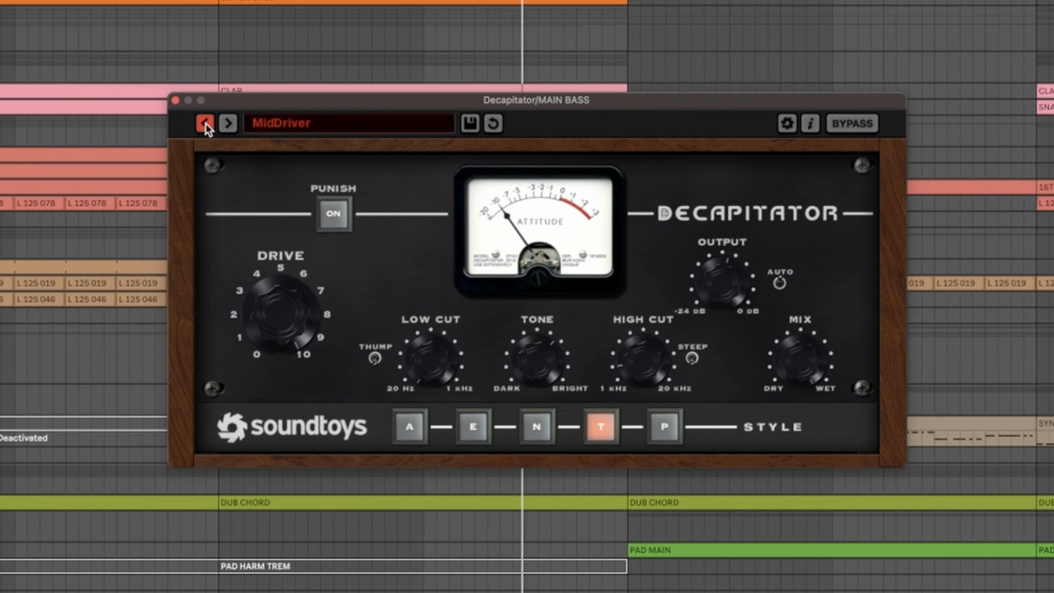
- Browse EchoBoy's Style Tour presets on the ULTRAMAGNETIC track and select the ULTRAMAGNETIC 2 clip just before BREAK 2
scroll(307, 321, "left", 3)
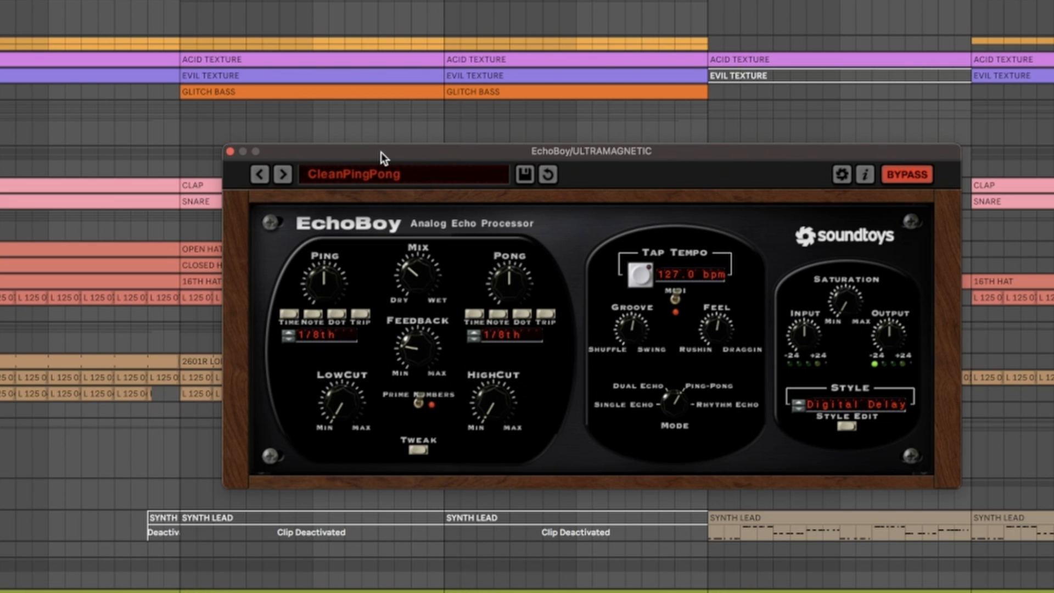
left_click(381, 174)
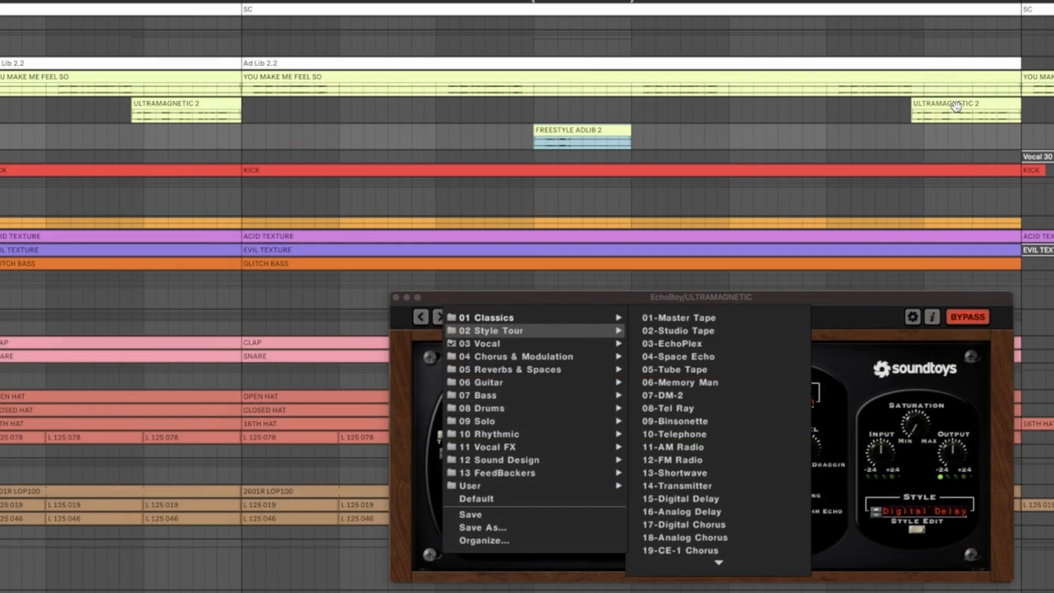
left_click(377, 72)
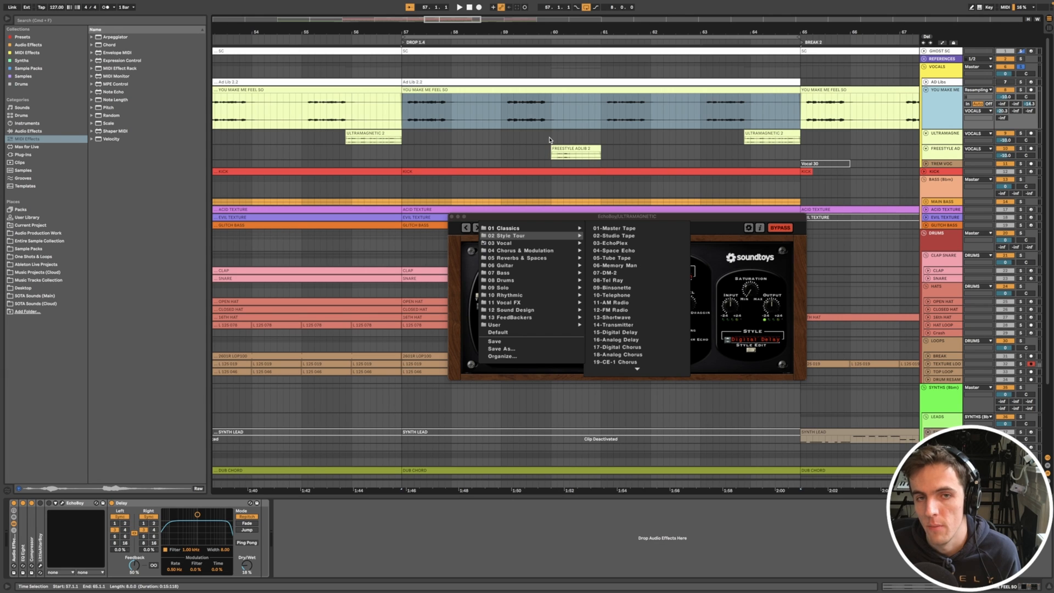
left_click(550, 140)
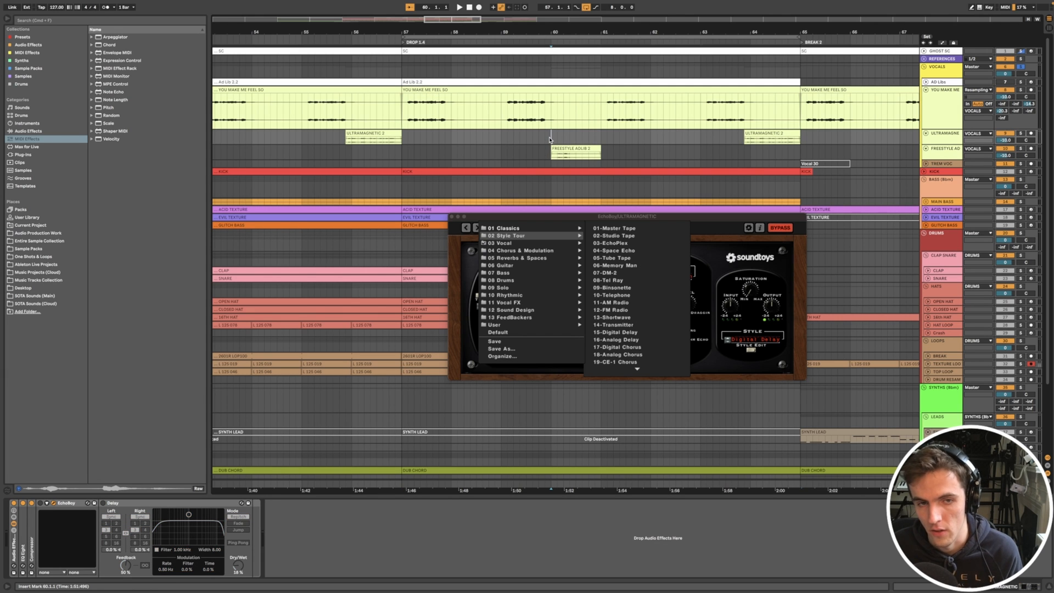
left_click(760, 133)
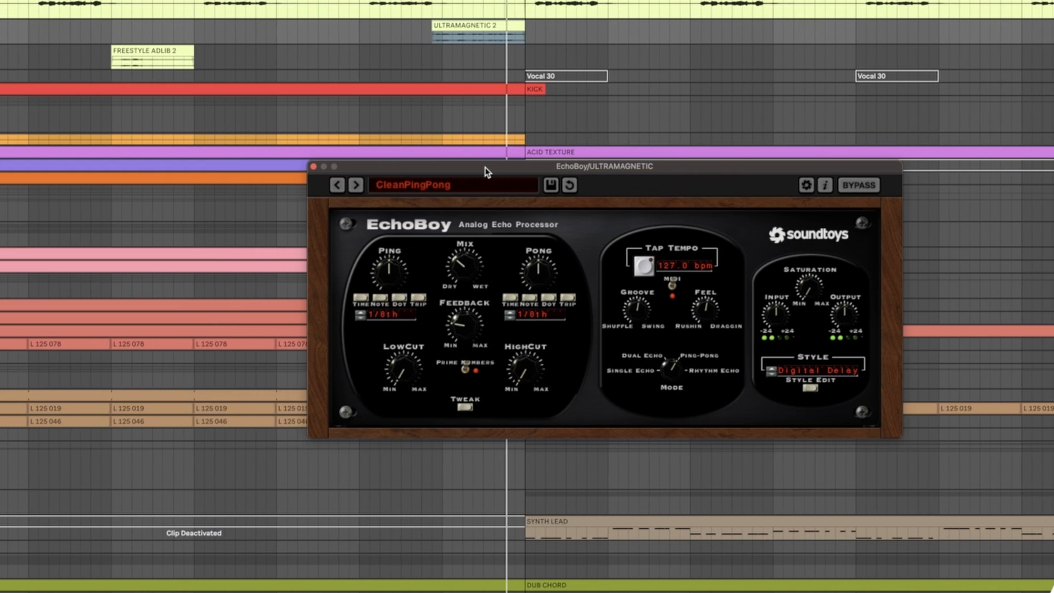
- Step through the EchoBoy presets on ULTRAMAGNETIC, auditioning DarkAnalogBox, Double Tape Slaps, EdgyVocalSlap and High and Bitey
left_click(356, 185)
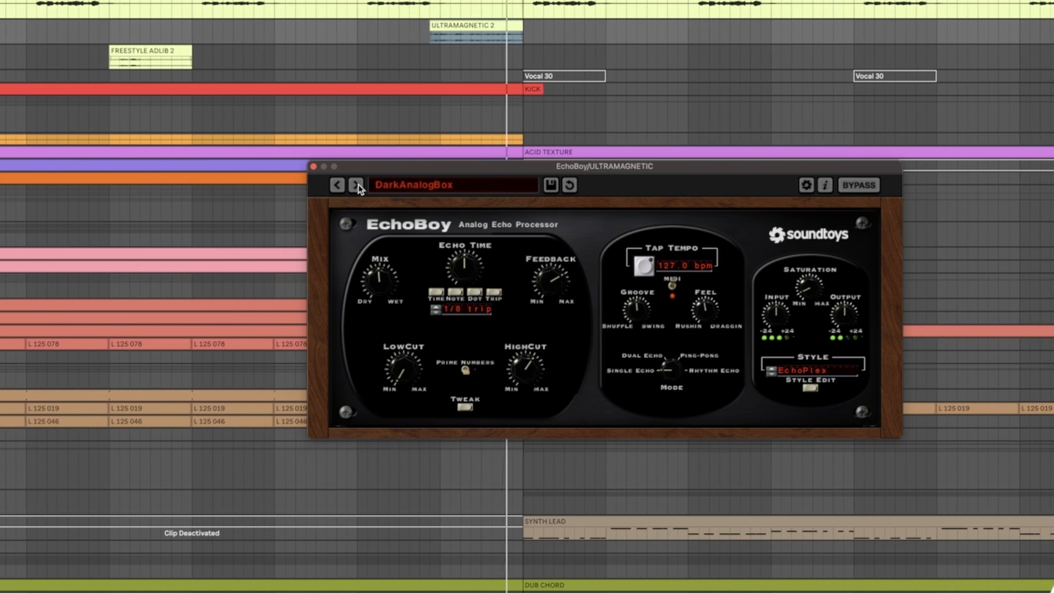
left_click(356, 185)
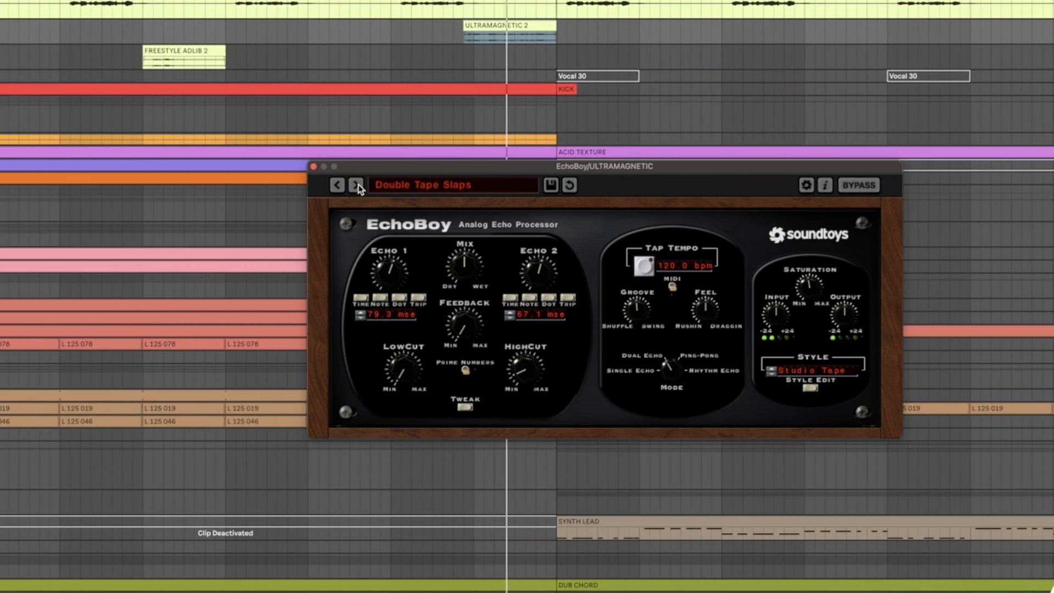
left_click(356, 185)
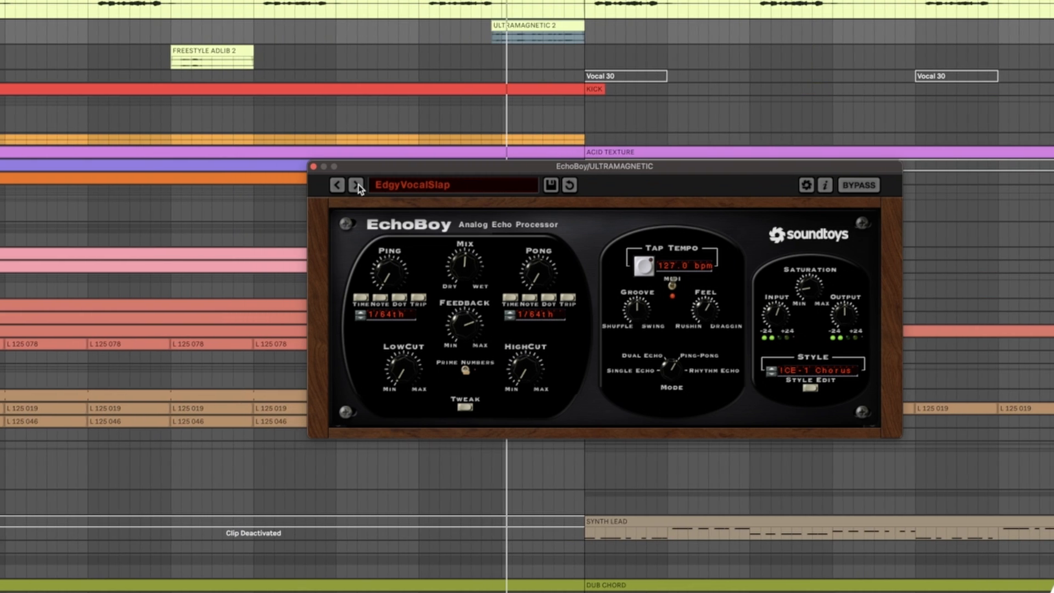
left_click(356, 185)
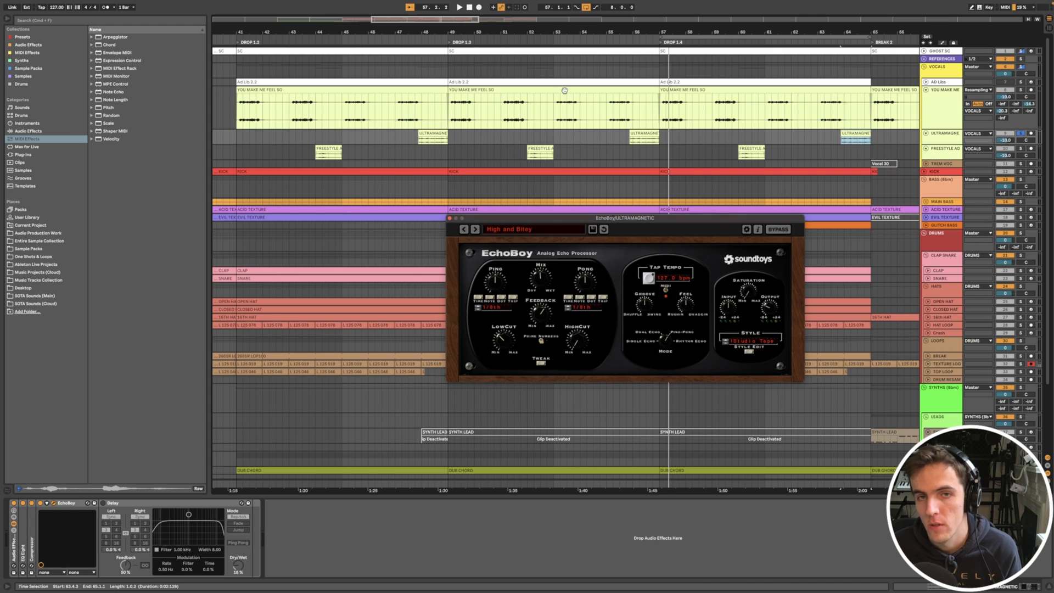
- Select the YOU MAKE ME FEEL SO clip in DROP 1.3 and bring up EchoBoy with its Default preset on that track
left_click(568, 92)
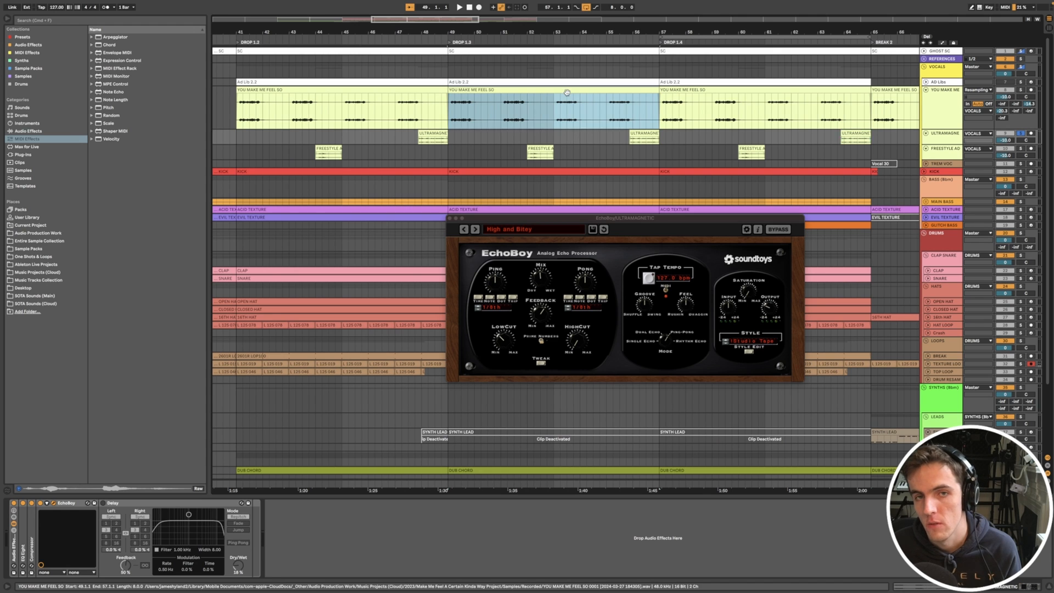
left_click(561, 134)
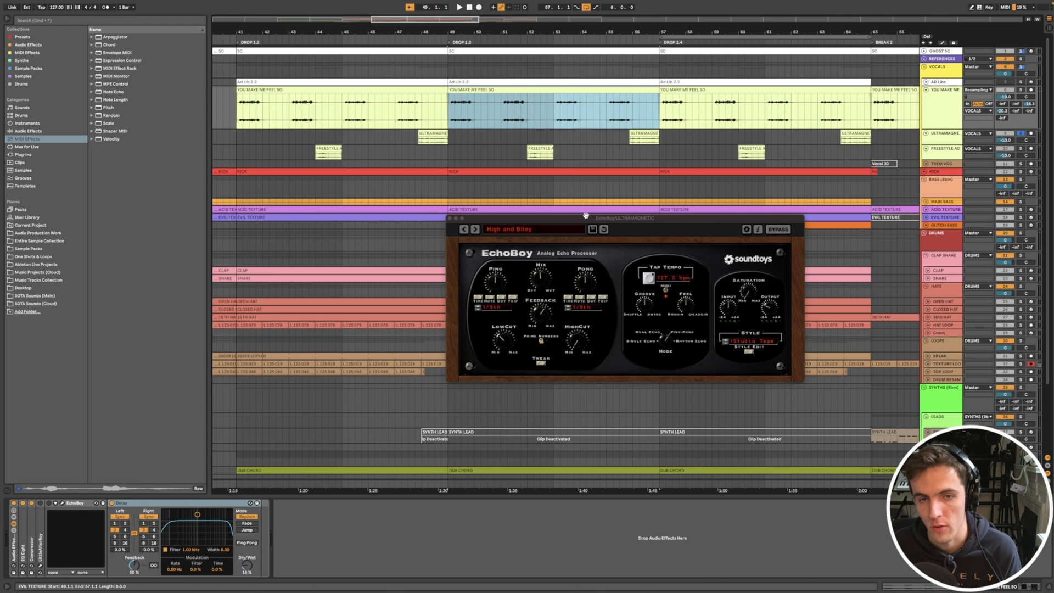
left_click_drag(586, 215, 593, 232)
scroll(546, 150, "down", 2)
left_click(546, 148)
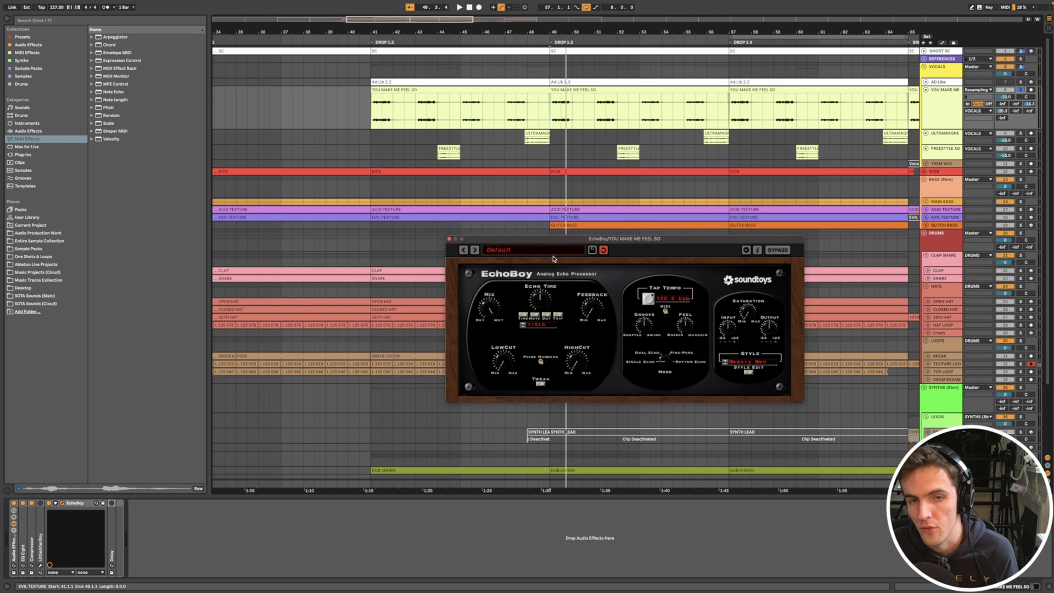
left_click_drag(564, 245, 587, 244)
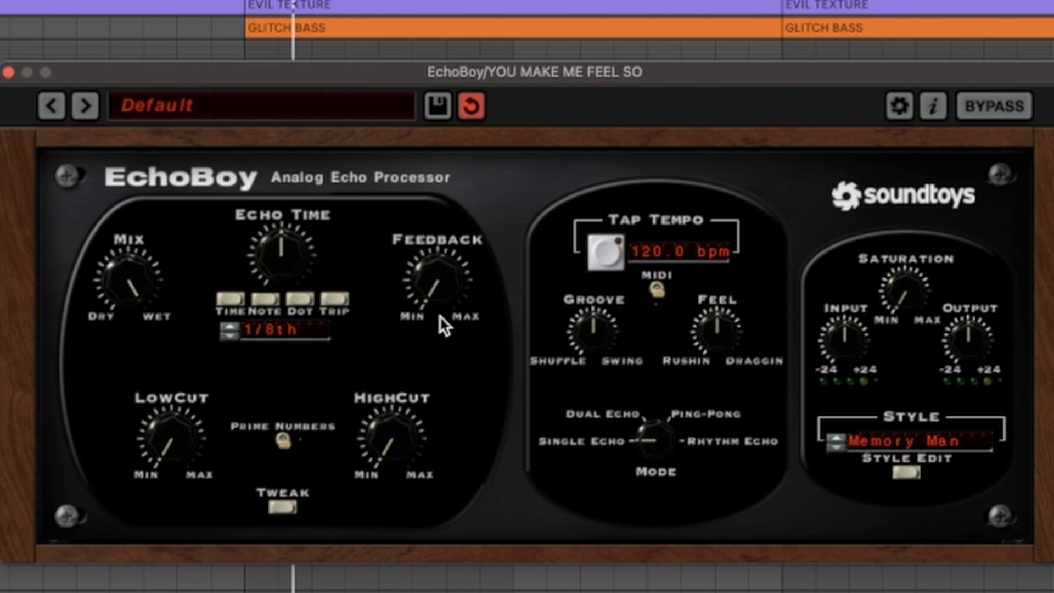
- Try the FM Radio and Transmitter styles in the YOU MAKE ME FEEL SO EchoBoy, choose Digital Delay and adjust the Feedback
left_click(938, 446)
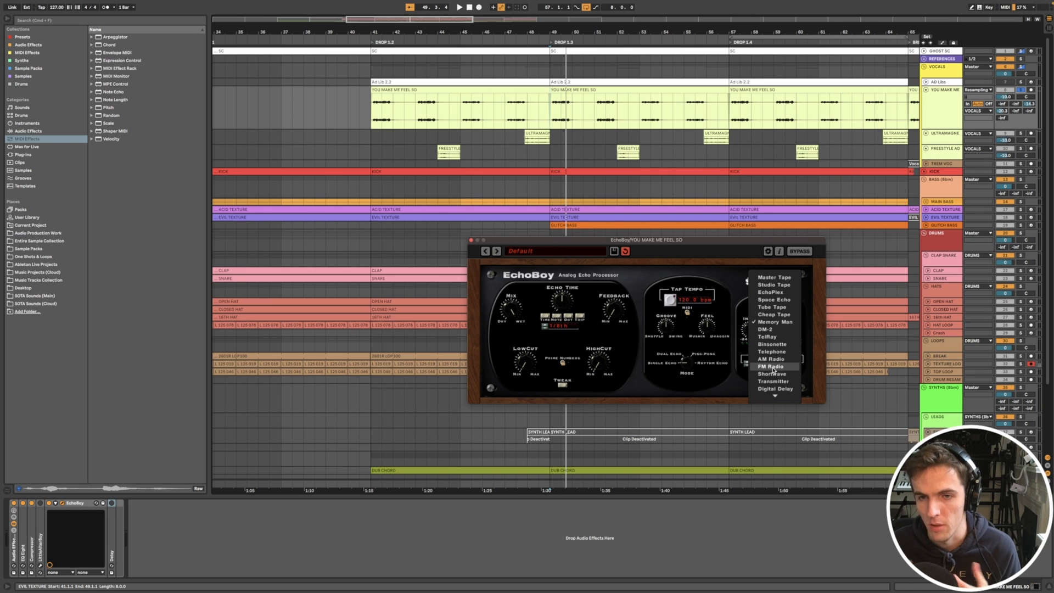
left_click(772, 367)
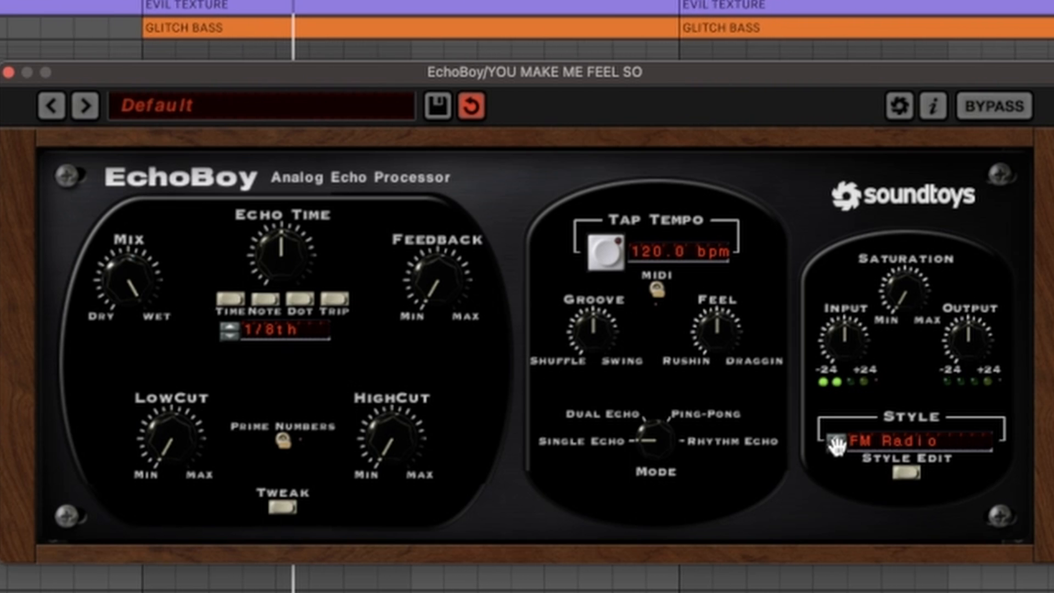
left_click(836, 442)
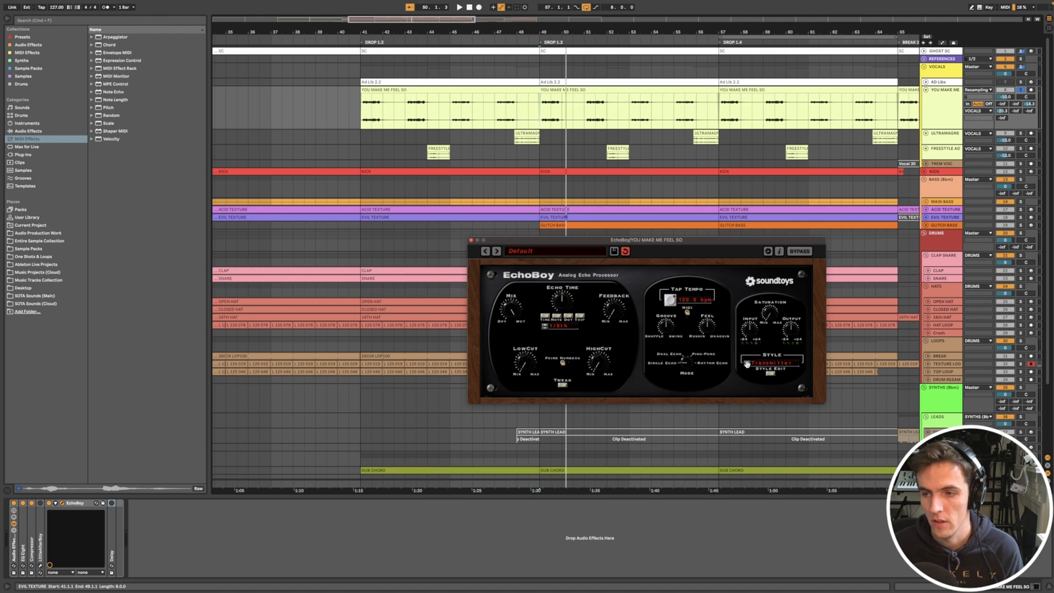
left_click(747, 363)
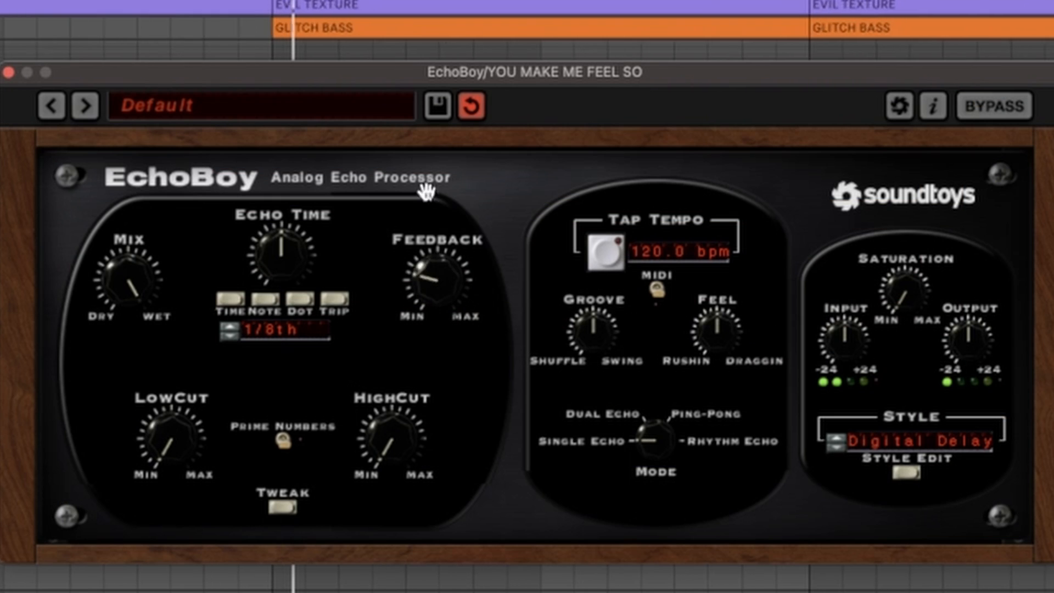
left_click_drag(450, 275, 447, 255)
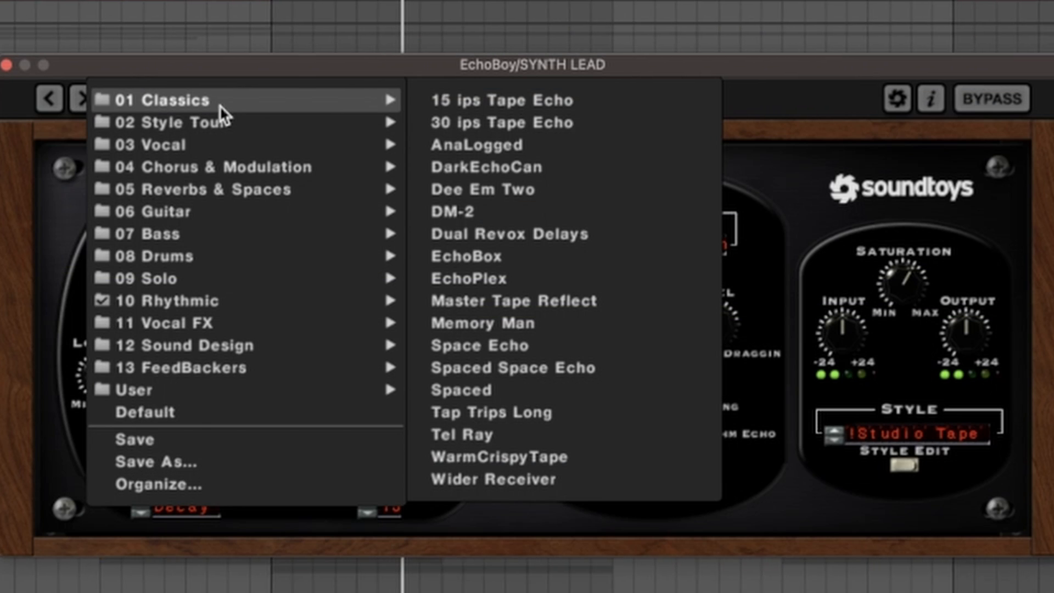
- Look through EchoBoy's Rhythmic presets on SYNTH LEAD, adjust the Mix of Oxegene Thirds and close the plugin window
mouse_move(123, 301)
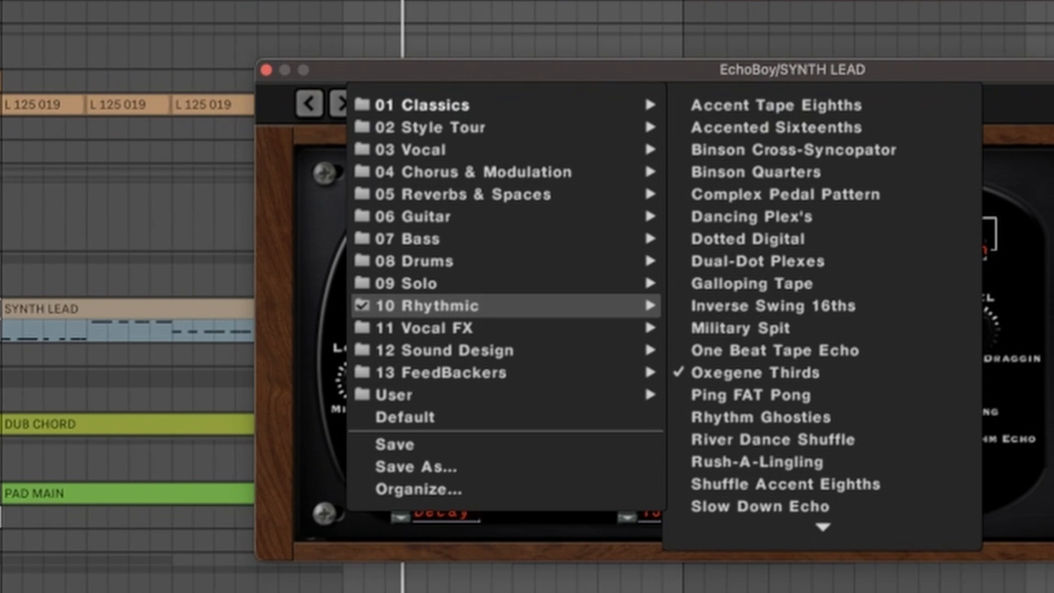
left_click(605, 46)
left_click(1018, 210)
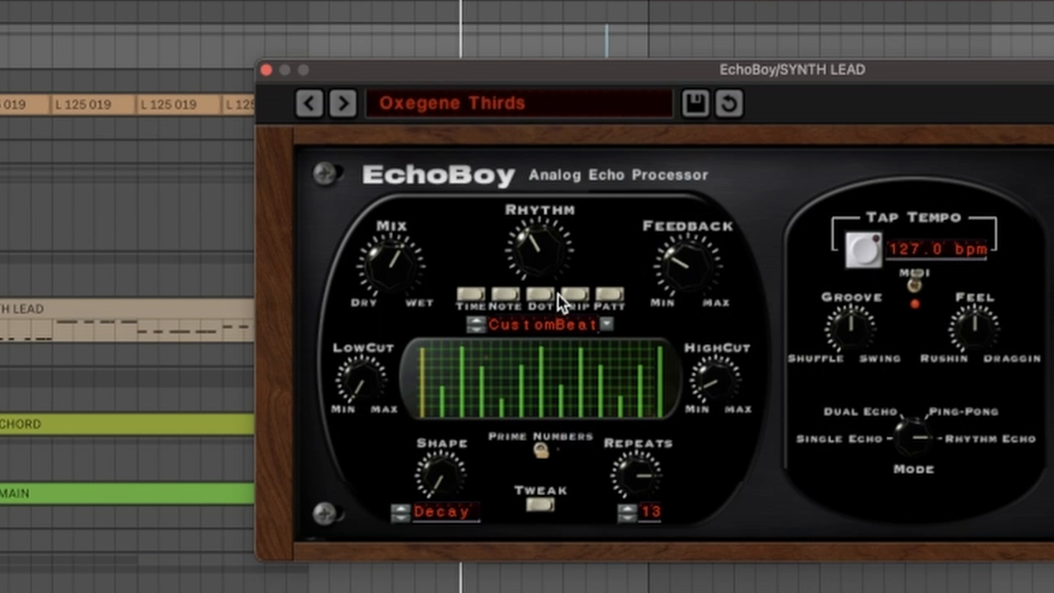
mouse_move(379, 259)
left_mouse_down()
mouse_move(385, 183)
mouse_move(364, 51)
mouse_move(395, 252)
left_mouse_up()
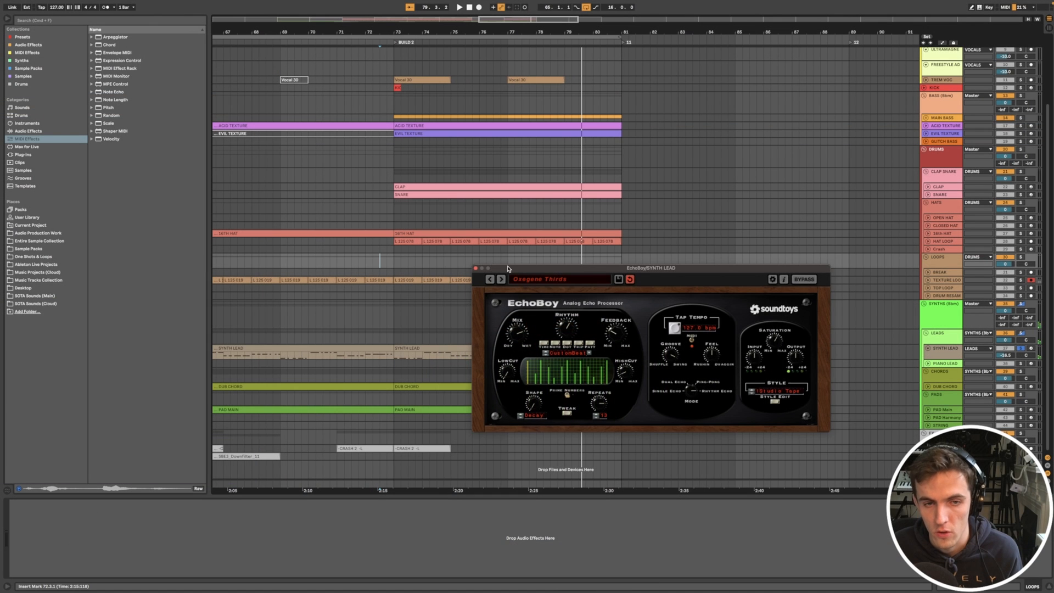
left_click_drag(508, 268, 613, 289)
scroll(502, 328, "down", 3)
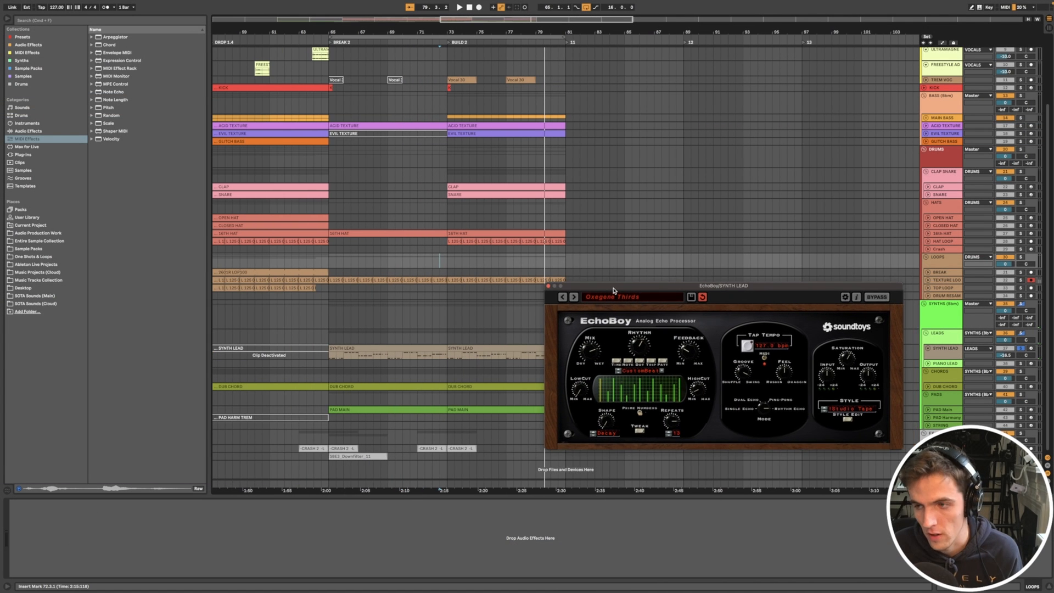
left_click(549, 287)
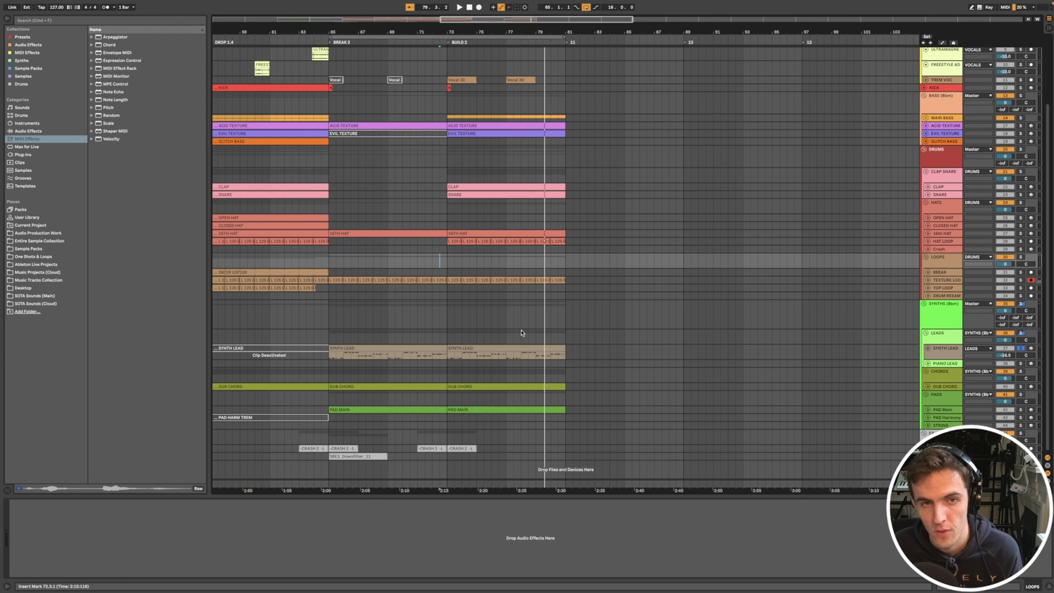
- Select the CLAP SNARE group, bring up its EchoBoy with the ChiChiAhhAhh preset and switch off the plugin's bypass
scroll(522, 333, "up", 3)
scroll(544, 311, "left", 4)
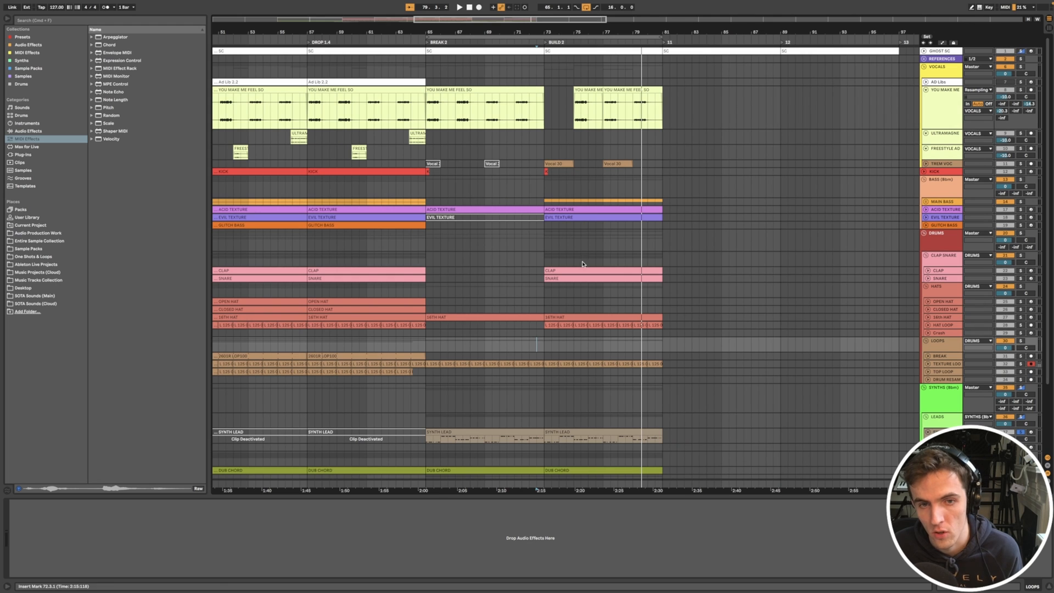
left_click(584, 269)
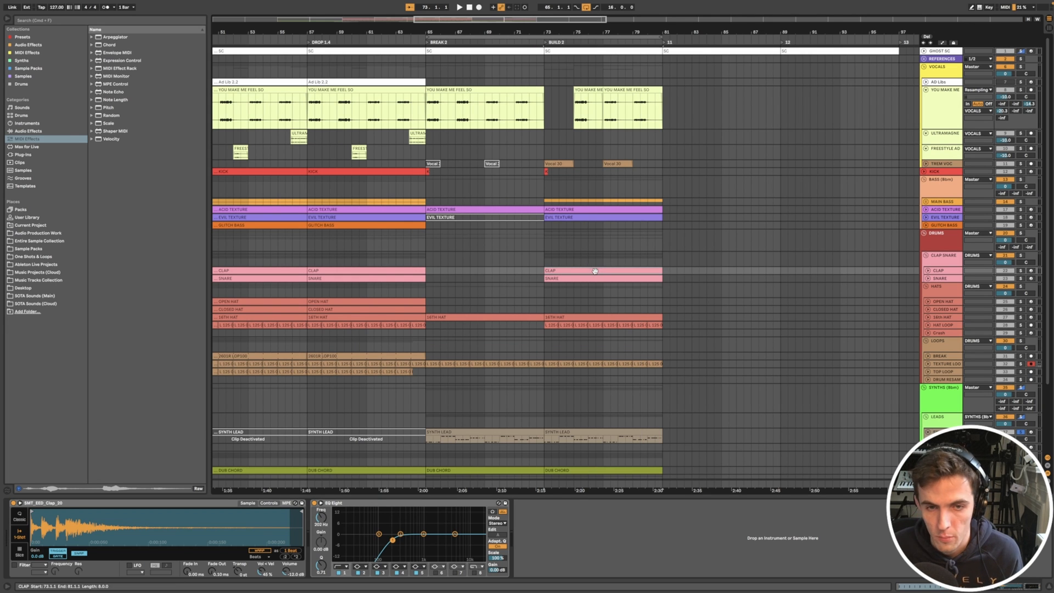
left_click(944, 256)
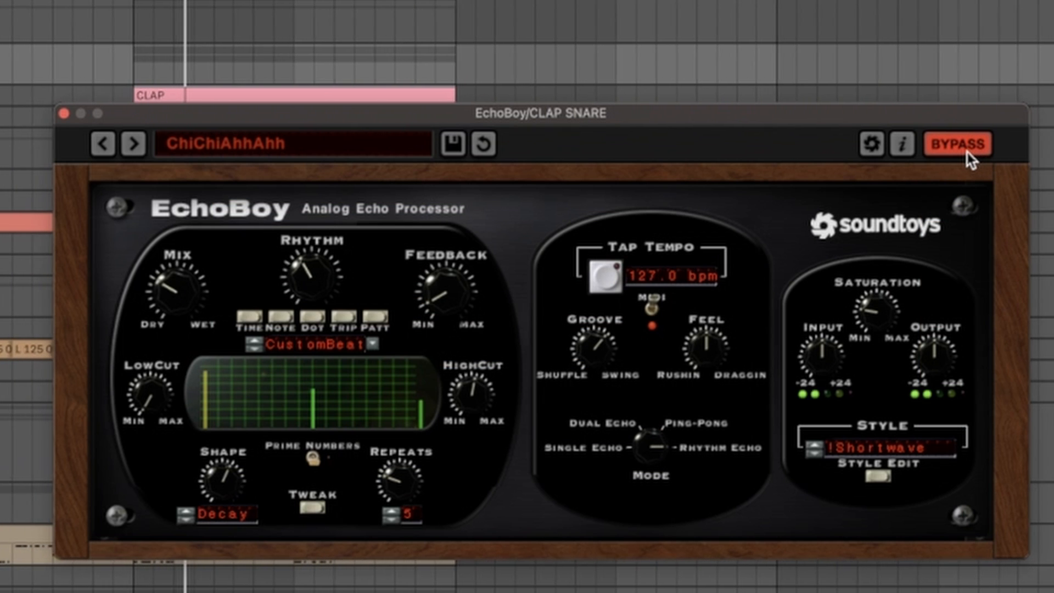
left_click(969, 148)
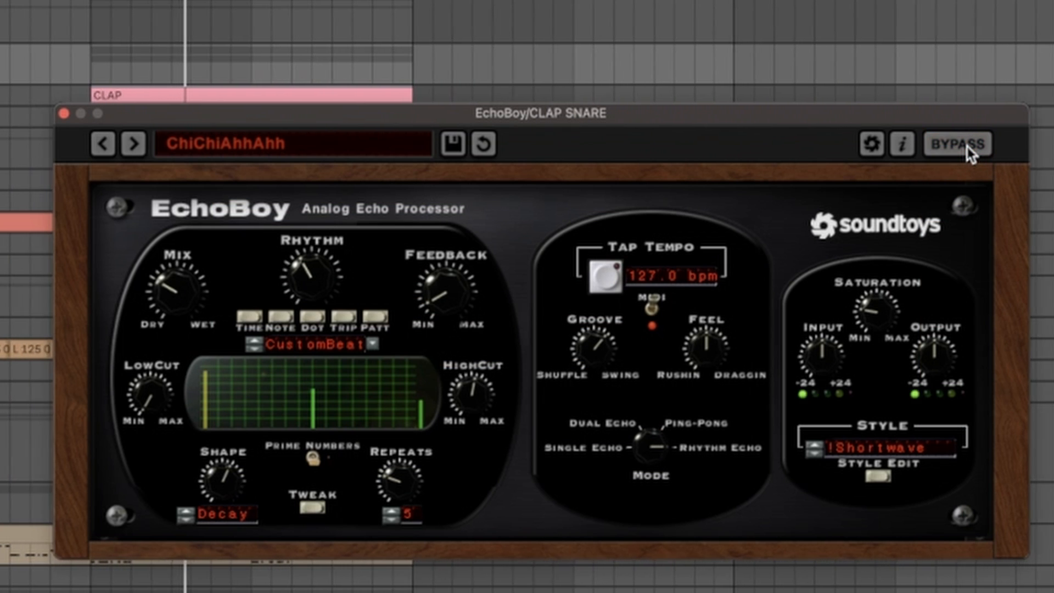
- Look through EchoBoy's Drums presets on CLAP SNARE and audition Crunch Slap, DepthCharge and Distressed Flange
left_click(291, 141)
mouse_move(287, 141)
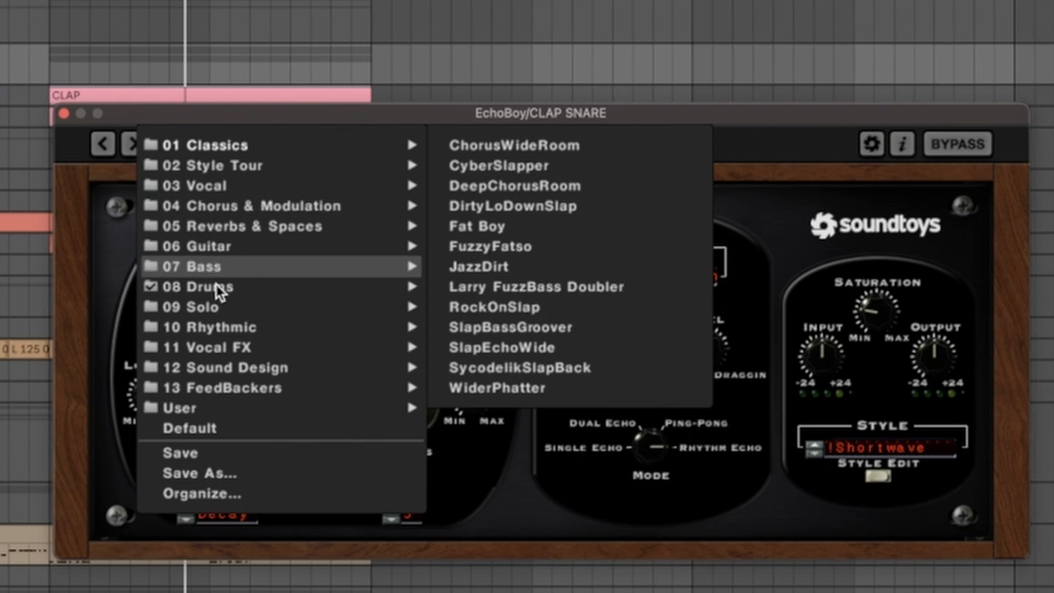
mouse_move(216, 288)
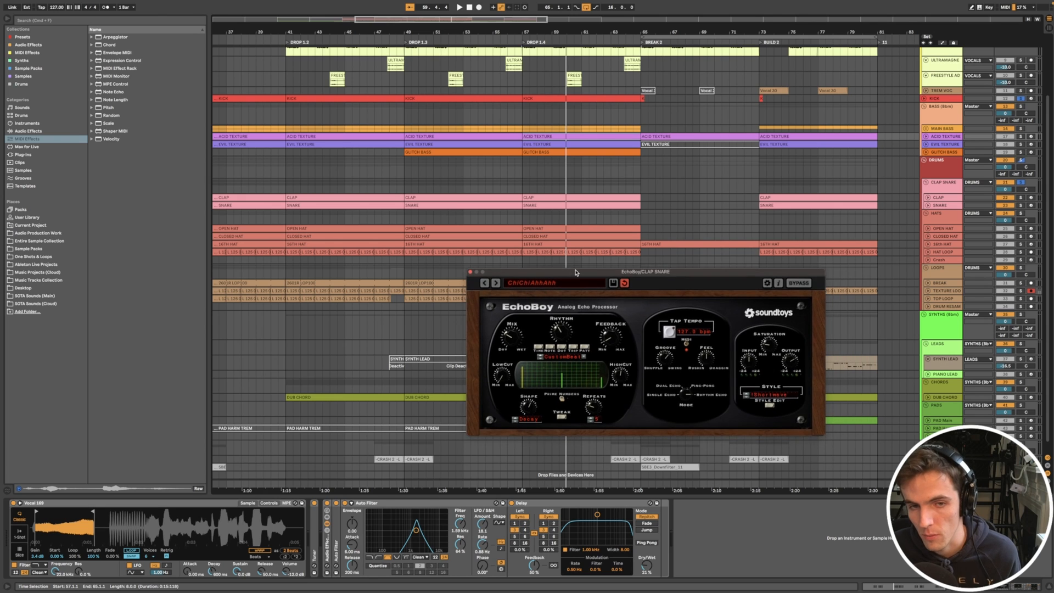
left_click_drag(573, 276, 570, 254)
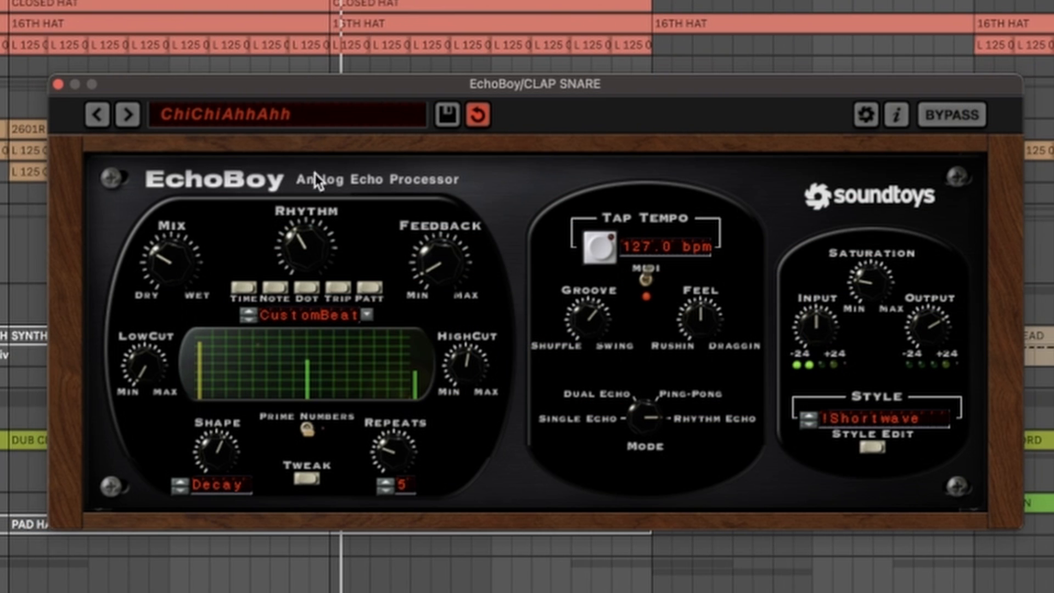
left_click(487, 265)
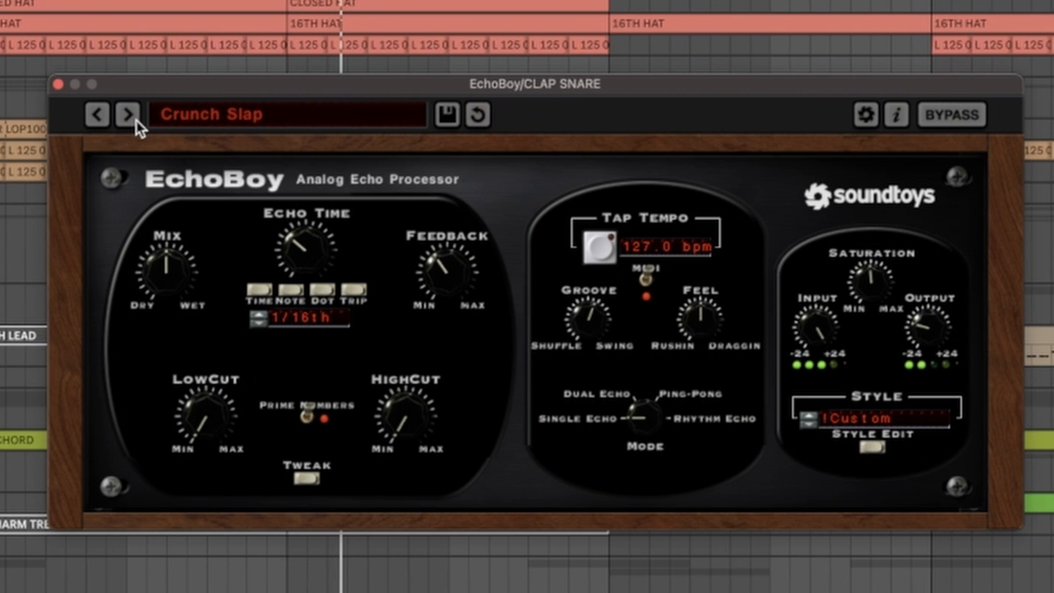
left_click(136, 122)
left_click(130, 115)
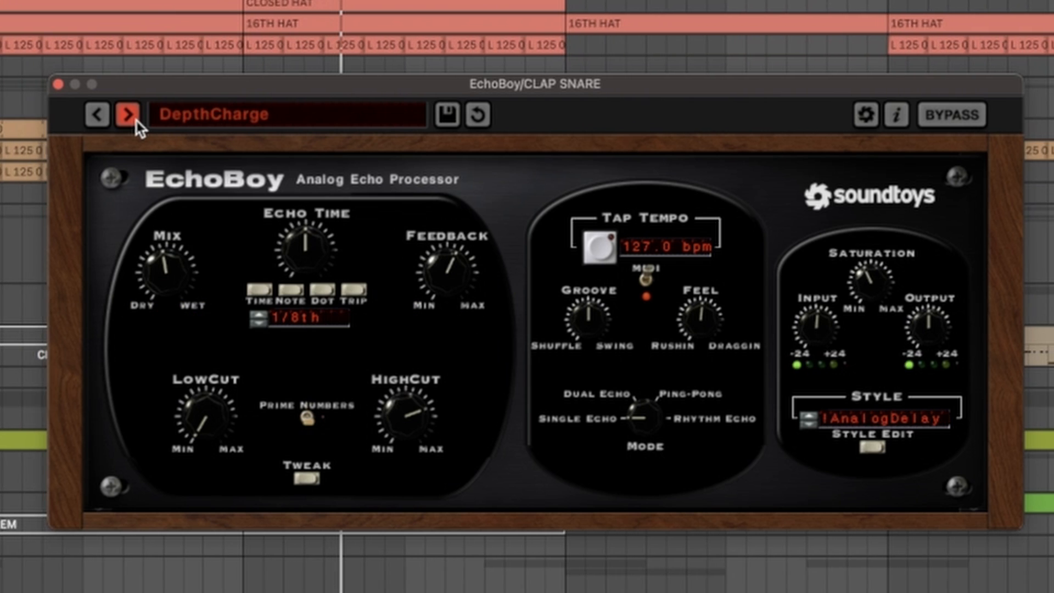
left_click(136, 122)
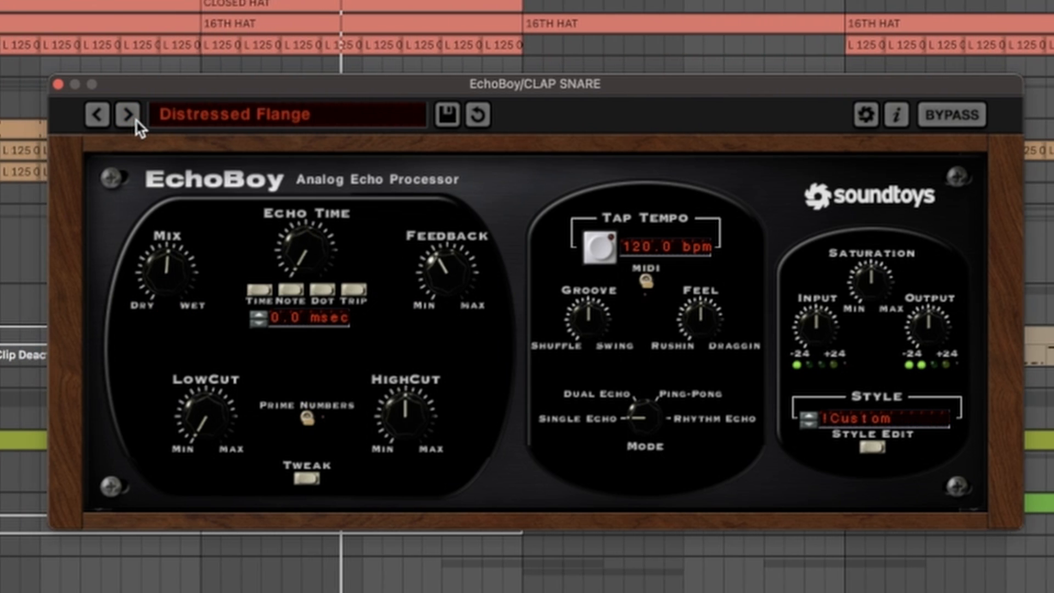
left_click(136, 122)
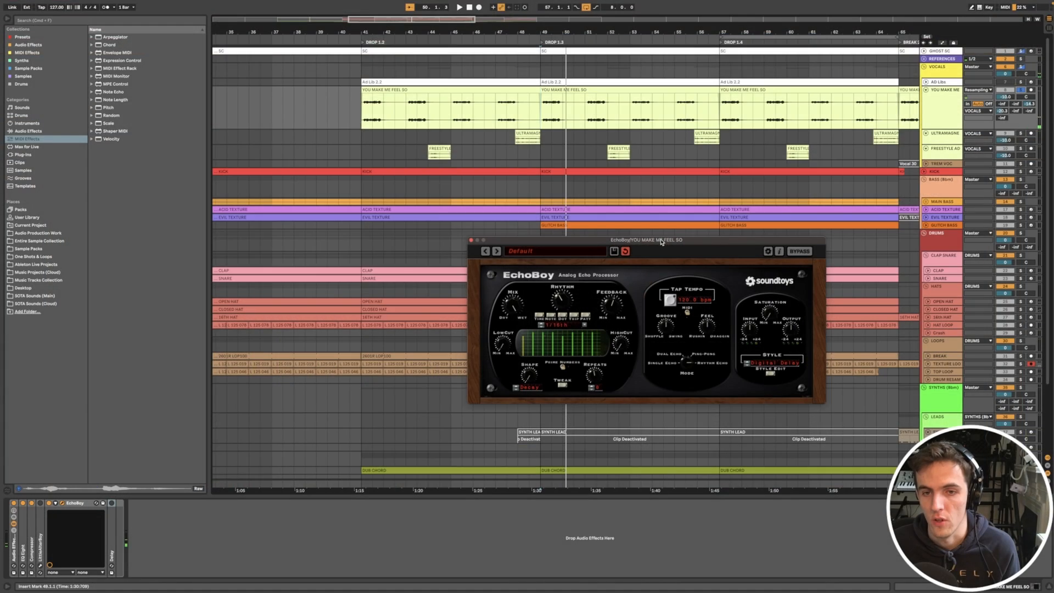
left_click_drag(661, 244, 650, 255)
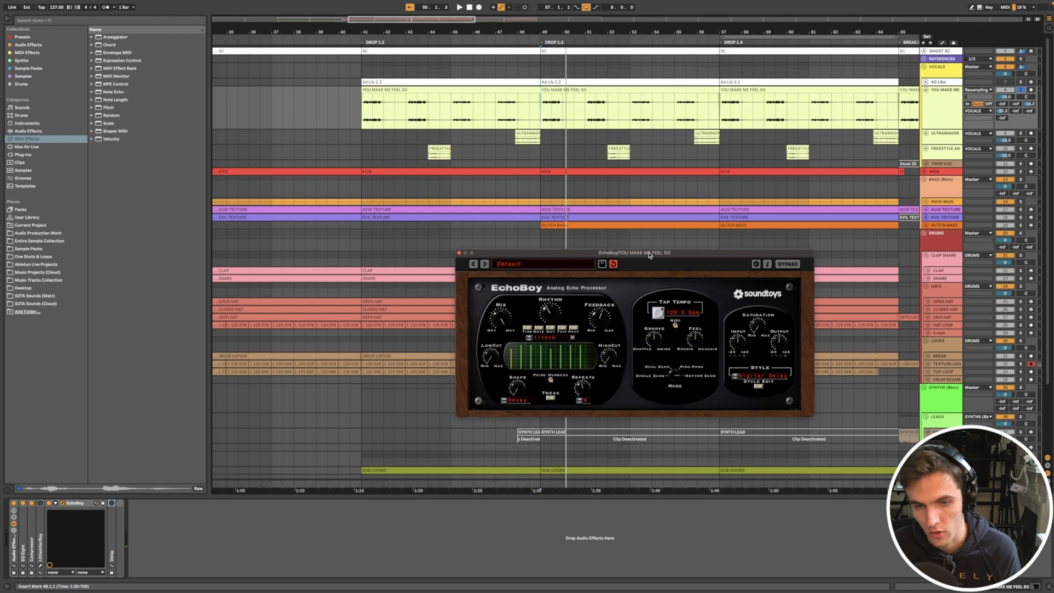
left_click_drag(649, 255, 653, 224)
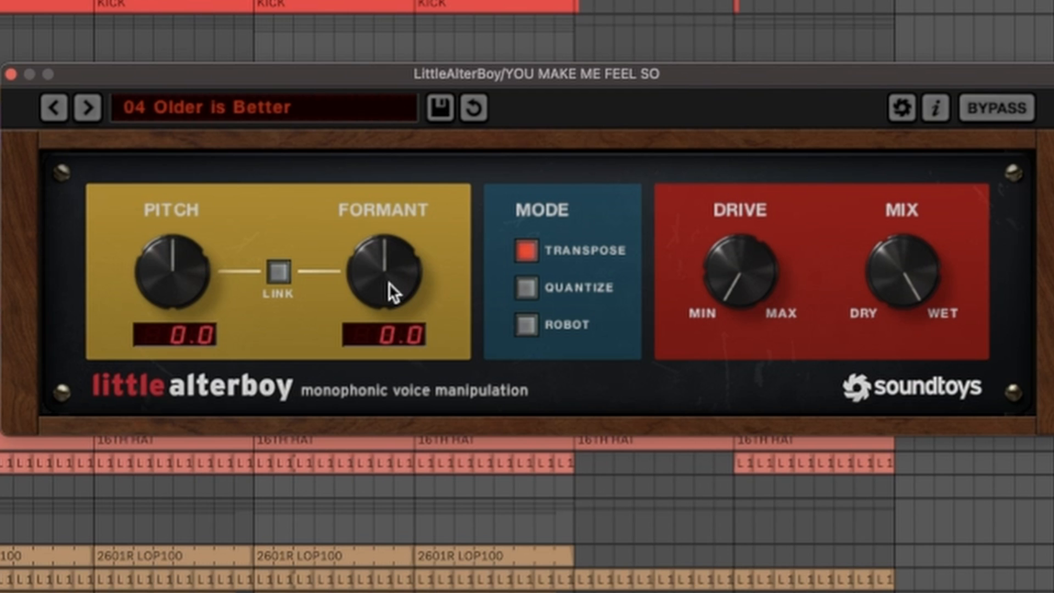
- Set the Formant of LittleAlterBoy's Older is Better preset on YOU MAKE ME FEEL SO to -0.3
mouse_move(389, 283)
left_mouse_down()
mouse_move(379, 194)
mouse_move(374, 281)
left_mouse_up()
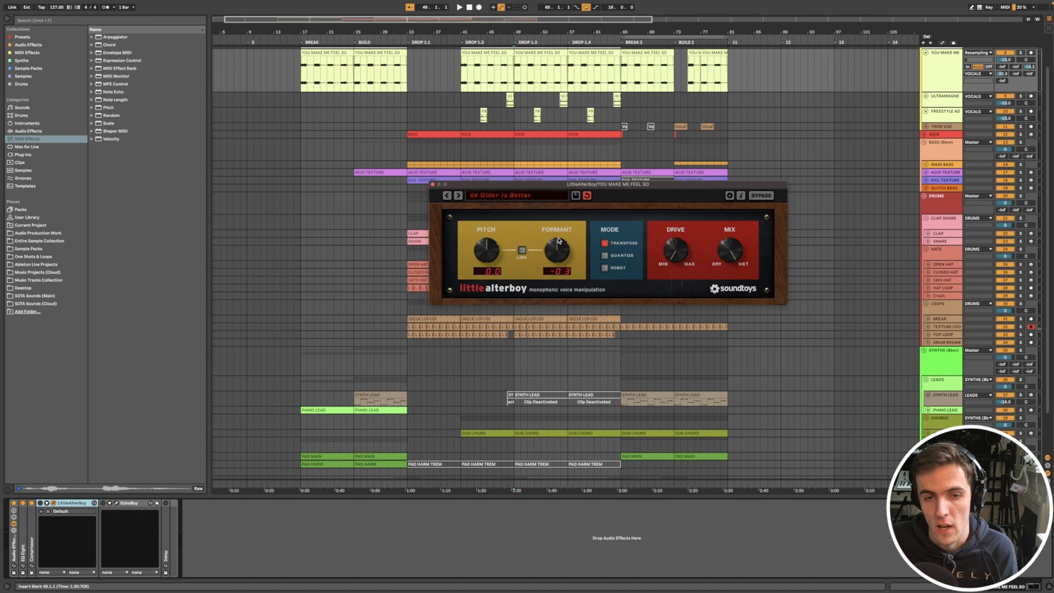
left_click_drag(560, 263, 561, 254)
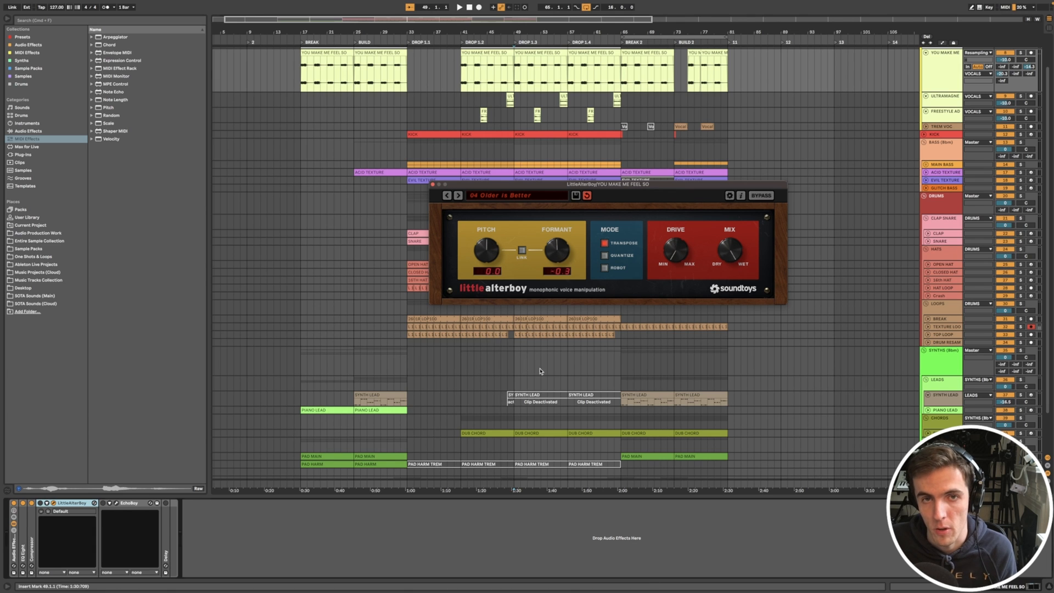
- Set the Pitch of the Default preset in LittleAlterBoy on YOU MAKE ME FEEL SO to 7.0
scroll(562, 144, "up", 3)
scroll(547, 128, "up", 5)
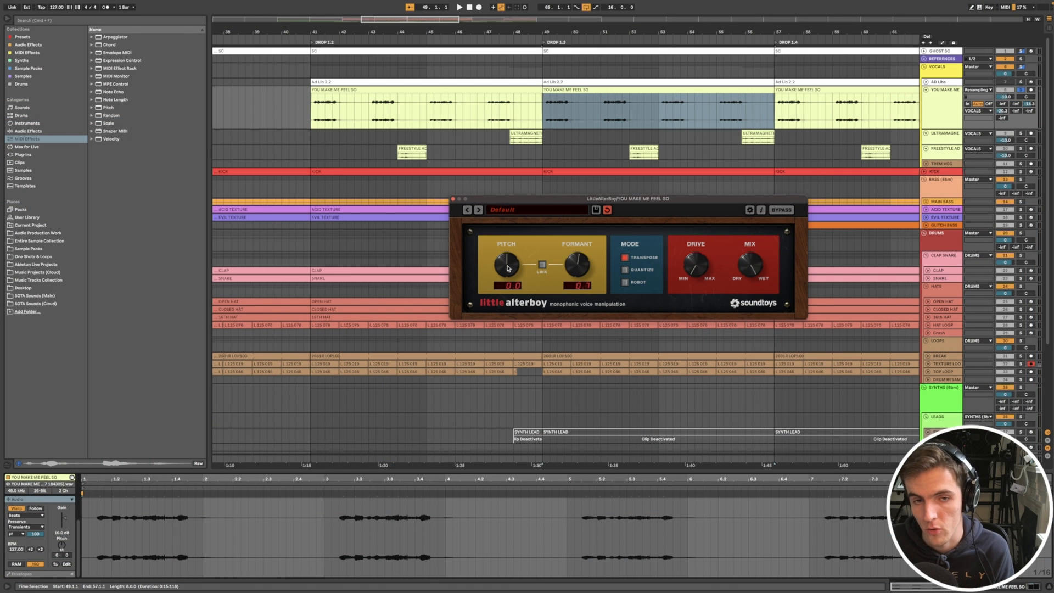
left_click_drag(508, 268, 506, 249)
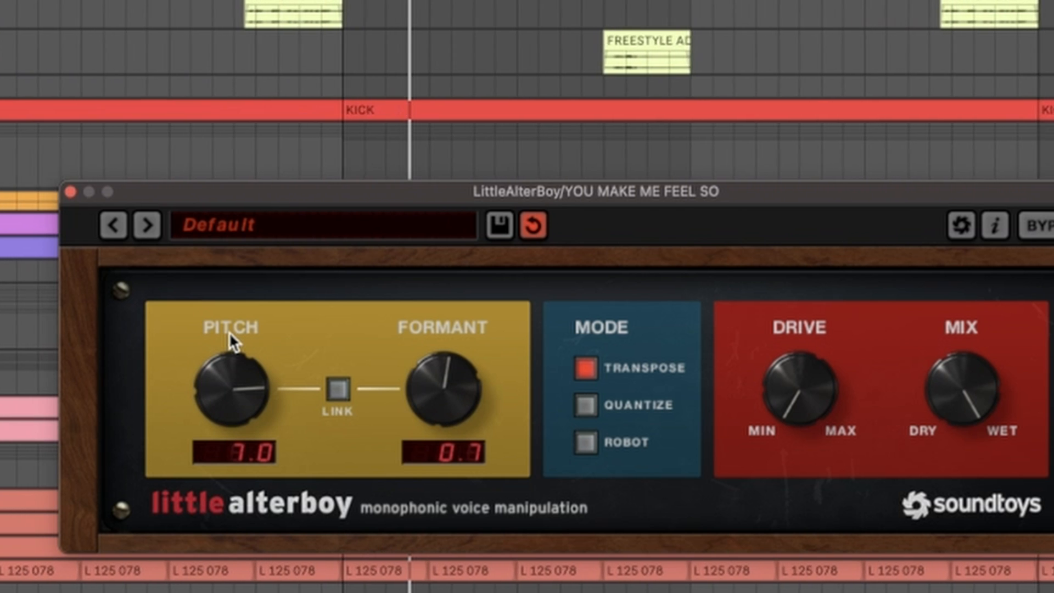
- Set LittleAlterBoy's Pitch on YOU MAKE ME FEEL SO to -4.0 and sweep the Formant to 7.6, then down to -5.6
left_click_drag(229, 332, 243, 479)
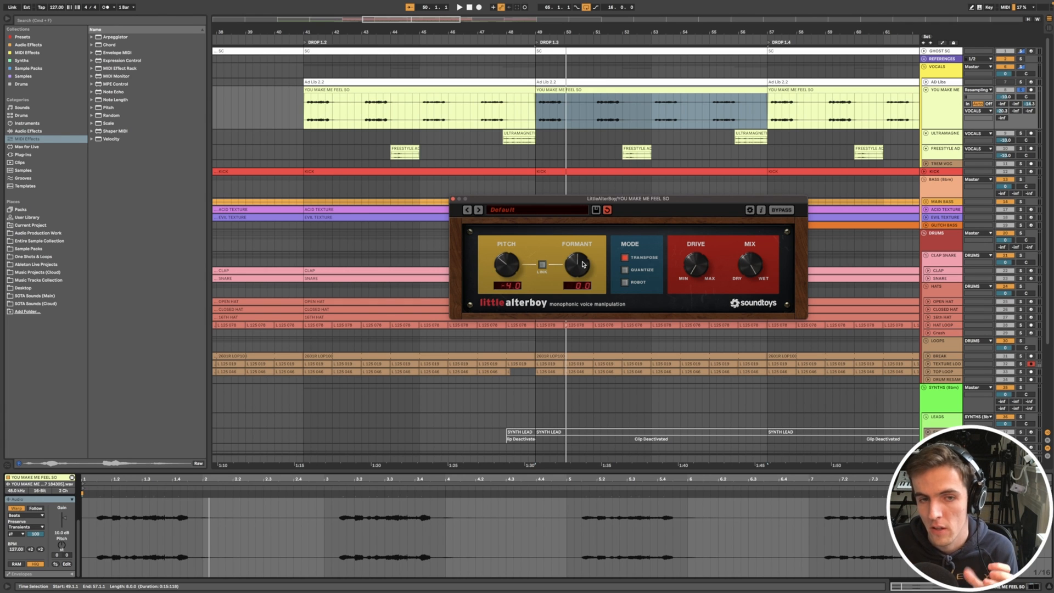
left_click_drag(583, 264, 577, 238)
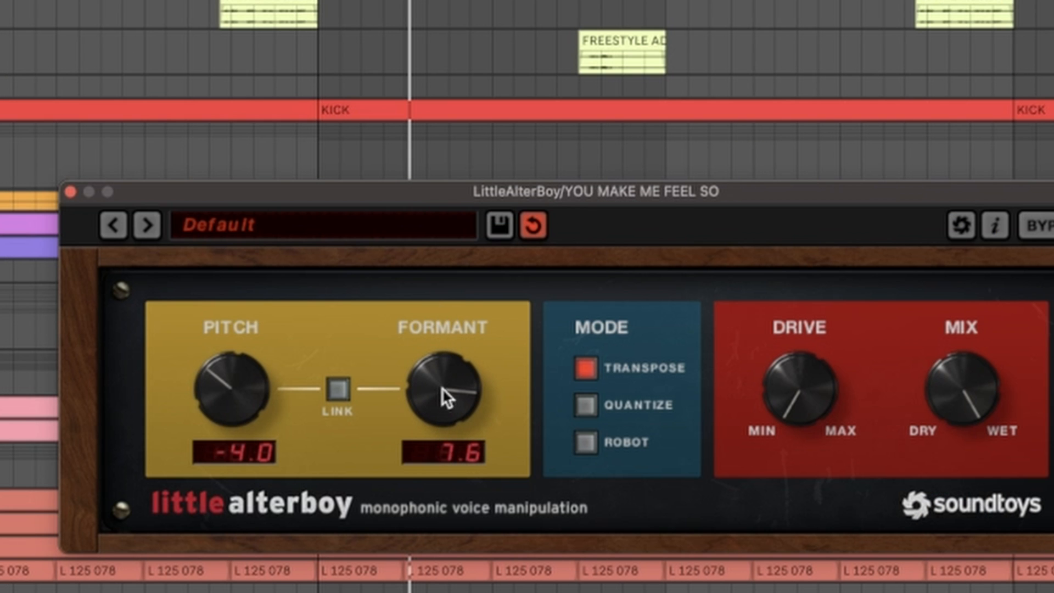
left_click_drag(434, 382, 443, 428)
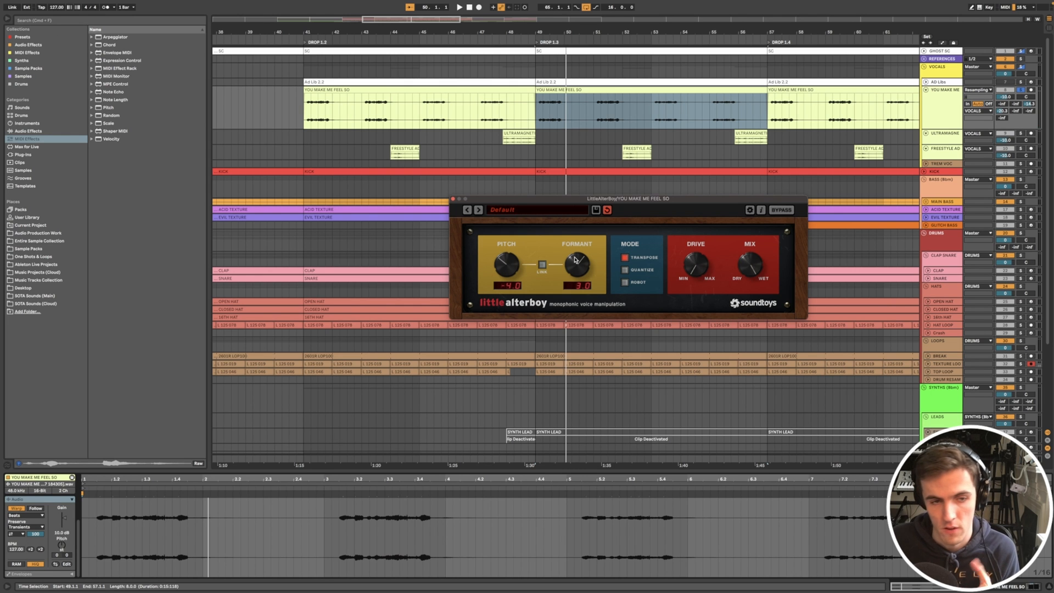
left_click_drag(576, 259, 575, 287)
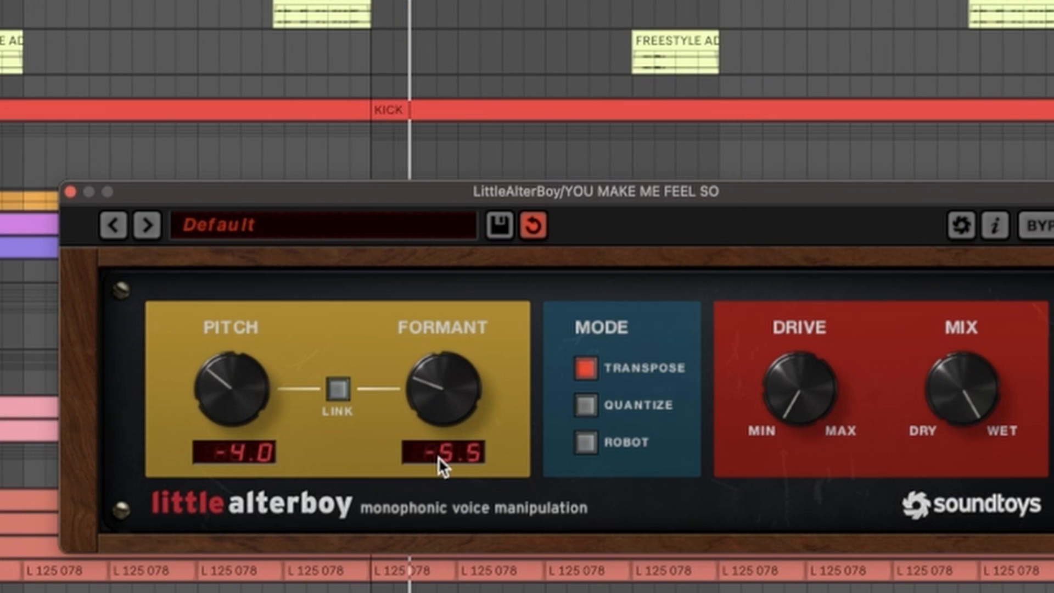
left_click_drag(439, 457, 439, 459)
- Set LittleAlterBoy's Pitch and Formant on YOU MAKE ME FEEL SO to 0.0 in linked Robot mode and close the plugin
left_click_drag(259, 430, 235, 364)
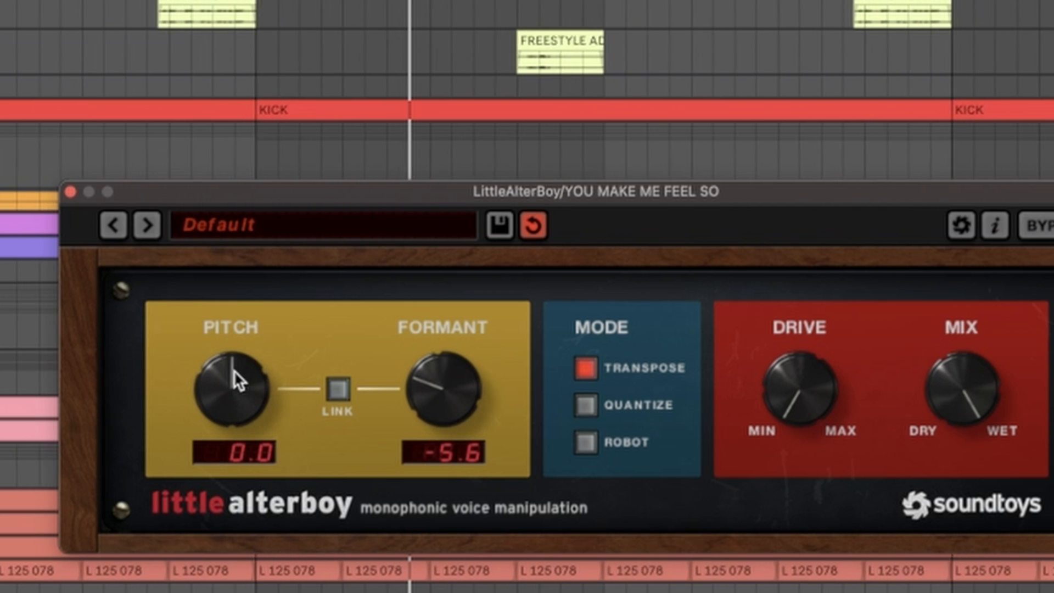
left_click_drag(469, 384, 400, 180)
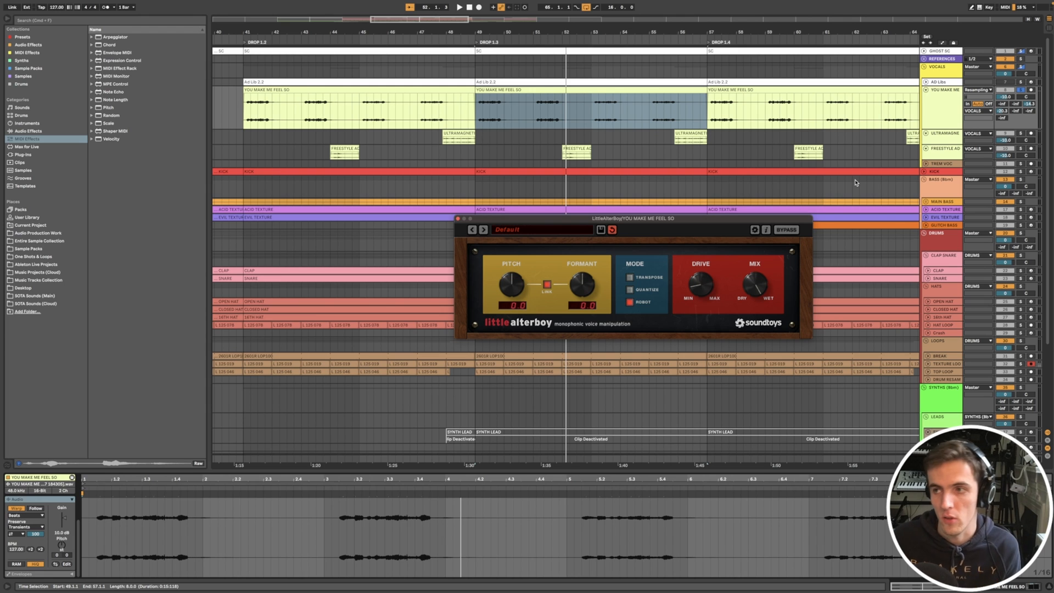
left_click(458, 219)
- Select the DRUMS group and bring up its LittleAlterBoy with the 01 Hard Tuner preset
left_click(948, 243)
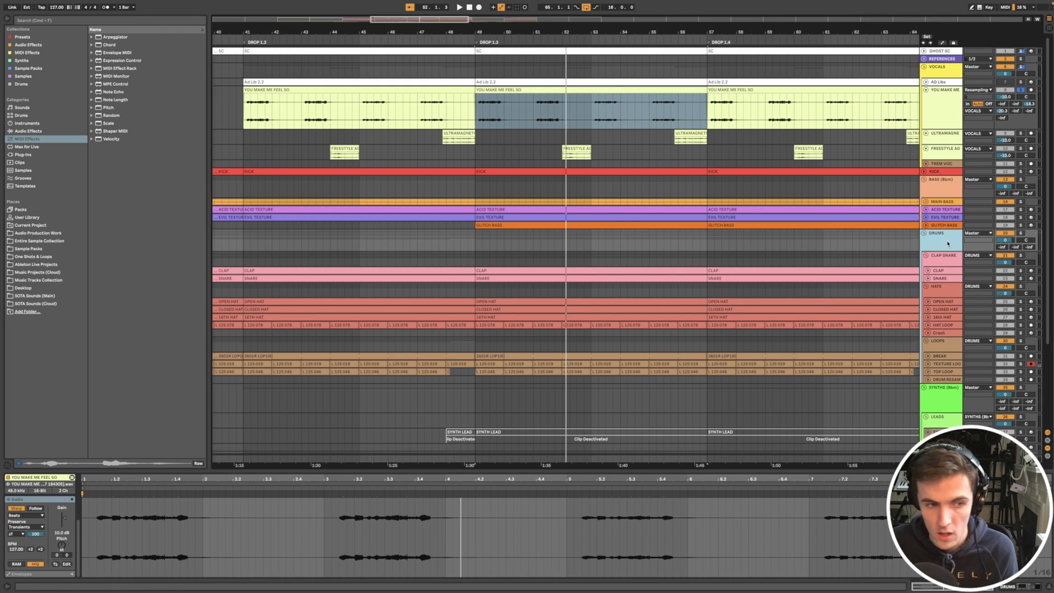
double_click(948, 243)
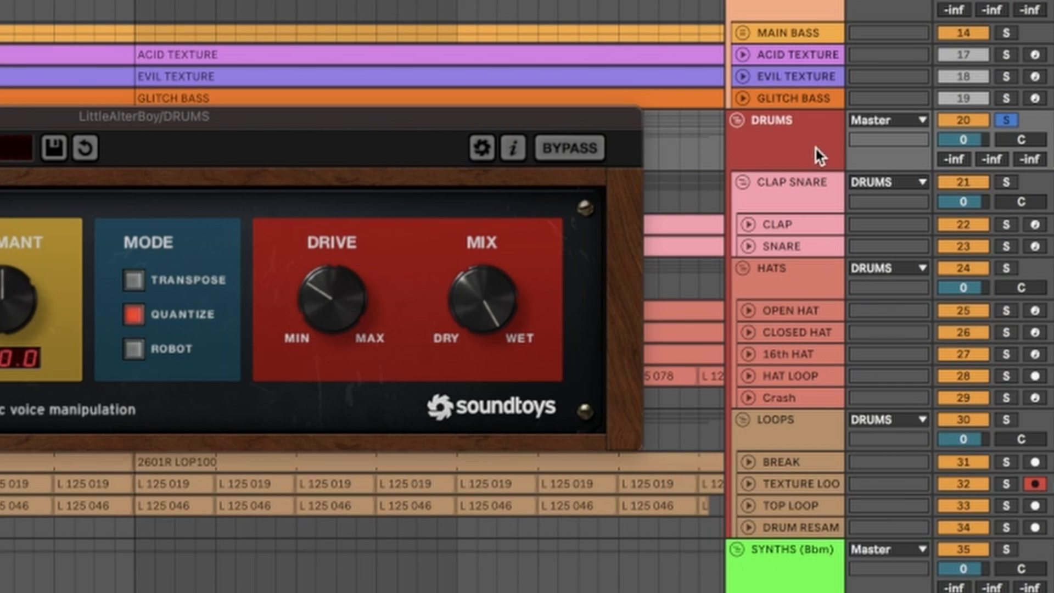
left_click(953, 243)
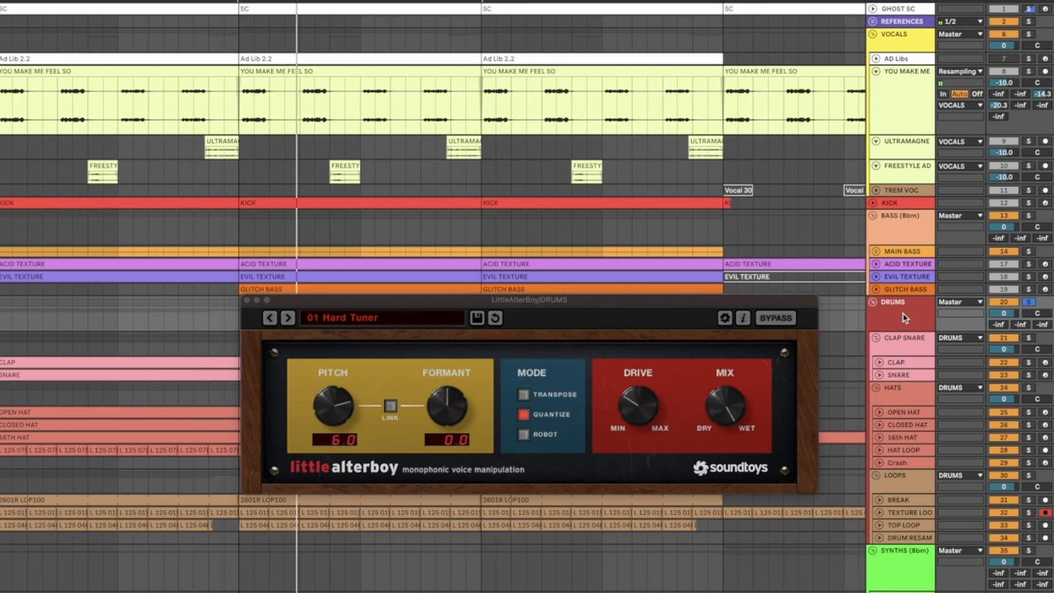
- Set the Pitch of LittleAlterBoy on DRUMS to 12.0 and change its mode to Transpose
left_click_drag(551, 335, 551, 348)
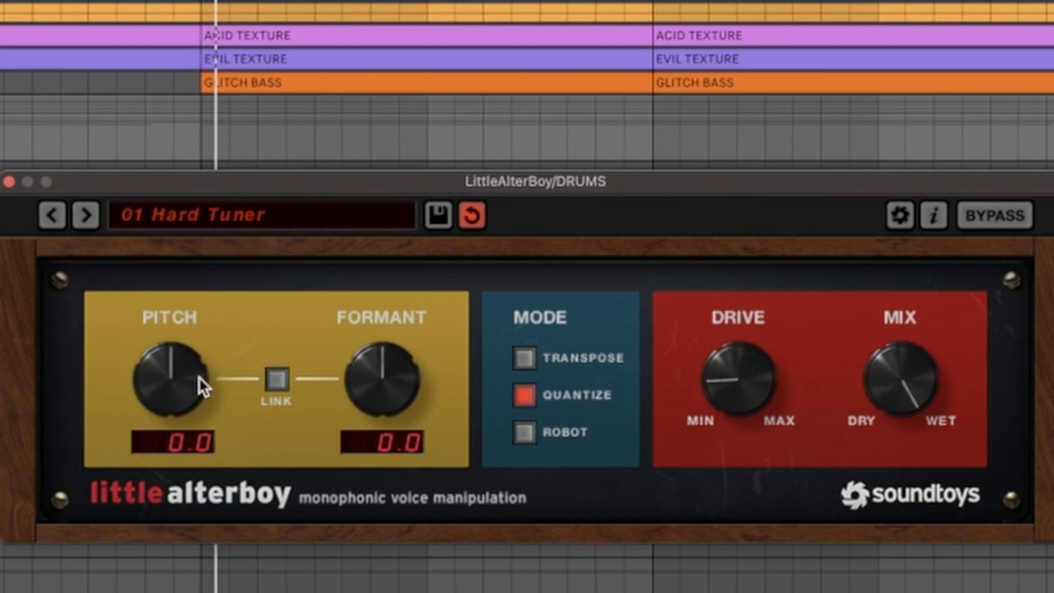
left_click_drag(157, 352, 157, 160)
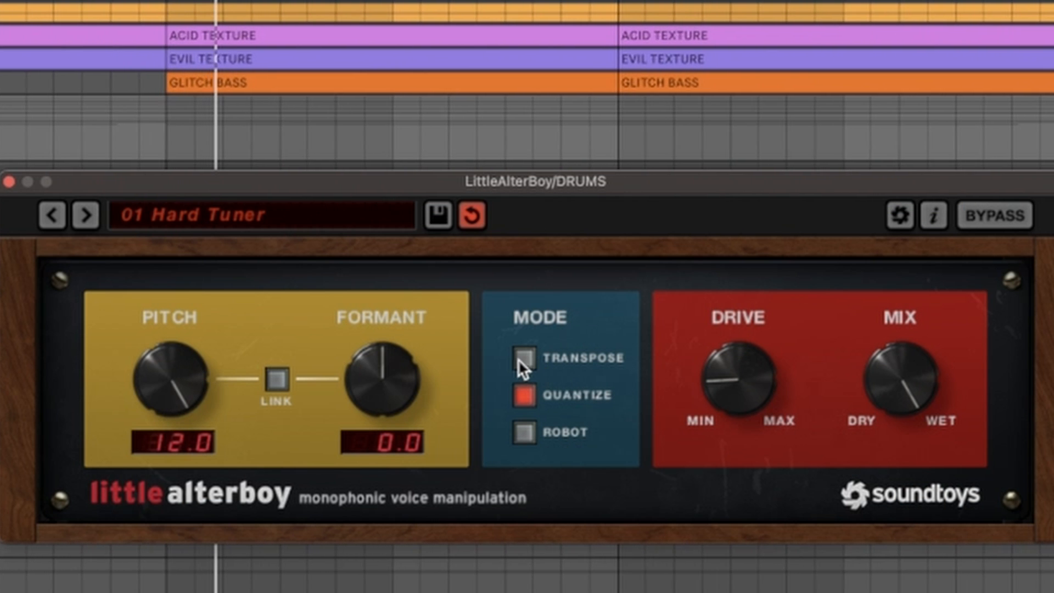
left_click(669, 317)
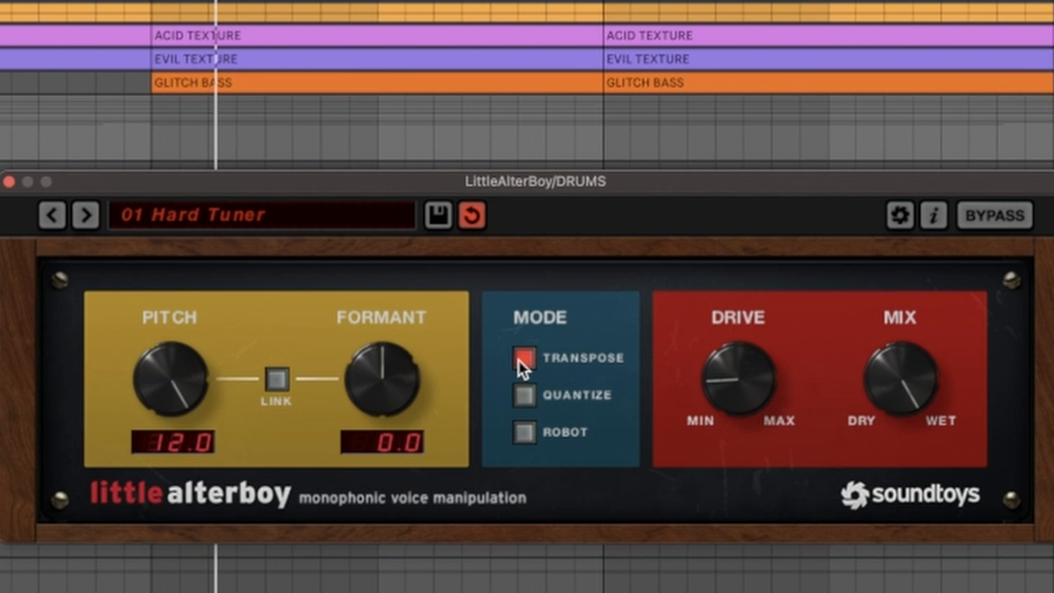
- Change LittleAlterBoy on DRUMS to Robot mode and set its Pitch to 4.0 and Formant to -3.8
left_click(523, 430)
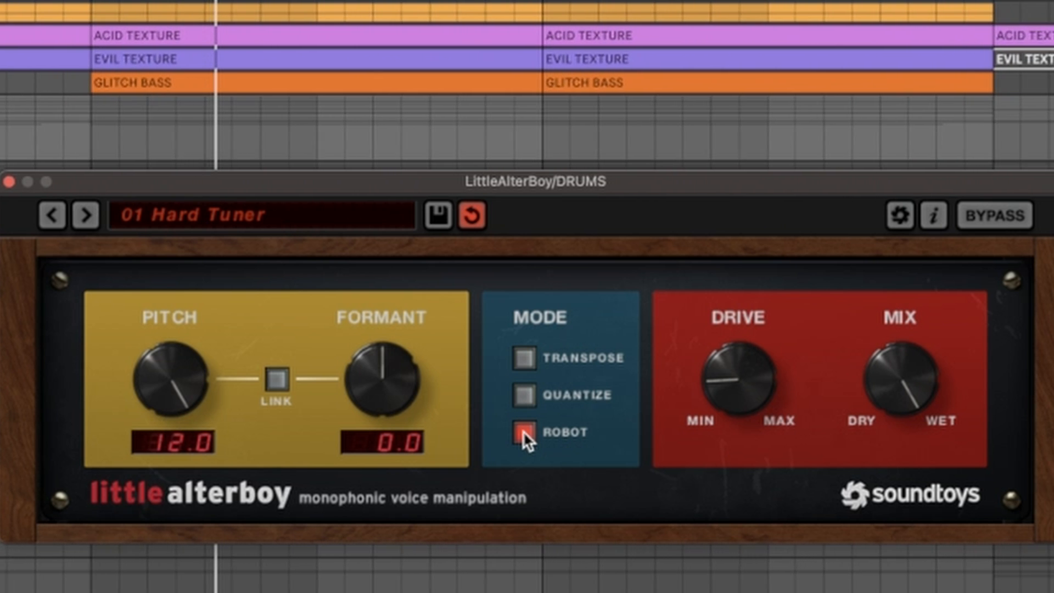
left_click_drag(193, 387, 175, 592)
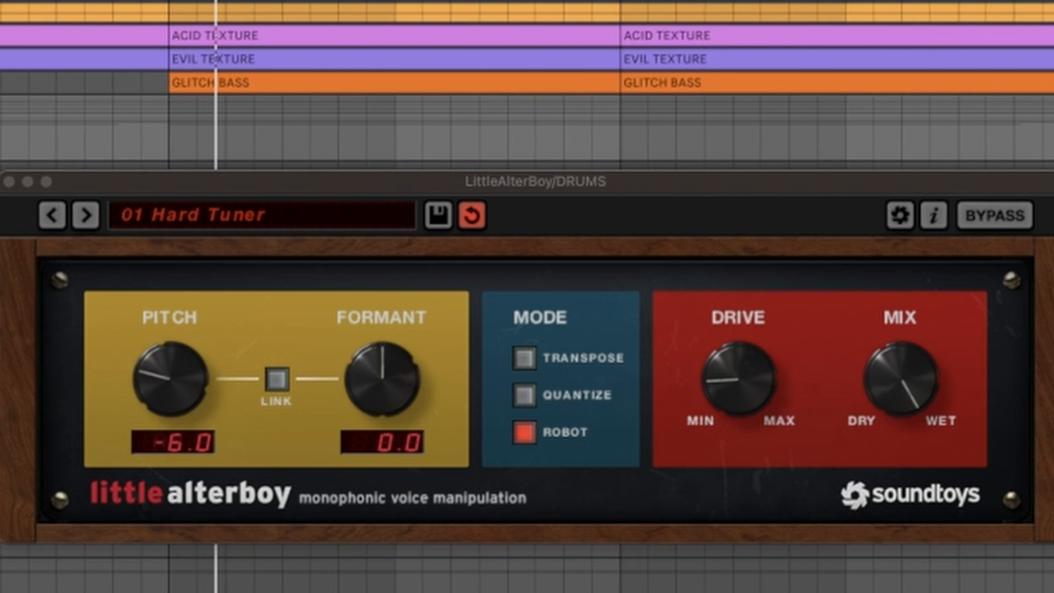
left_click_drag(161, 376, 158, 334)
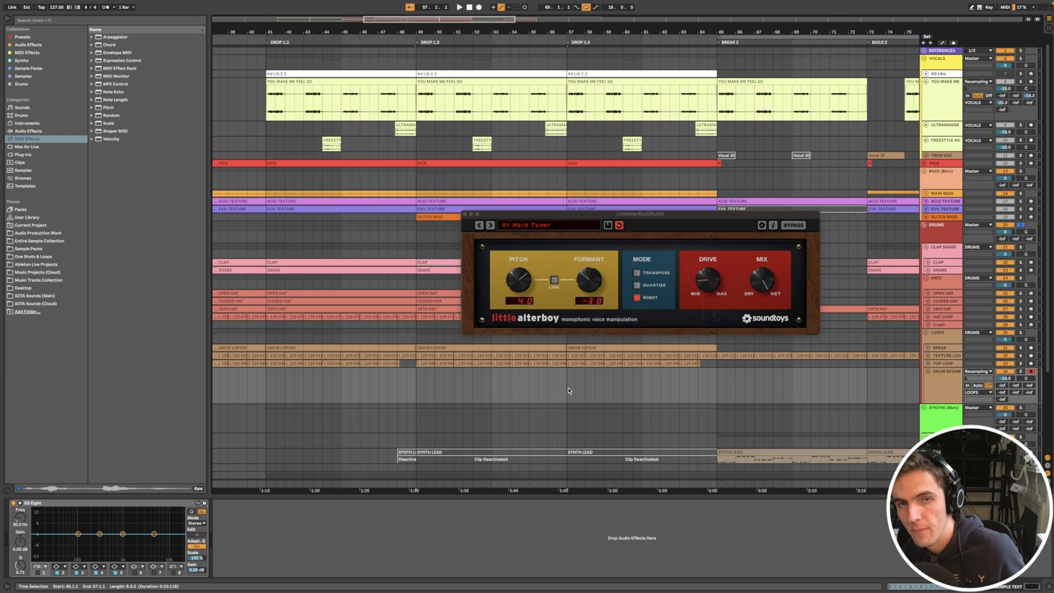
- Record the processed drums as audio onto the DRUM RESAM track across DROP 1.4
left_click(569, 391)
key("F9")
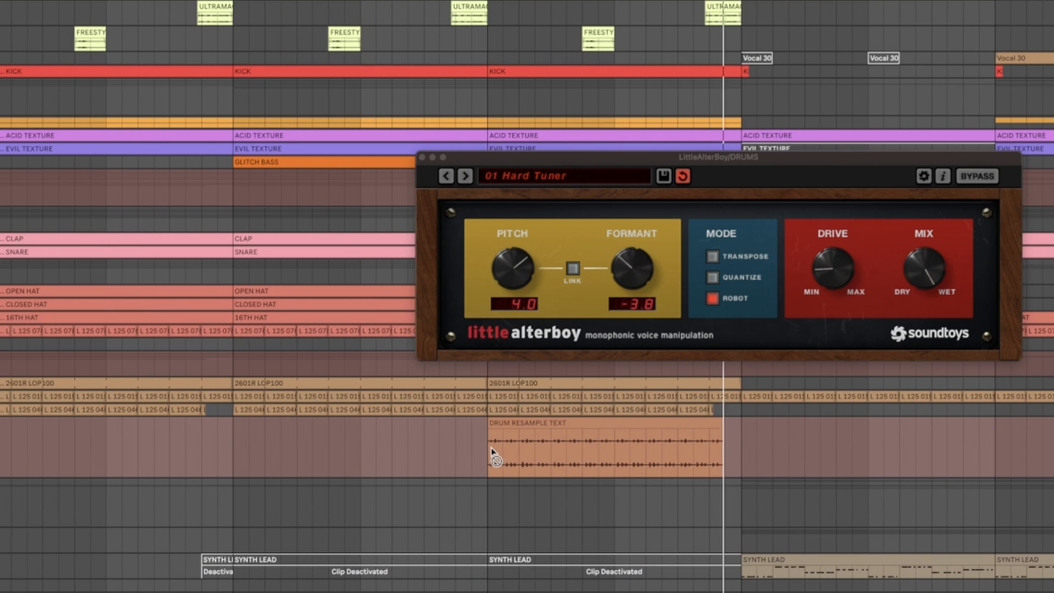
key("space")
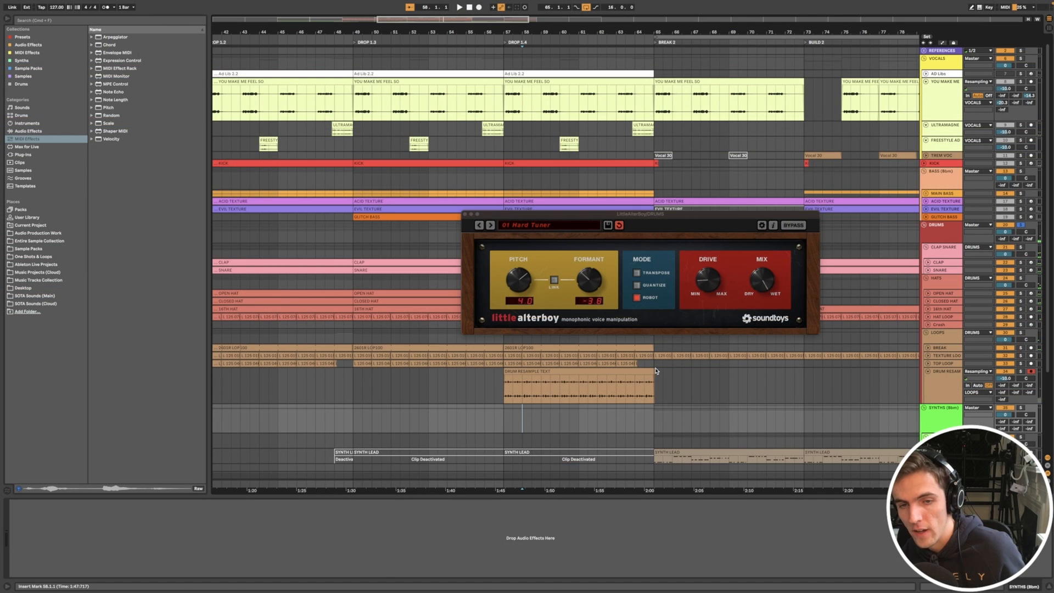
- Select the recorded DRUM RESAMPLE TEXT clip at DROP 1.4 and fold the DRUM RESAM track
left_click(652, 373)
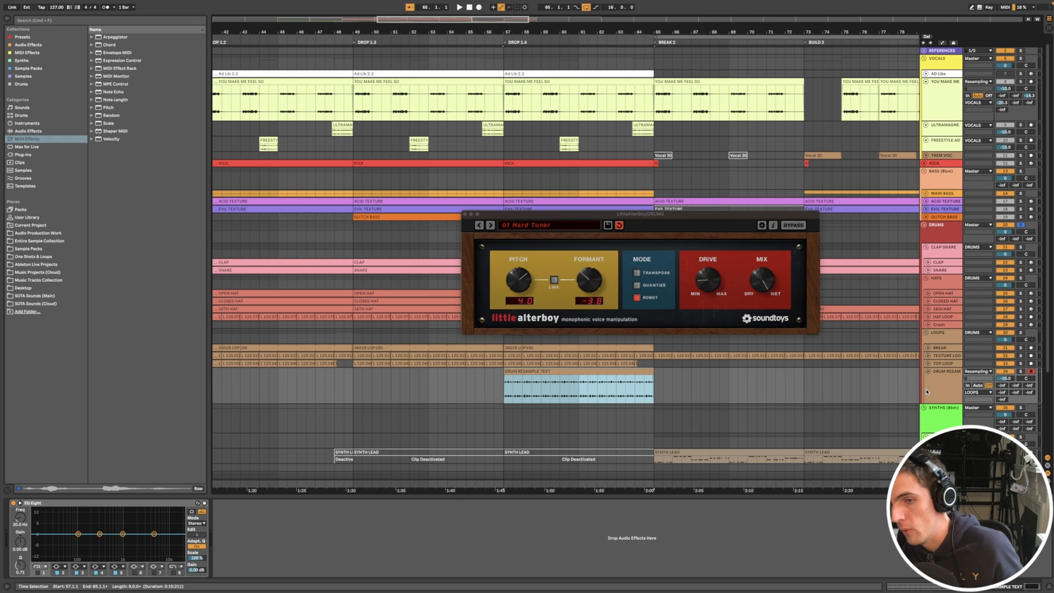
left_click(946, 385)
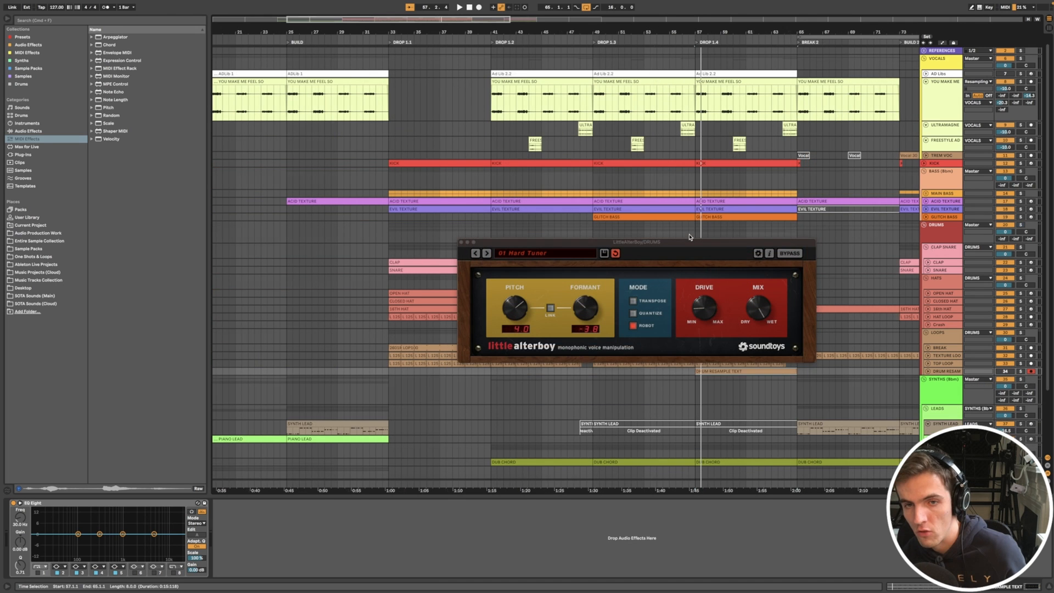
left_click_drag(692, 242, 715, 242)
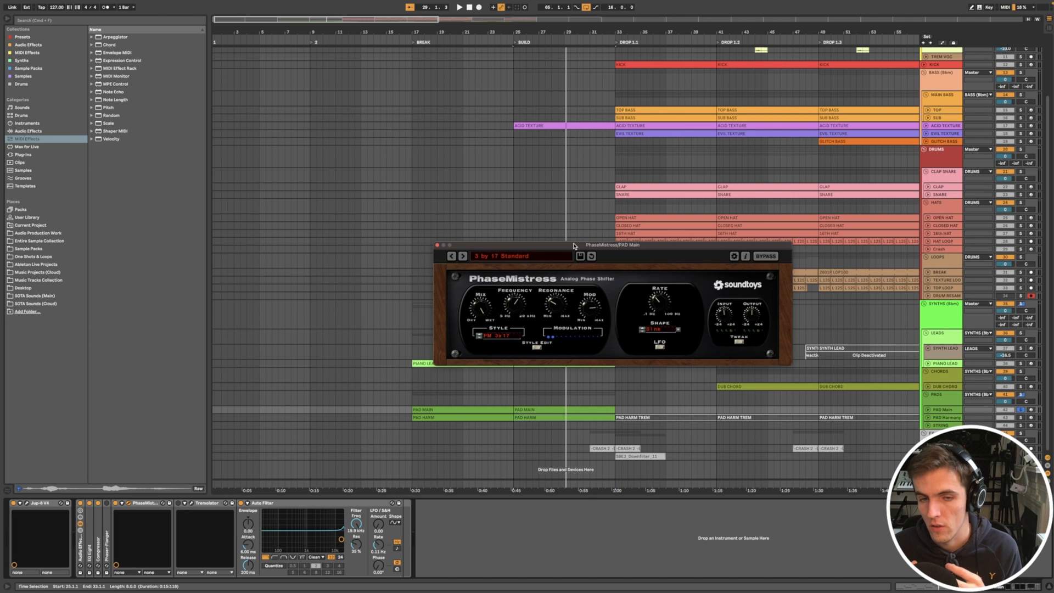
- Audition PhaseMistress's 4 by 2 Standard preset on the PAD MAIN clip in the BUILD section and enlarge the PAD Main track
left_click_drag(574, 246, 579, 253)
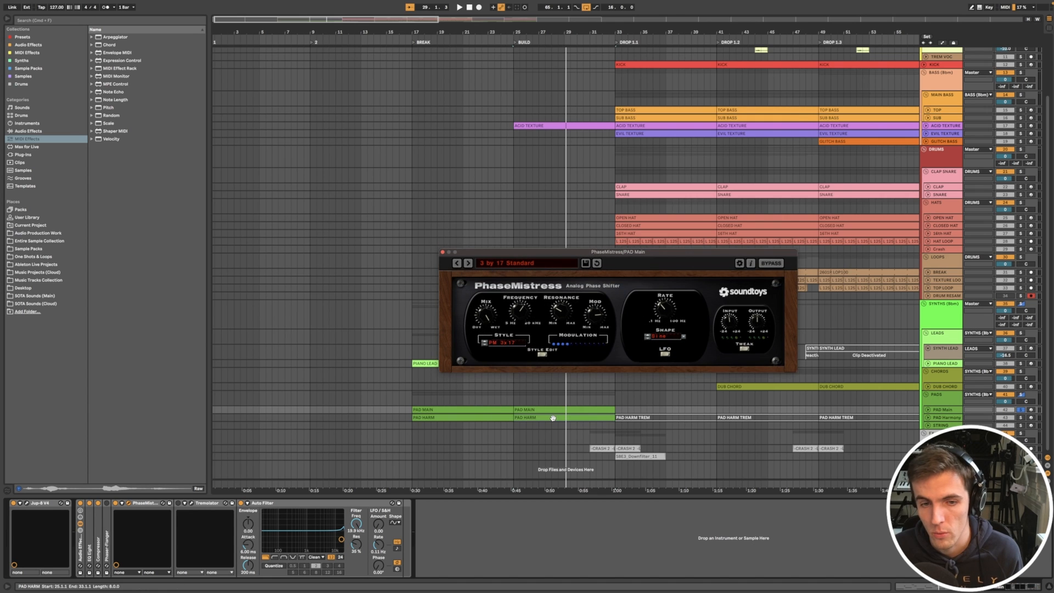
scroll(553, 418, "up", 5)
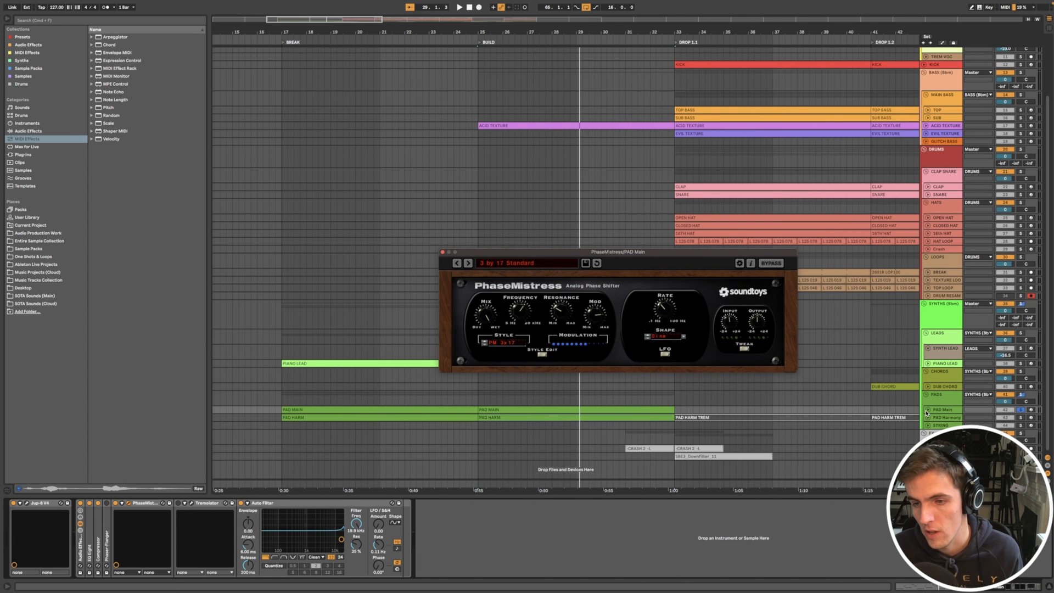
left_click(468, 263)
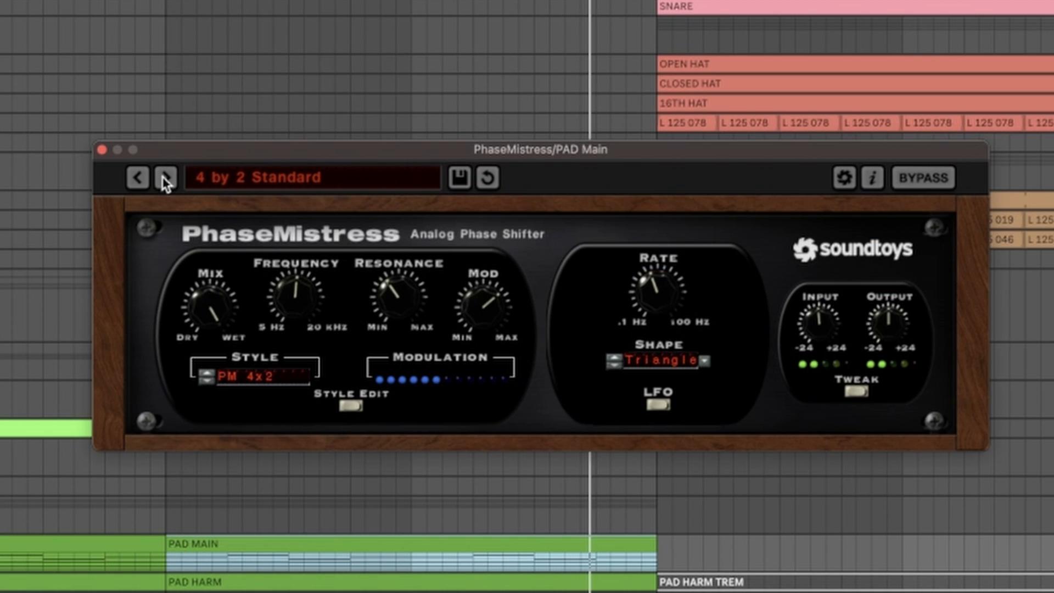
key("space")
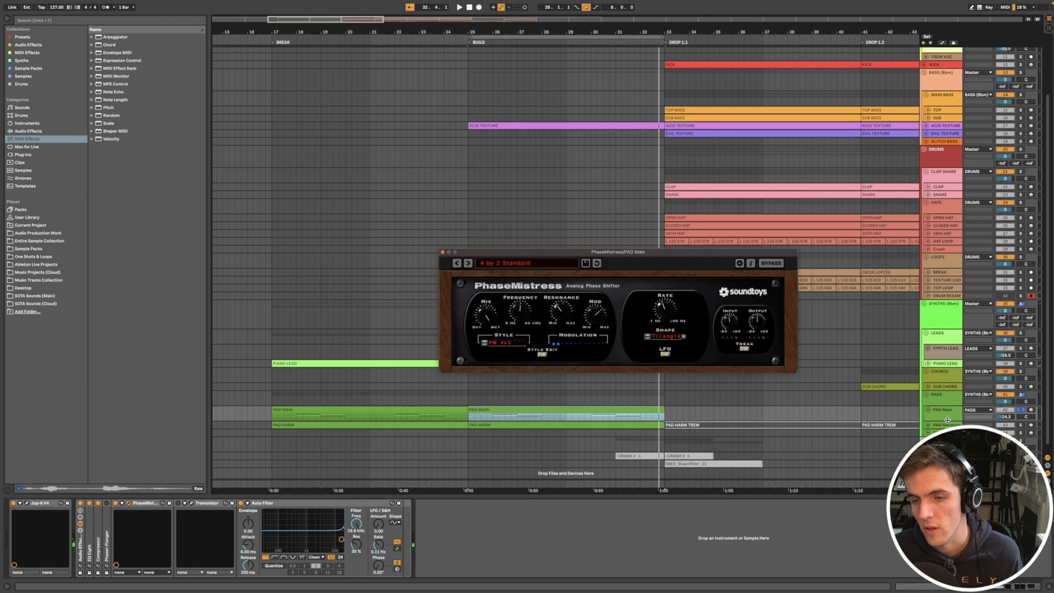
scroll(574, 415, "up", 3)
scroll(574, 406, "up", 3)
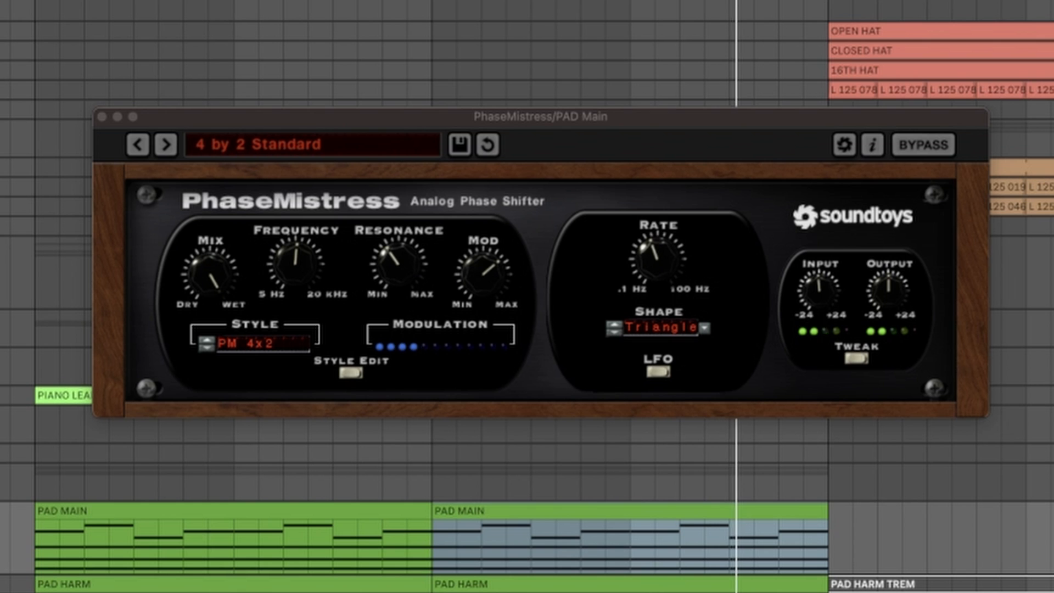
- Load the 5 High Trapper preset in PhaseMistress on PAD Main and close the plugin window
left_click(166, 145)
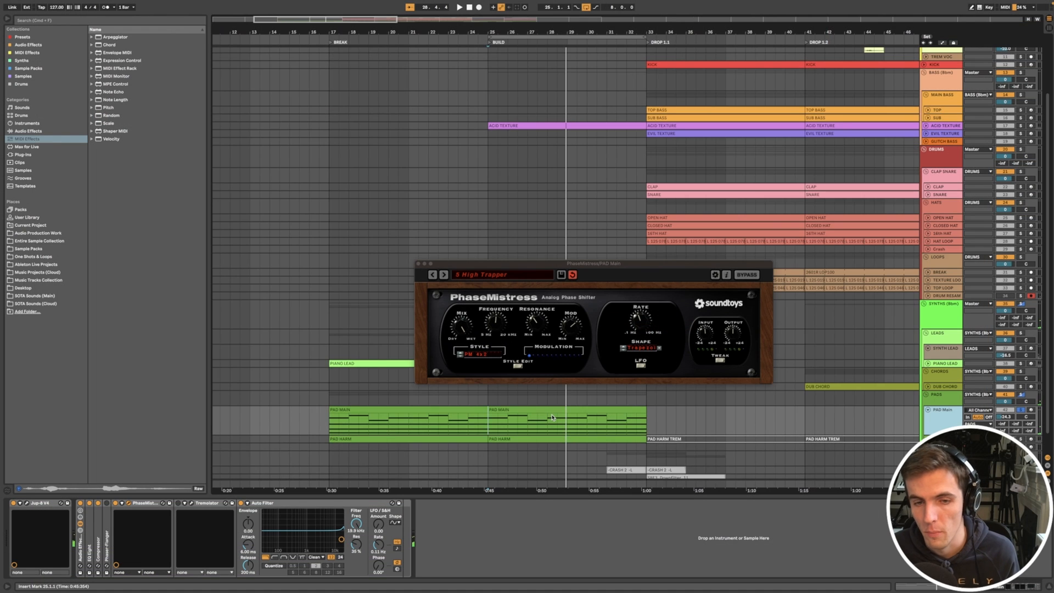
scroll(553, 418, "down", 5)
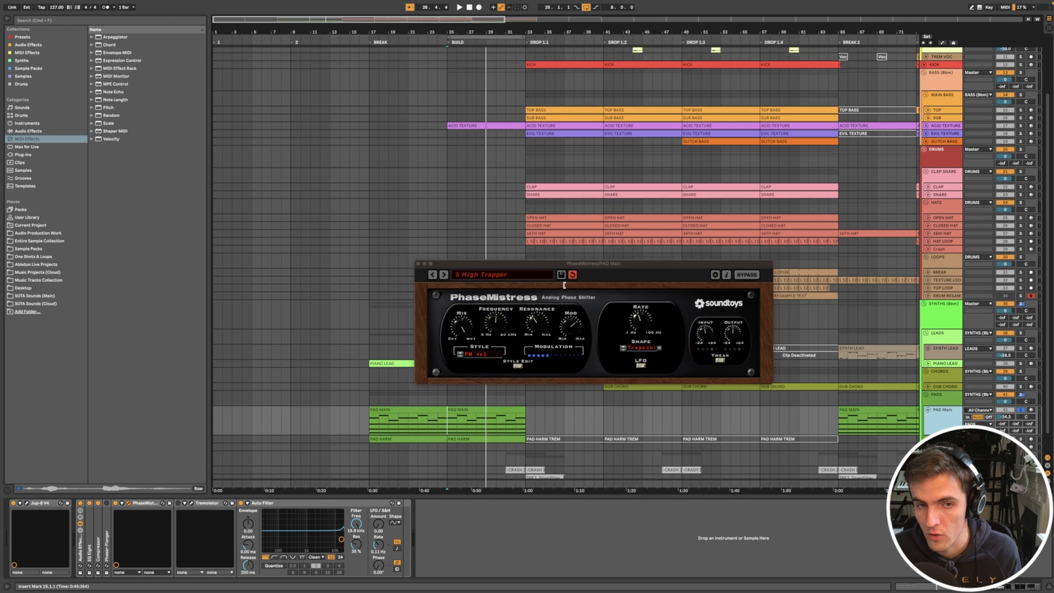
left_click_drag(498, 271, 507, 280)
left_click(567, 197)
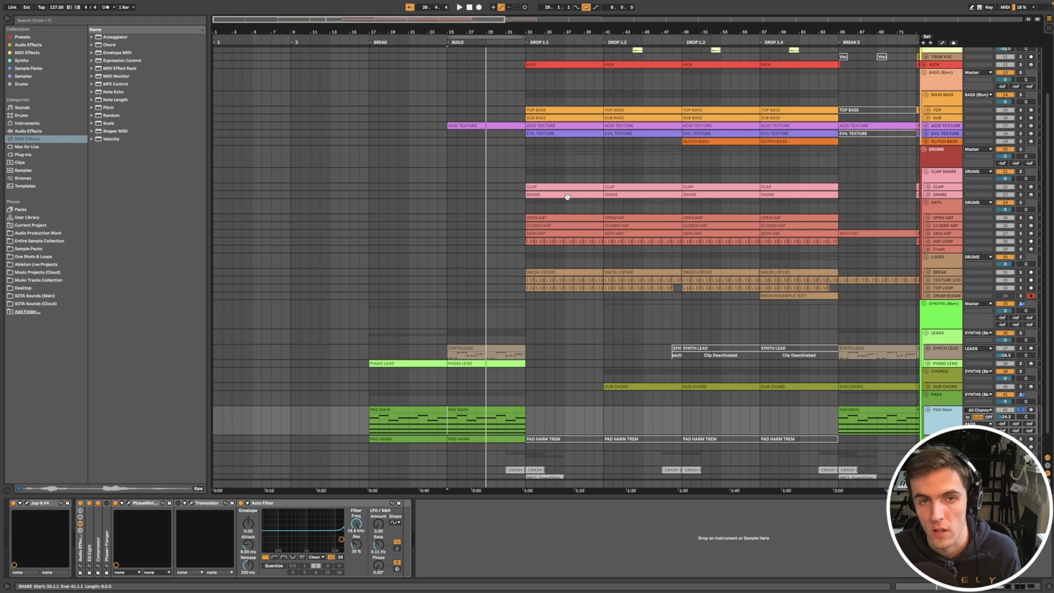
- Select the TOP track inside the MAIN BASS group and expand it around its DROP 1.4 clip
scroll(571, 214, "up", 3)
scroll(634, 239, "up", 5)
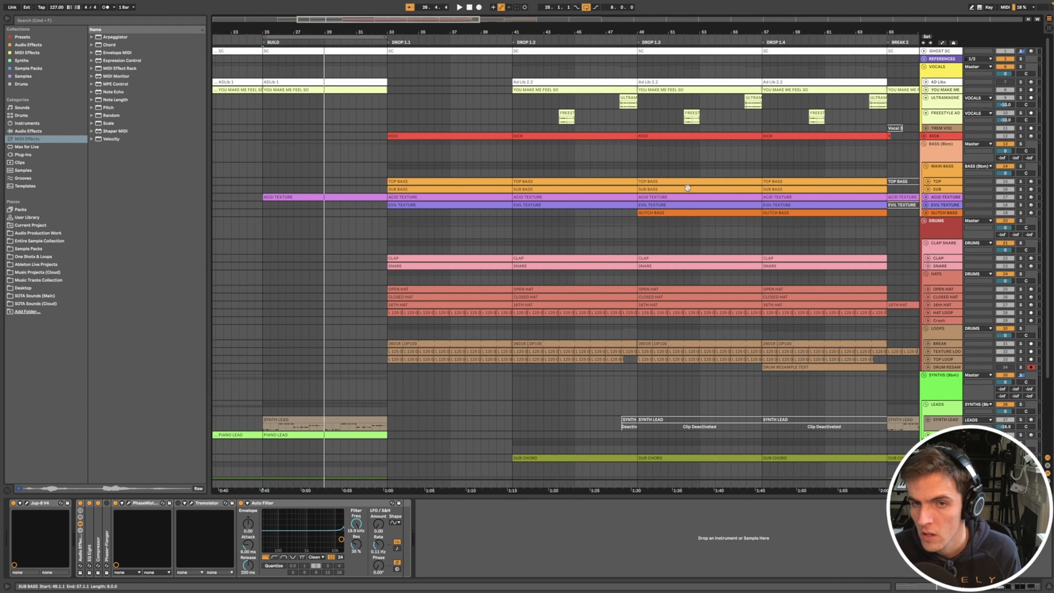
left_click(688, 188)
left_click(952, 175)
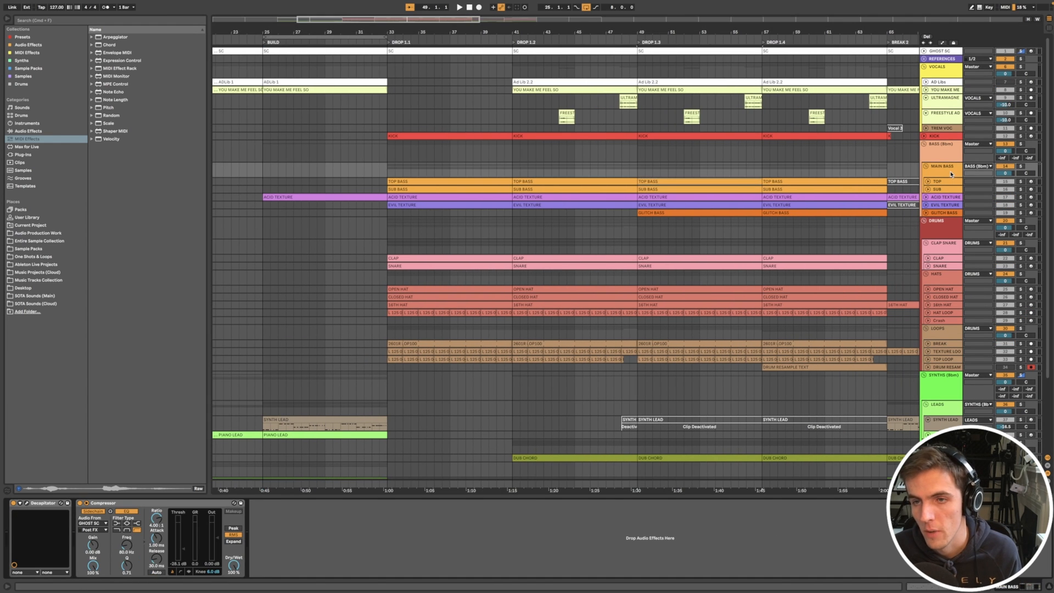
scroll(956, 175, "right", 3)
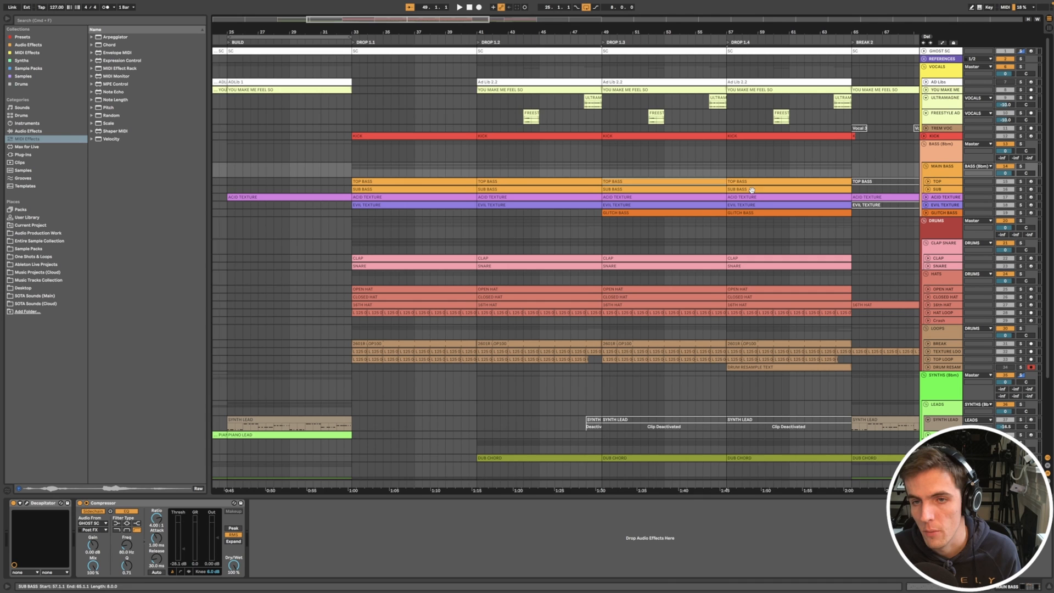
left_click(951, 183)
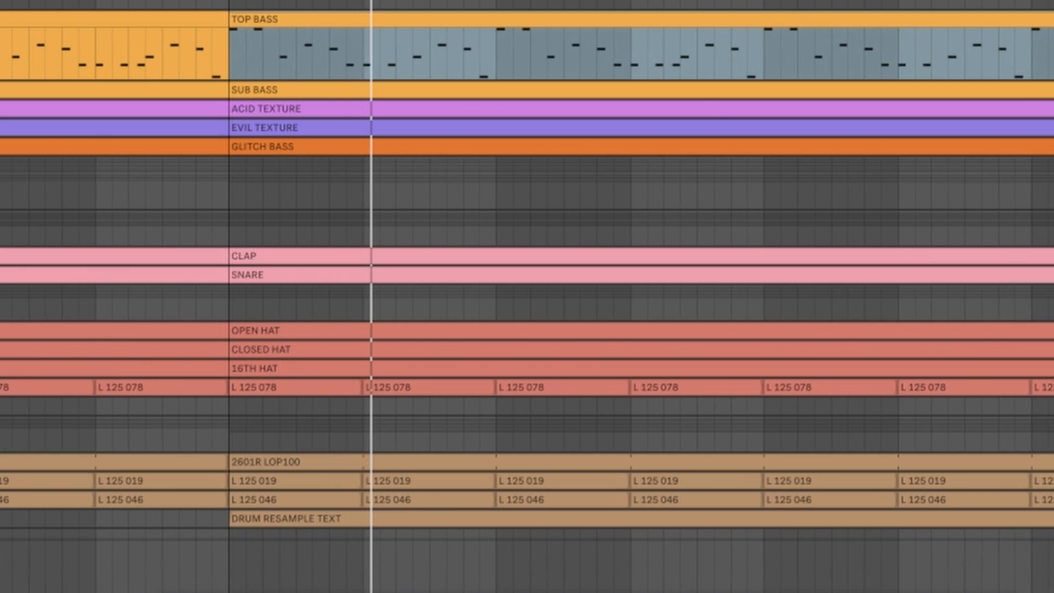
- Select the DROP 1.4 TOP BASS clip and take the TOP track's PhaseMistress with the FatSwimmer preset out of bypass
scroll(637, 239, "down", 5)
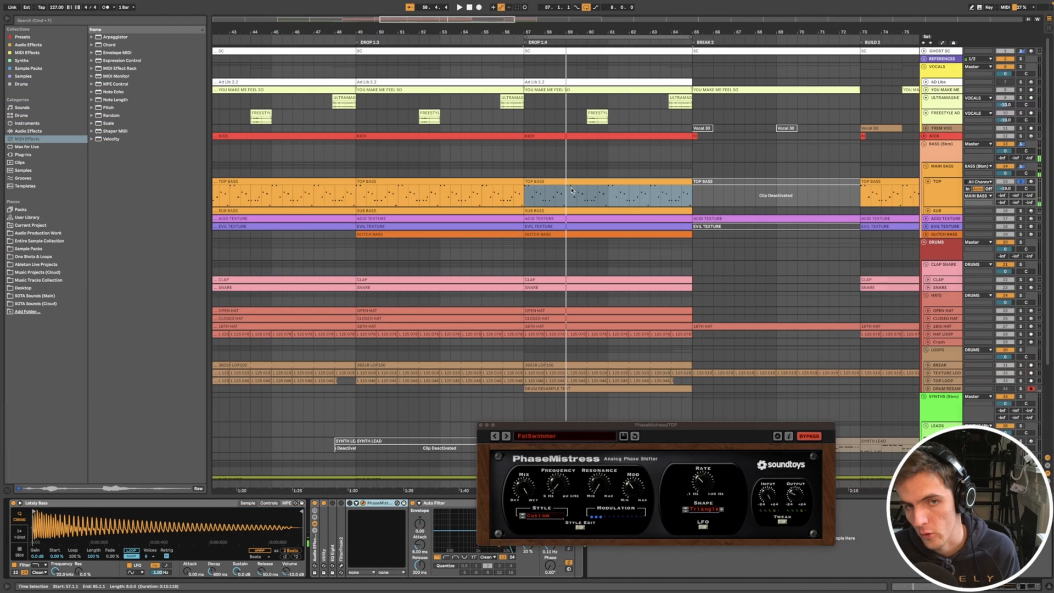
left_click(569, 184)
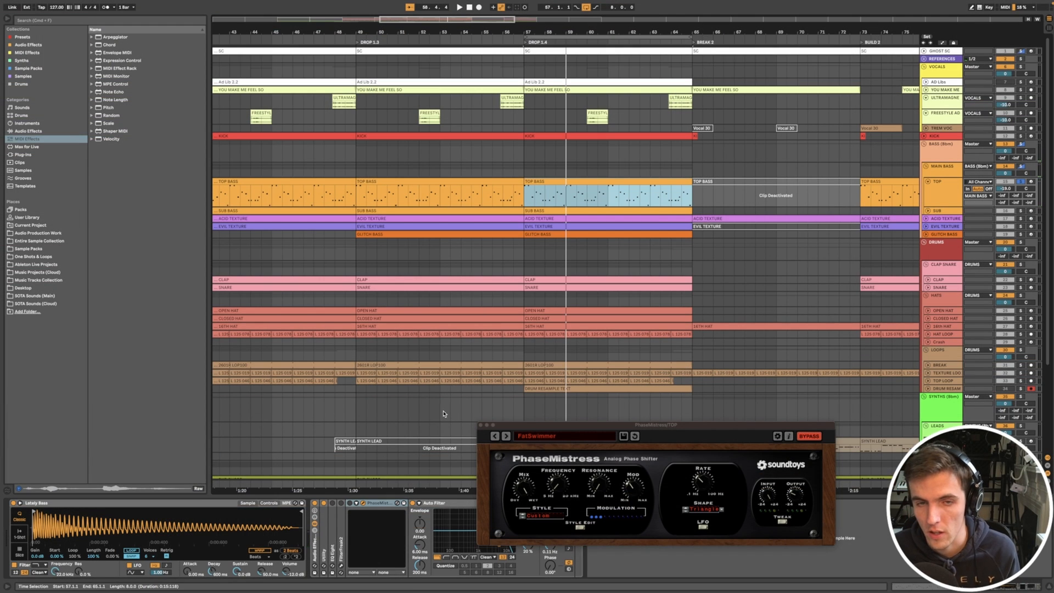
left_click(350, 505)
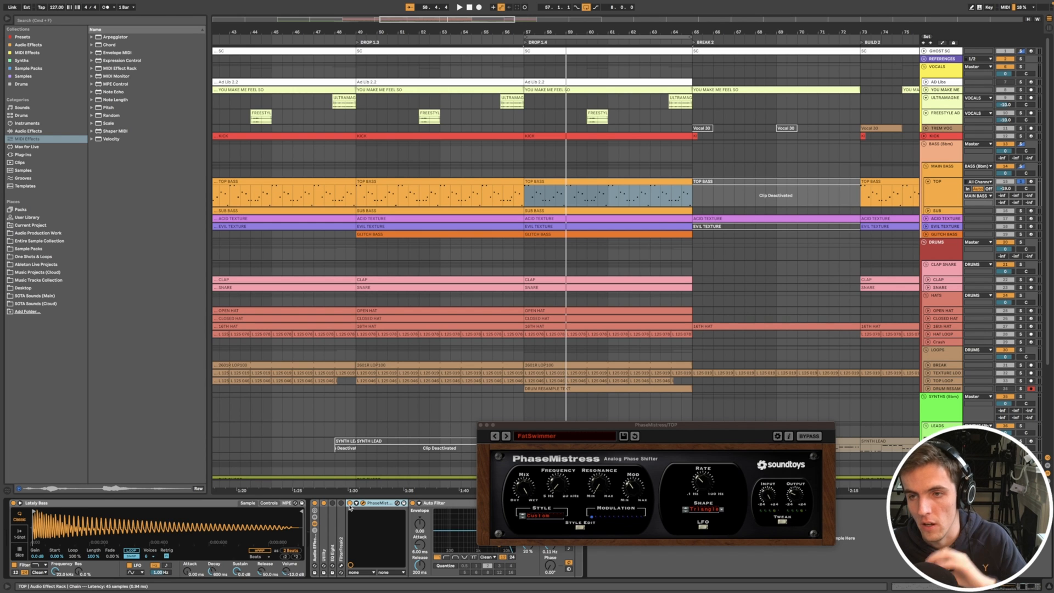
- Audition PhaseMistress presets on the TOP bass, including HiLoResoStereo, LoResoOct, OverEater, RandomVoiceBox and ResoSlap
left_click_drag(525, 426, 583, 280)
left_click(523, 290)
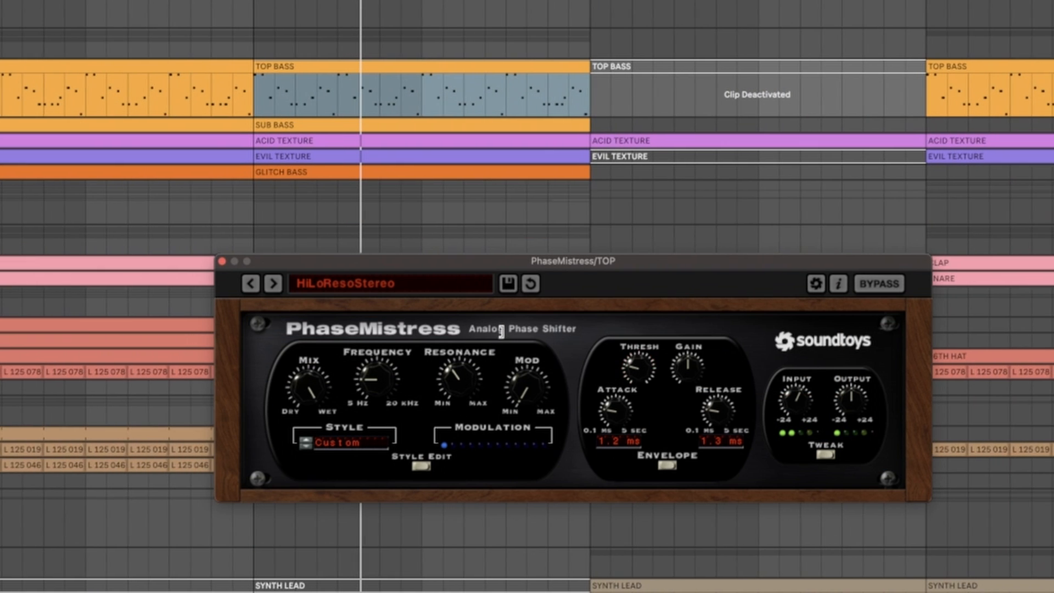
left_click(275, 285)
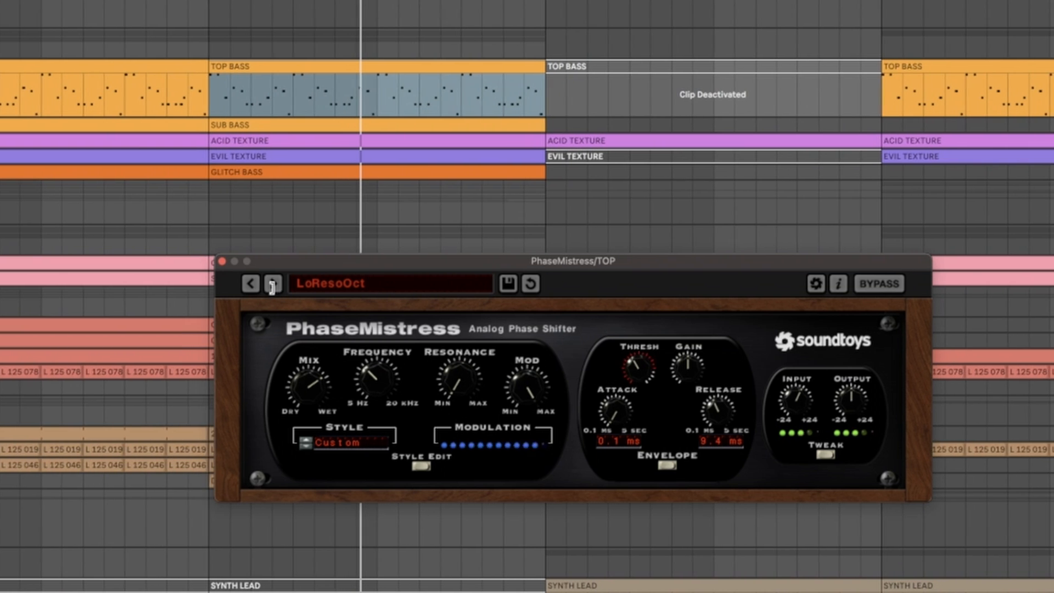
left_click(274, 284)
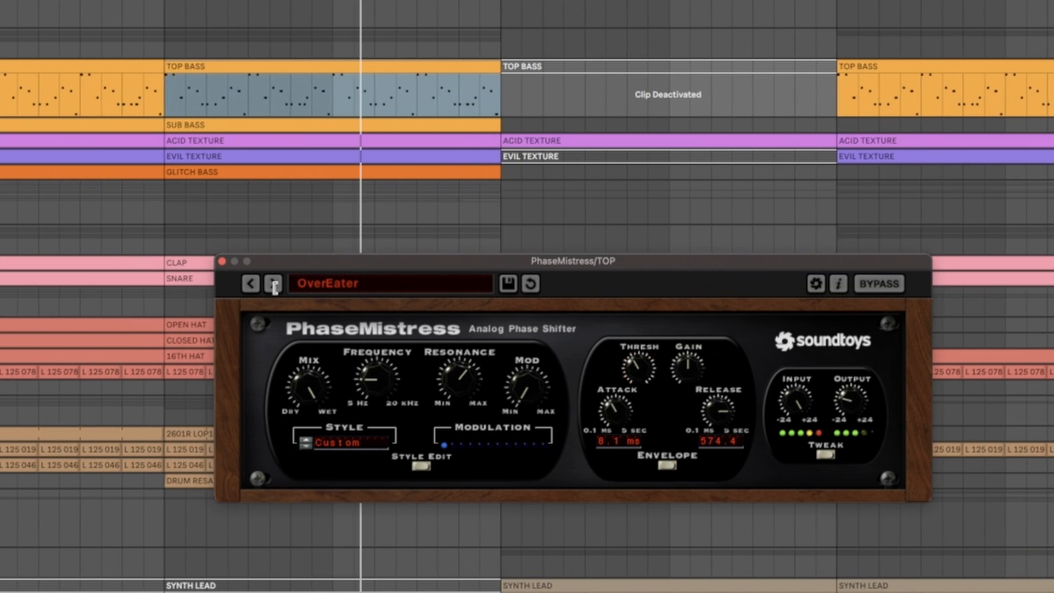
left_click(274, 285)
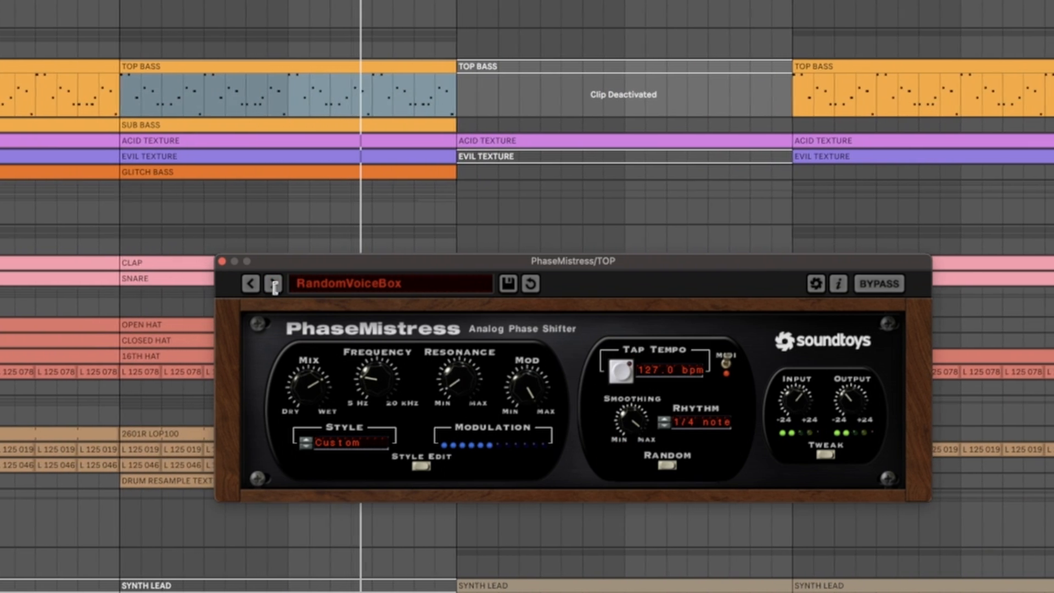
left_click(272, 286)
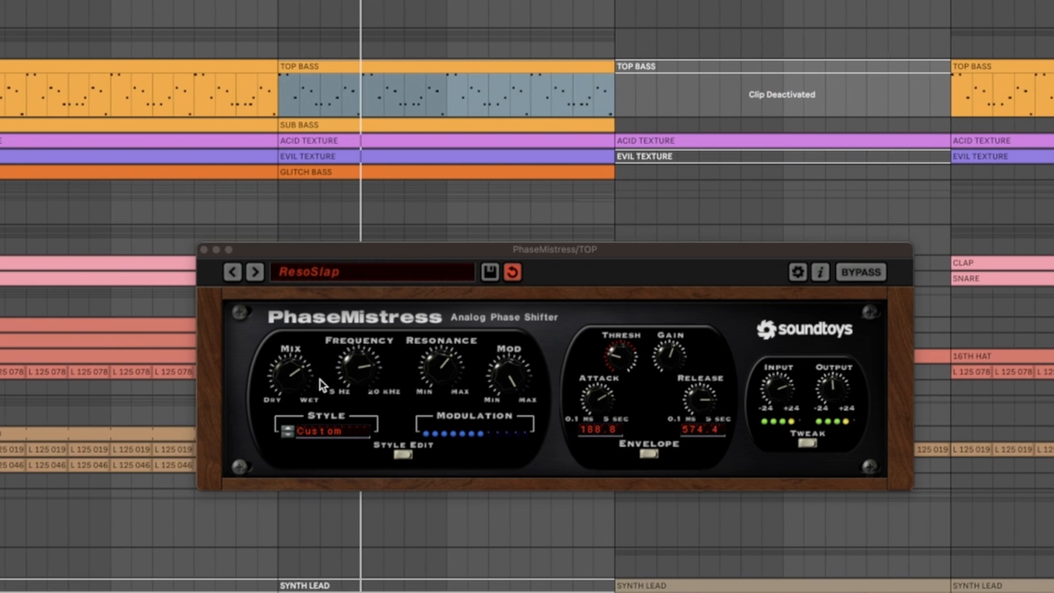
left_click(254, 271)
left_click(254, 272)
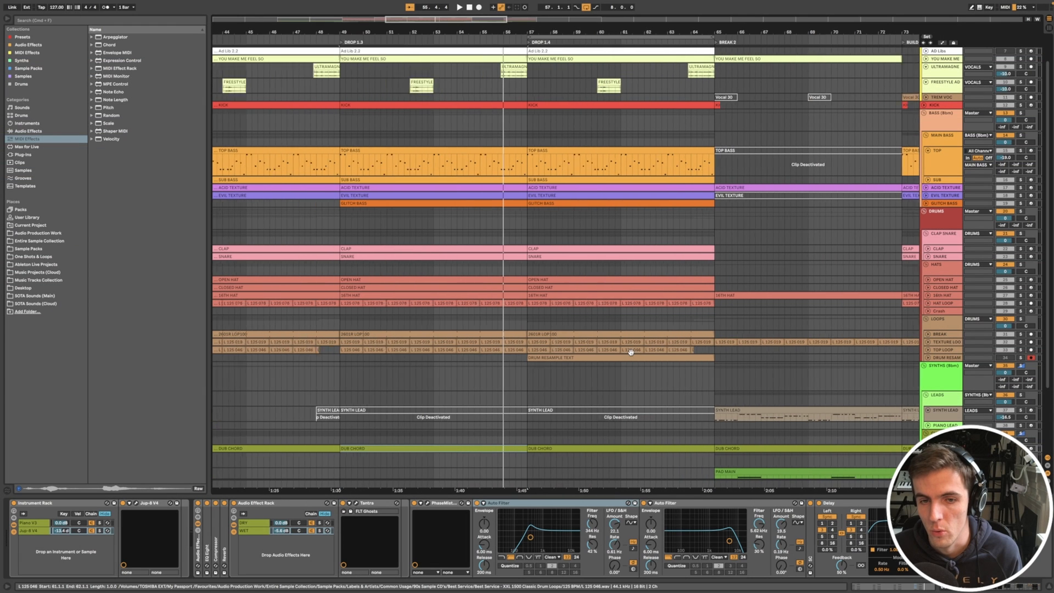
- Select the BREAK clip in the DROP 1.4 section, inspect its waveform in the unfolded track and fold the track again
scroll(631, 352, "up", 2)
left_click(539, 334)
scroll(589, 337, "up", 6)
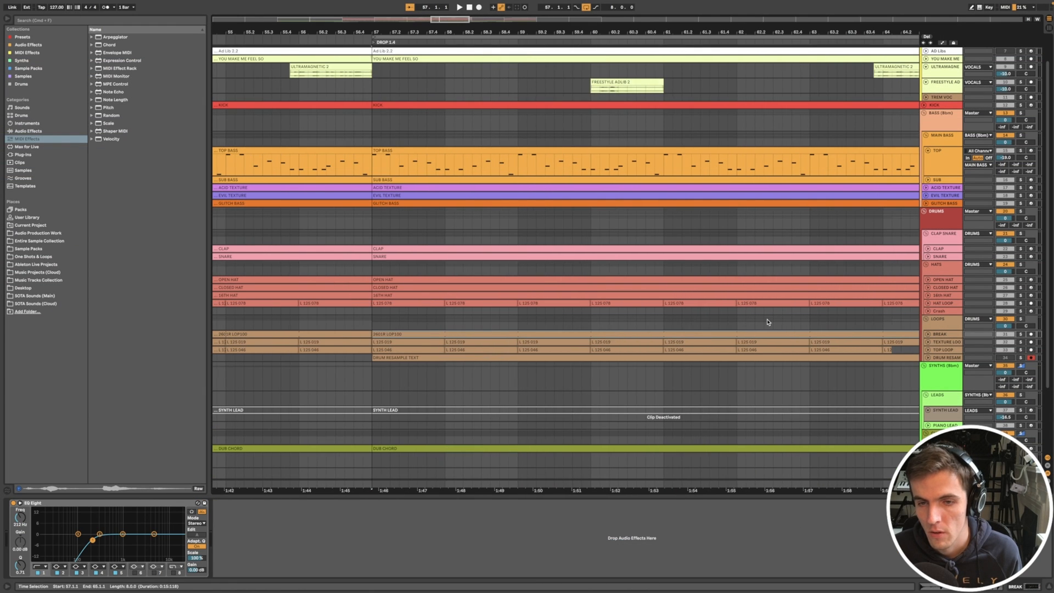
left_click(928, 335)
scroll(729, 328, "down", 4)
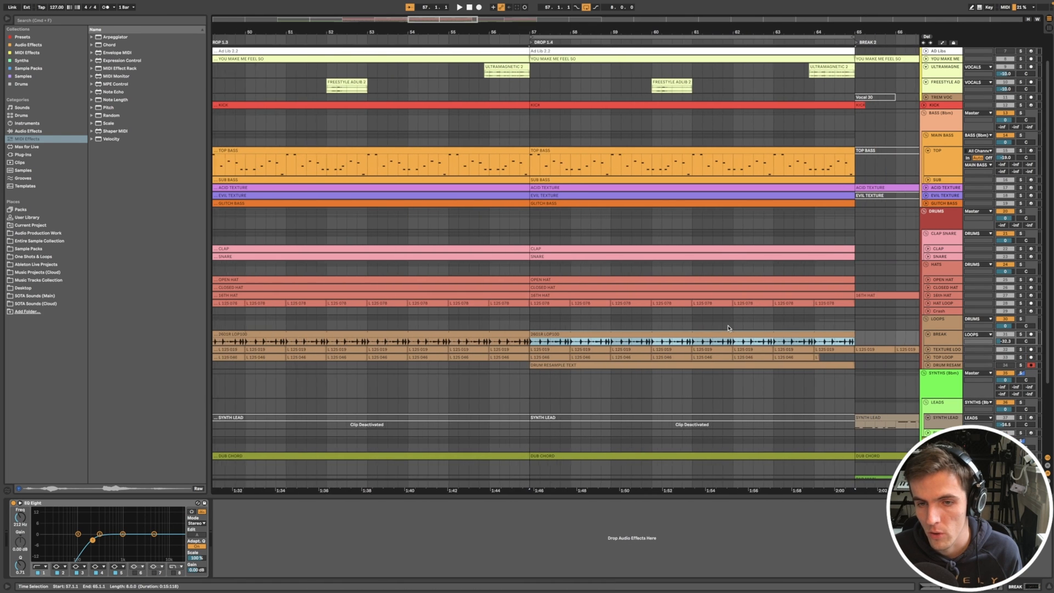
scroll(729, 328, "down", 3)
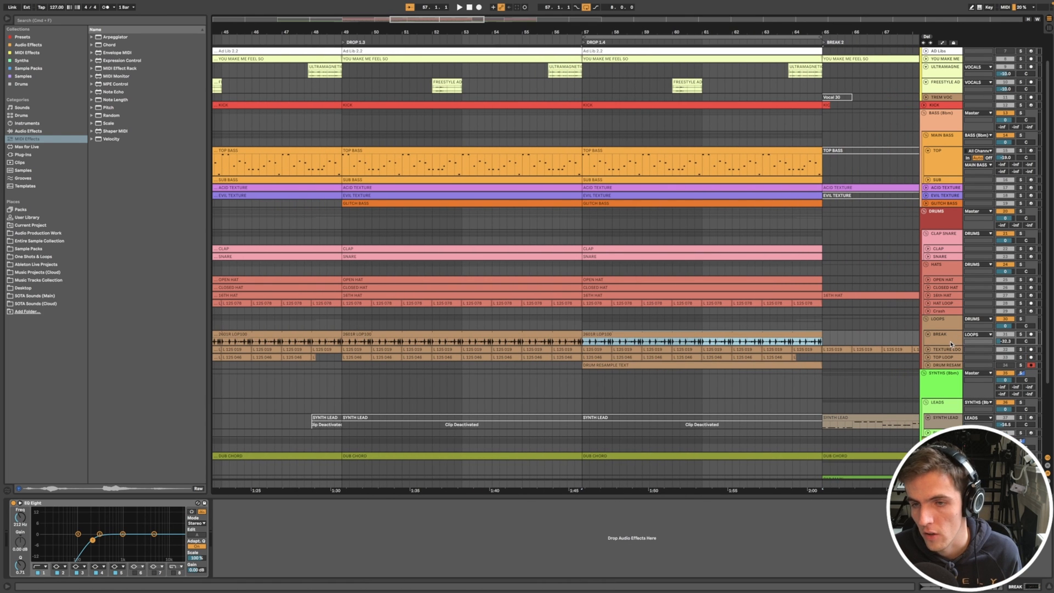
scroll(740, 370, "up", 3)
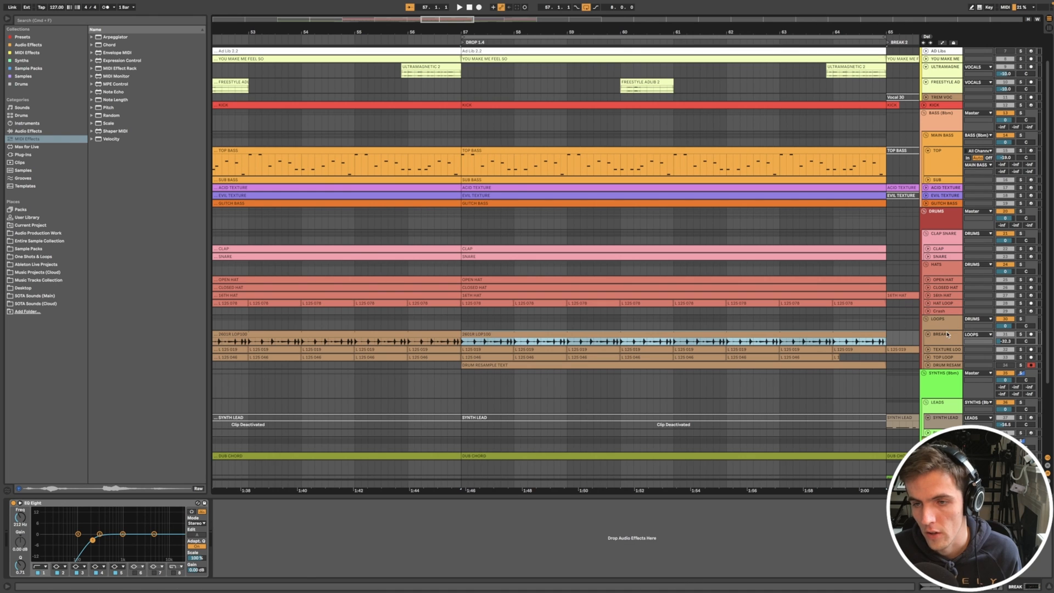
left_click(928, 335)
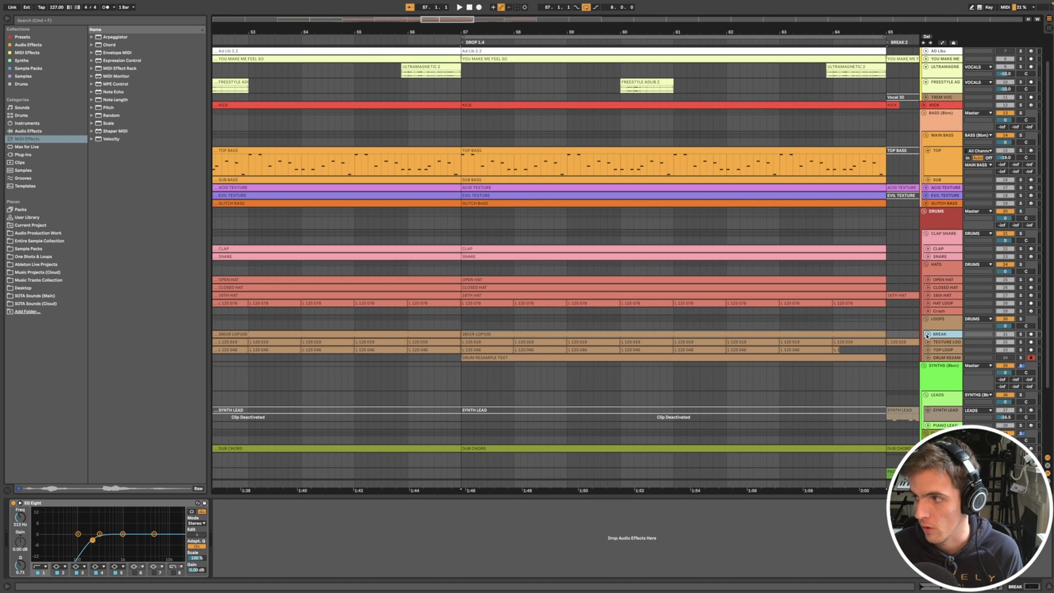
- Select the TEXTURE LOOP track in the LOOPS group and unfold it around the DROP 1.4 section
left_click(947, 341)
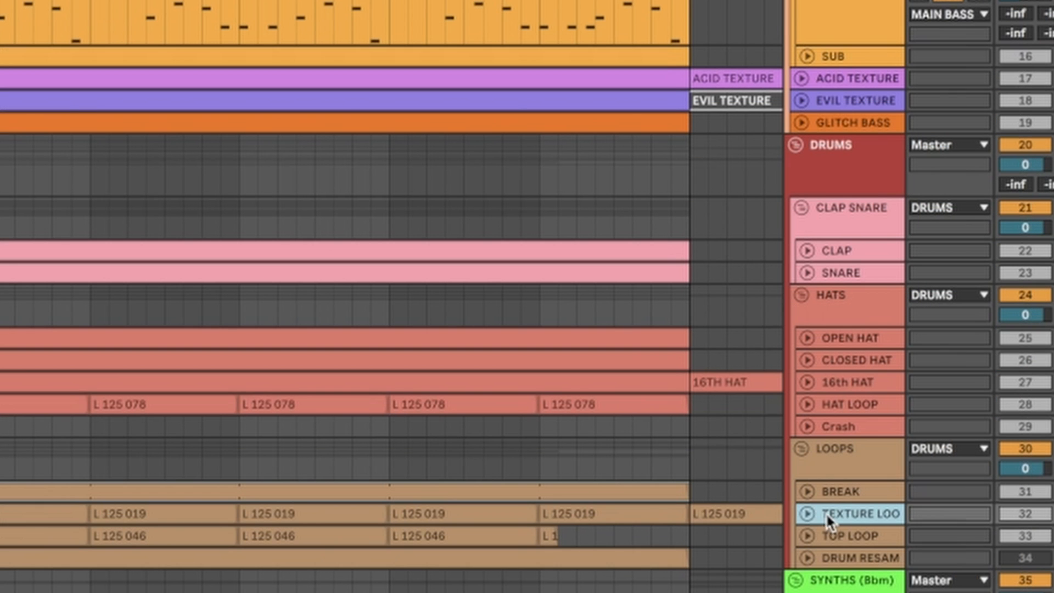
left_click(807, 514)
scroll(444, 575, "up", 5)
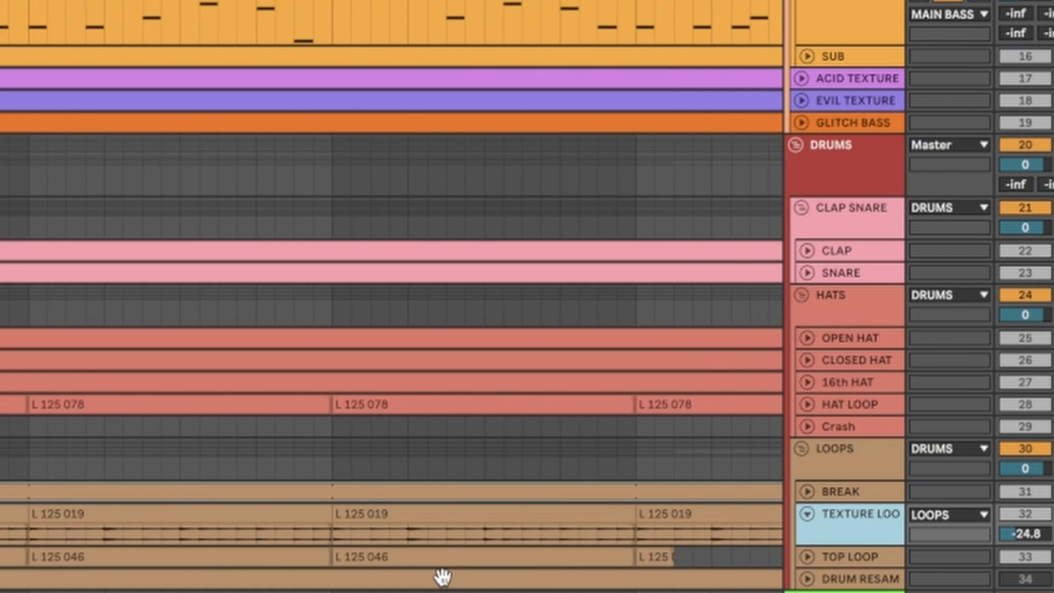
scroll(443, 576, "down", 3)
scroll(554, 544, "down", 3)
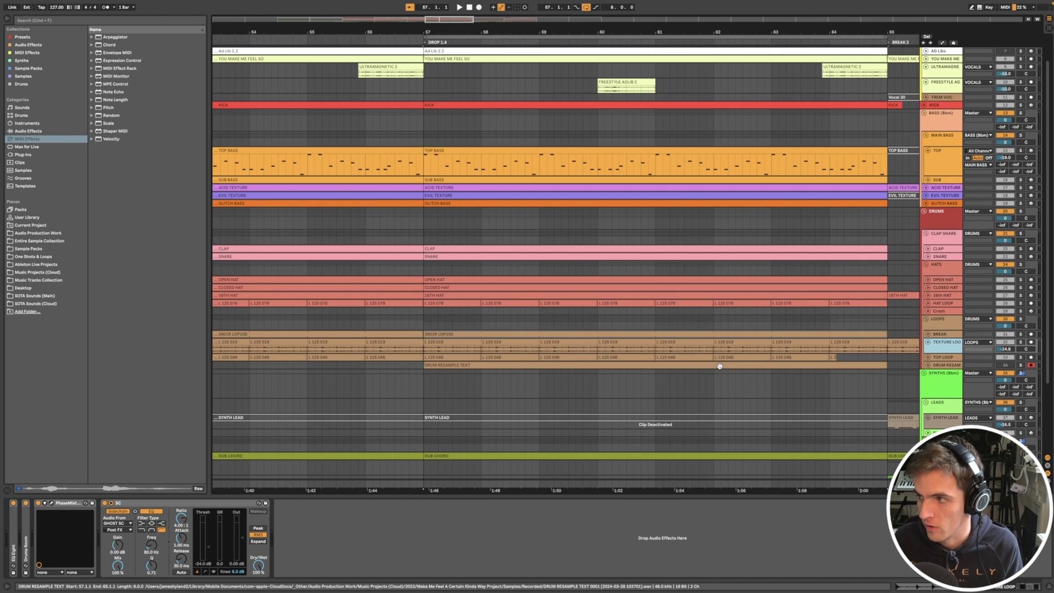
- Play the texture loop in DROP 1.4 with its PhaseMistress open and audition presets including 11 Stereo
key("space")
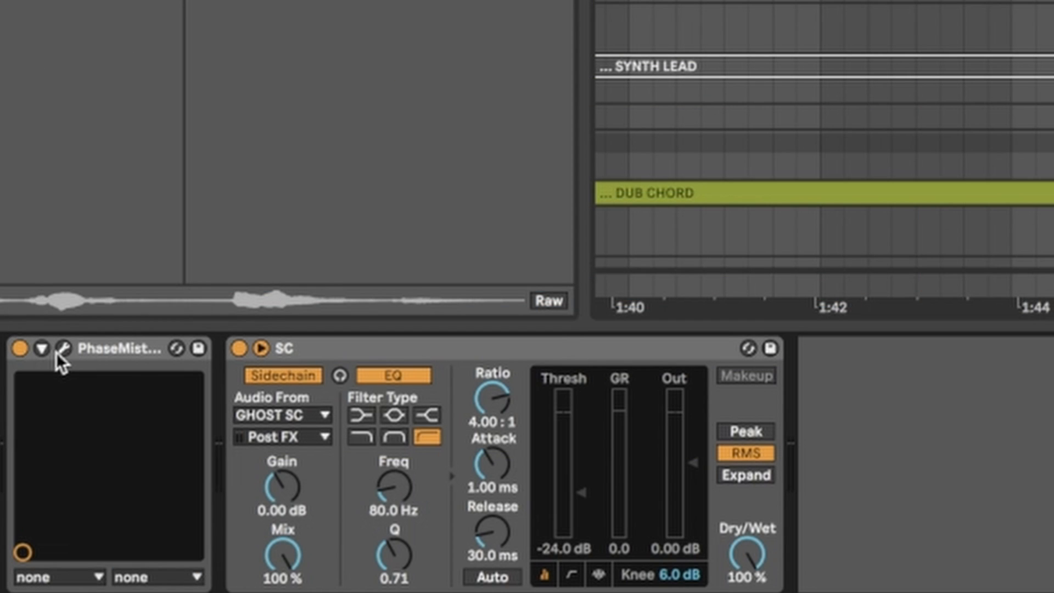
left_click(57, 350)
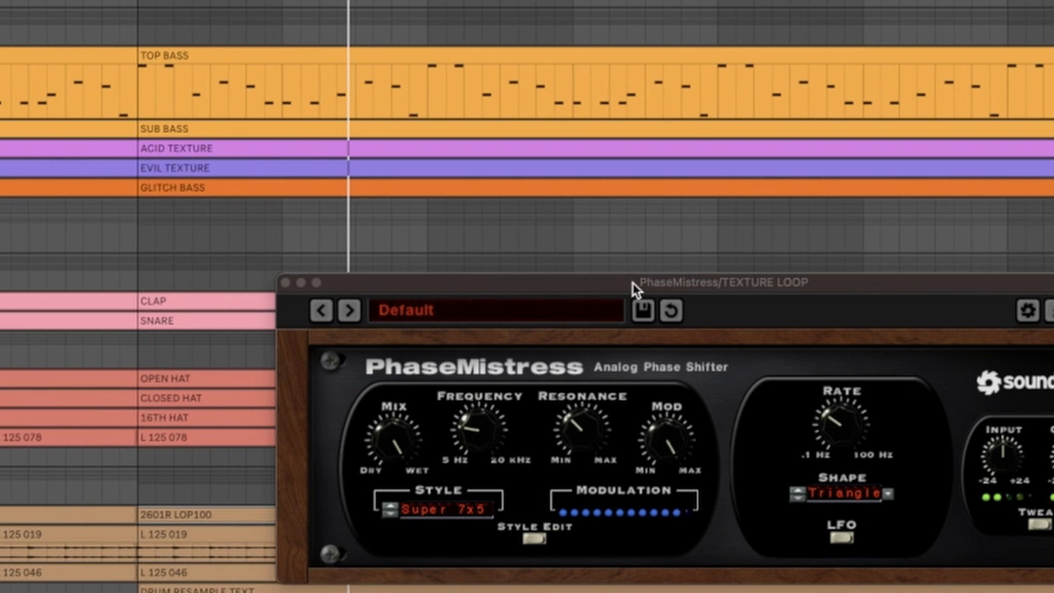
left_click_drag(632, 287, 442, 106)
left_click(163, 134)
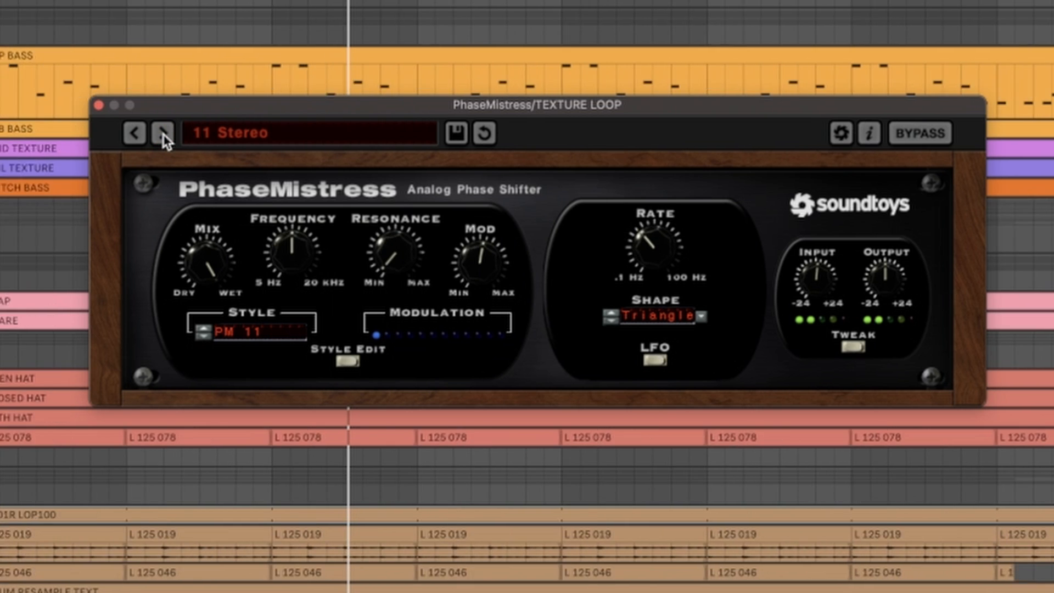
left_click(161, 134)
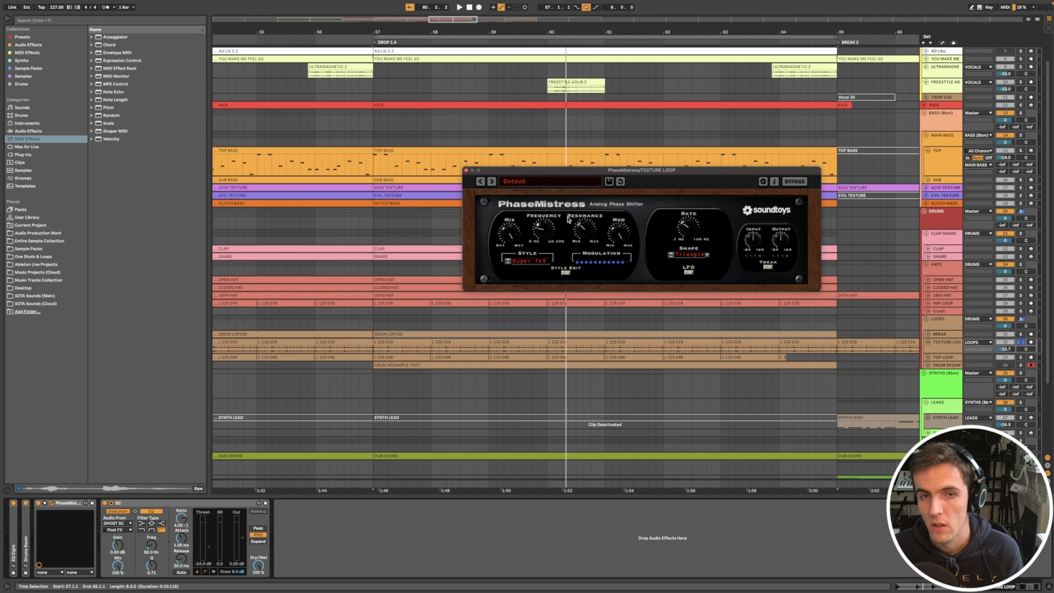
left_click_drag(549, 173, 533, 202)
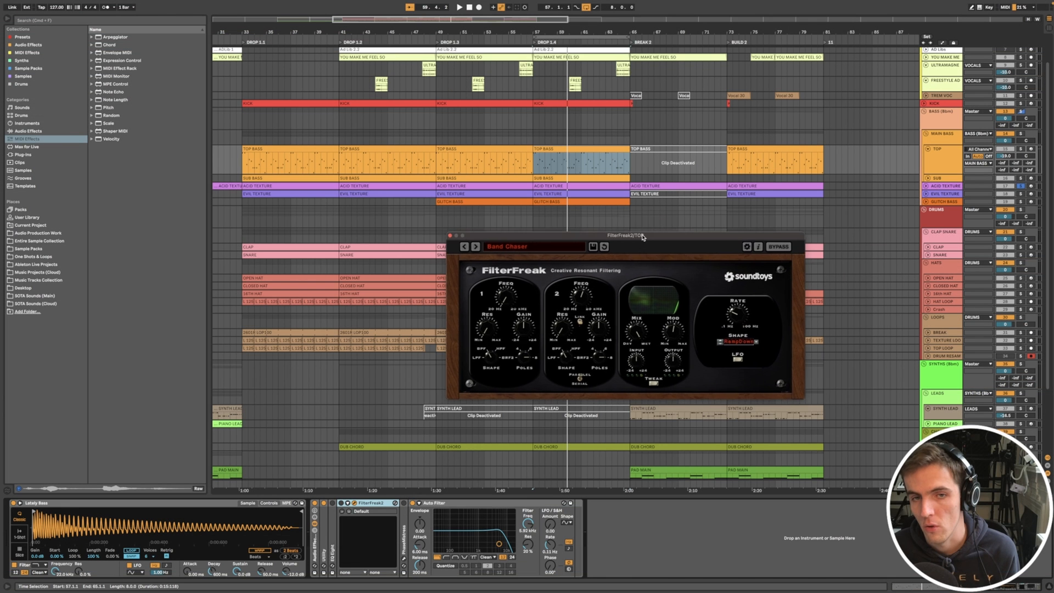
- Select the DROP 1.4 TOP BASS clip beside FilterFreak2 and set the TOP track's Auto Filter frequency to 282 Hz for playback
left_click_drag(643, 237, 634, 229)
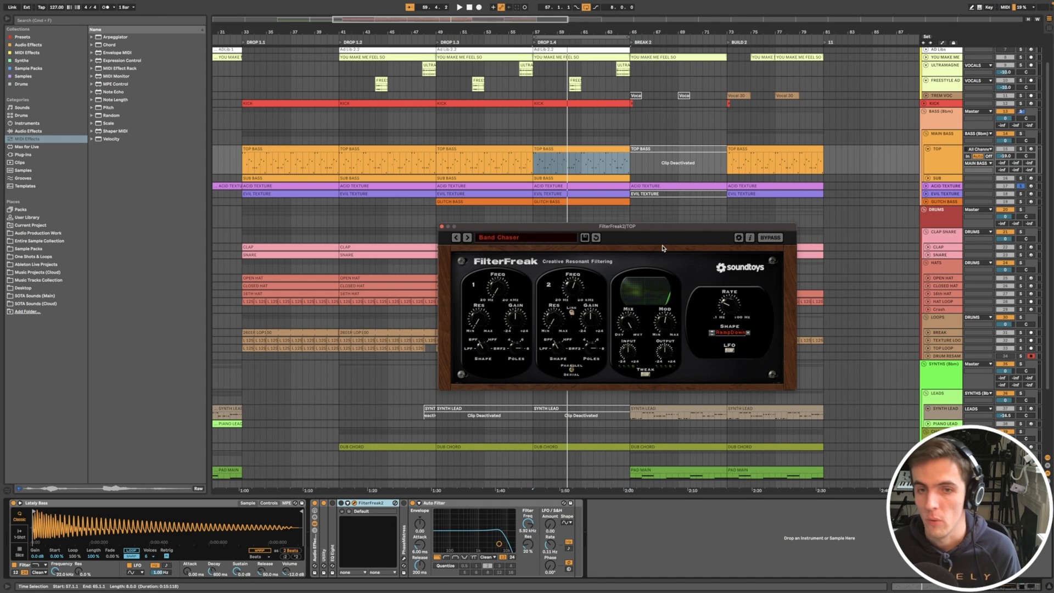
left_click_drag(644, 228, 645, 226)
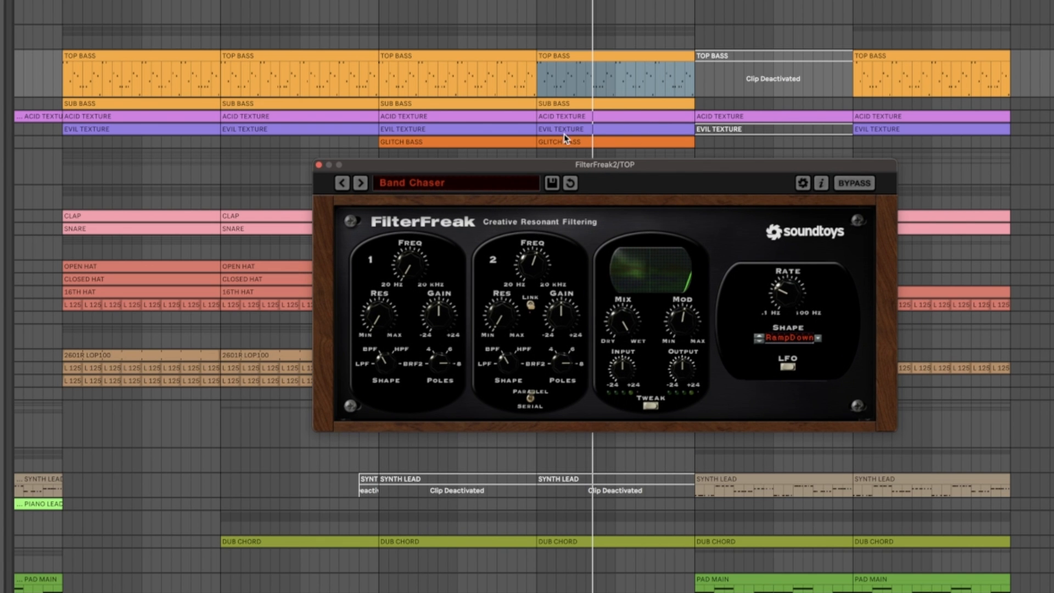
left_click(632, 76)
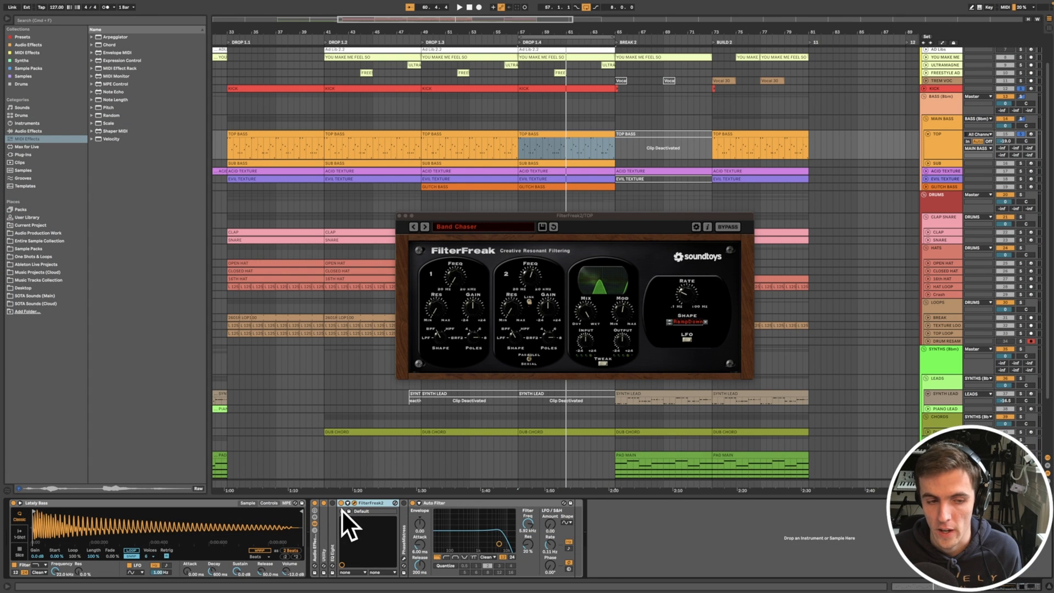
mouse_move(526, 522)
left_mouse_down()
mouse_move(526, 556)
mouse_move(526, 430)
mouse_move(528, 536)
mouse_move(529, 466)
mouse_move(528, 485)
left_mouse_up()
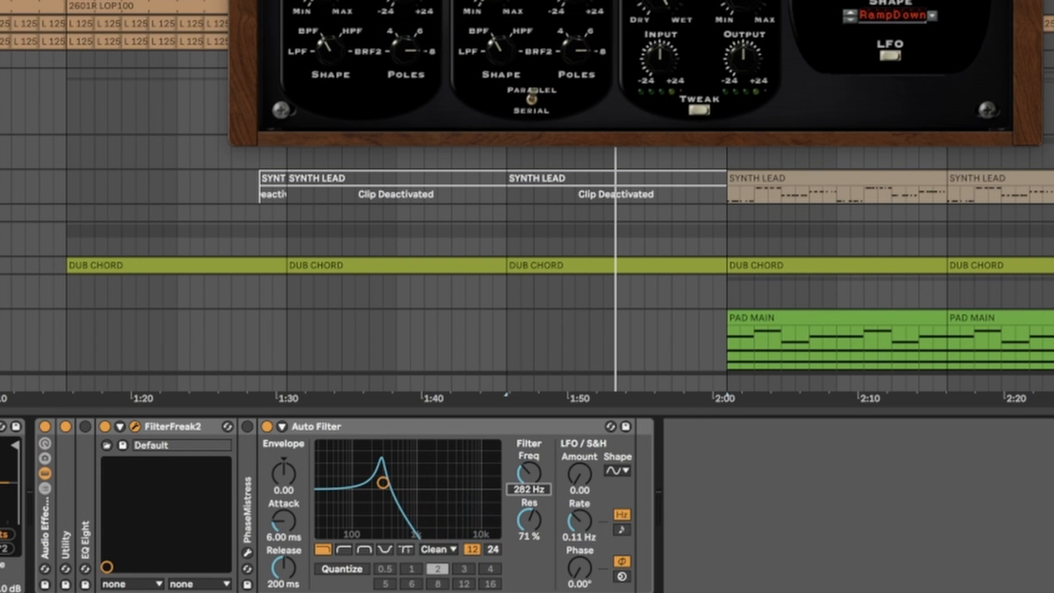
key("space")
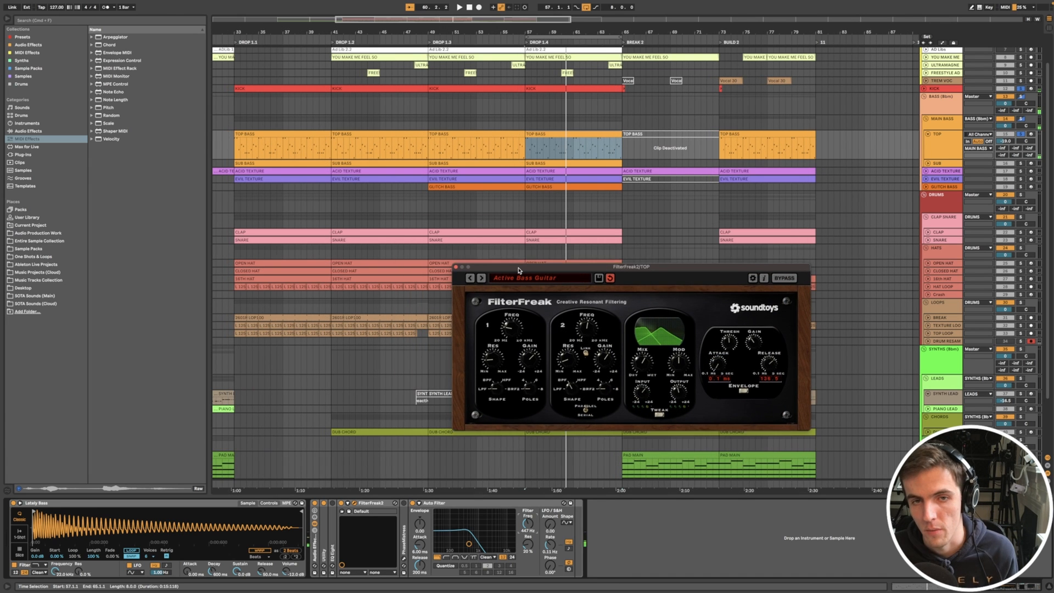
- Step FilterFreak2 on TOP through presets including SmoothFinger 2, Pop Bass and FuzzyEdge to Better Bass, and close its window
left_click_drag(519, 270, 510, 271)
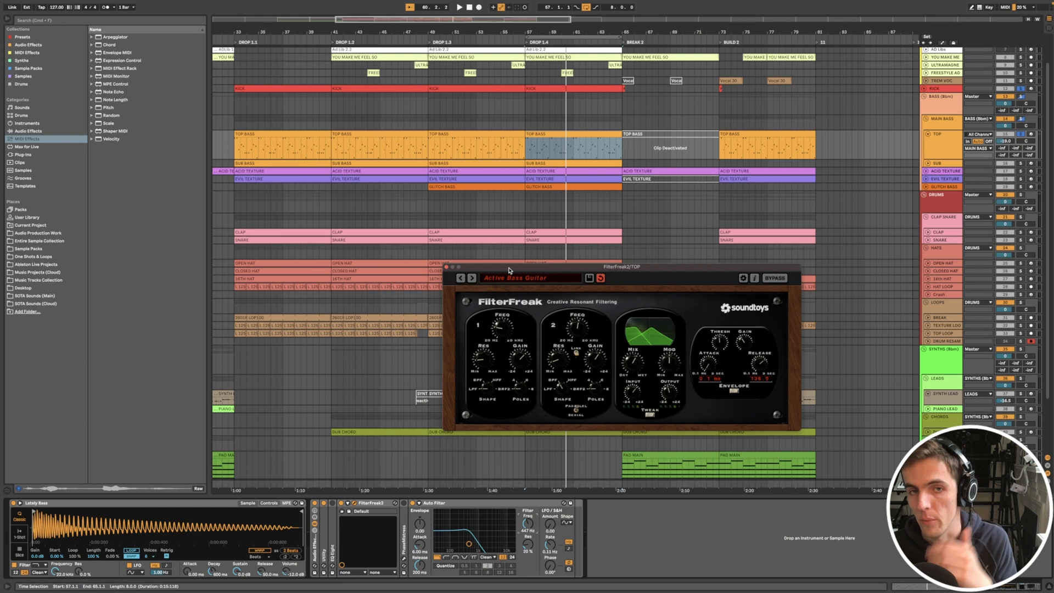
left_click(461, 278)
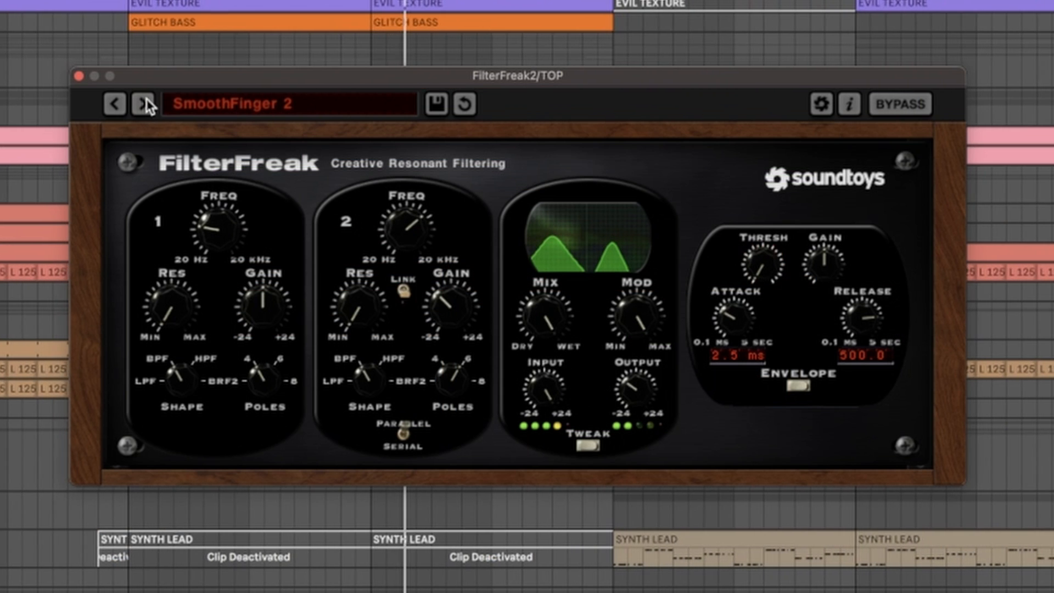
left_click(114, 104)
left_click(115, 103)
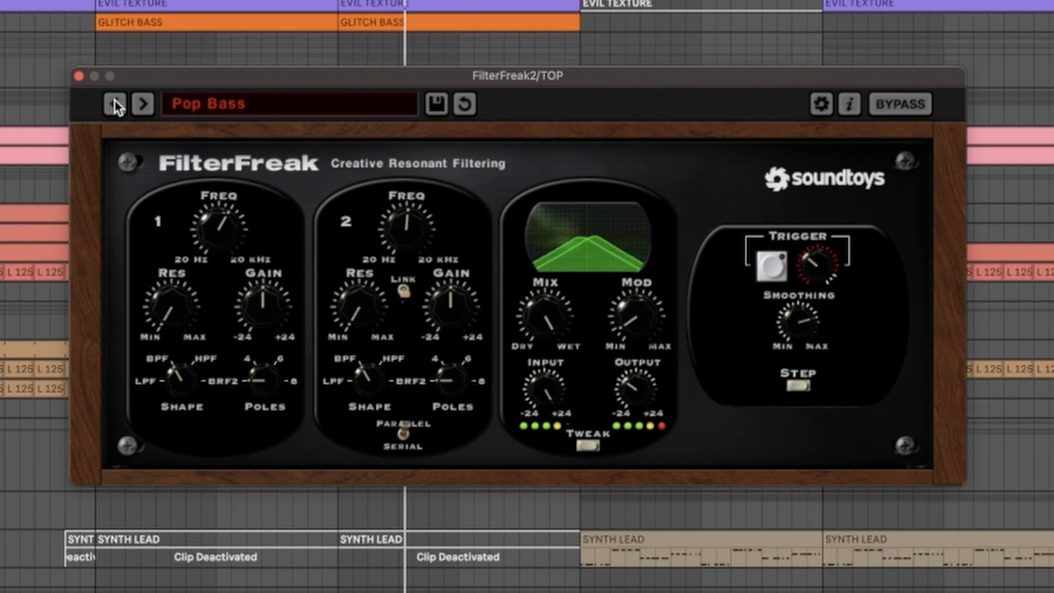
left_click(114, 103)
left_click(115, 103)
left_click(115, 103)
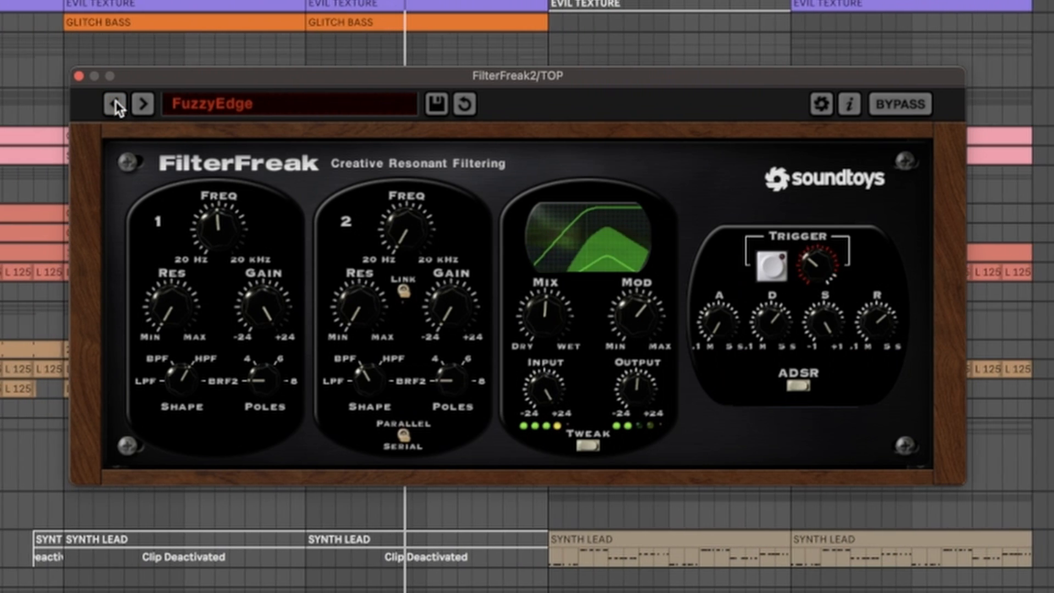
left_click(115, 103)
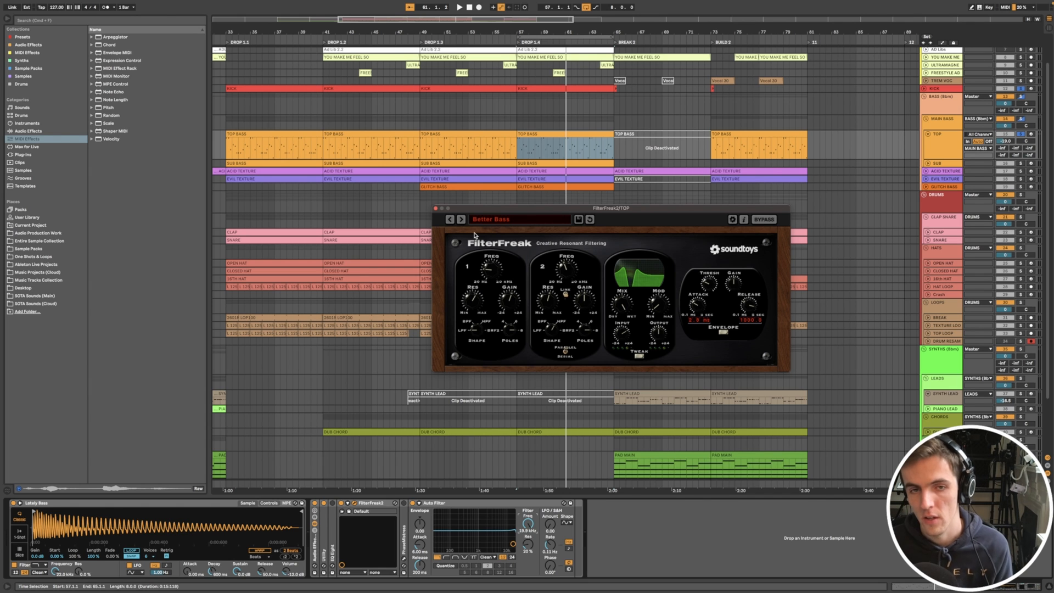
left_click_drag(503, 208, 500, 222)
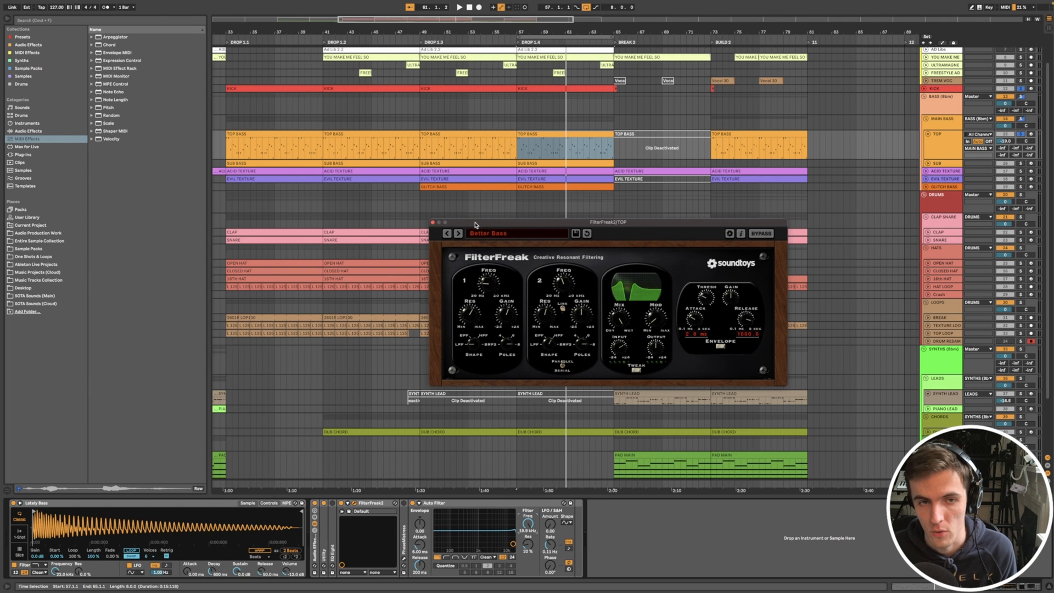
left_click(433, 223)
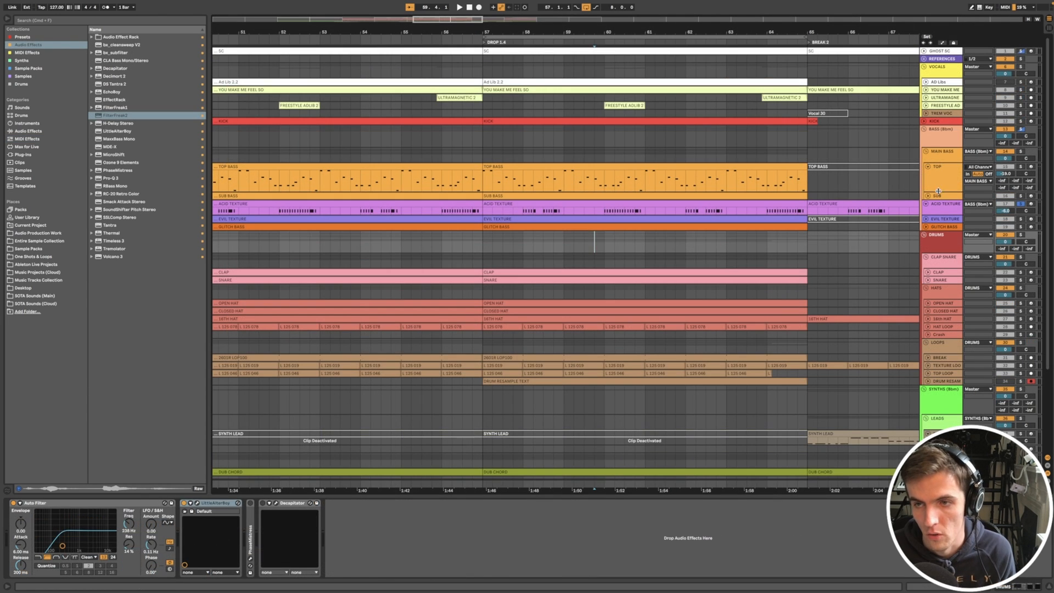
- Solo the DRUMS group and play DROP 1.4 through FilterFreak2 with its Default preset
left_click(940, 182)
left_click(944, 237)
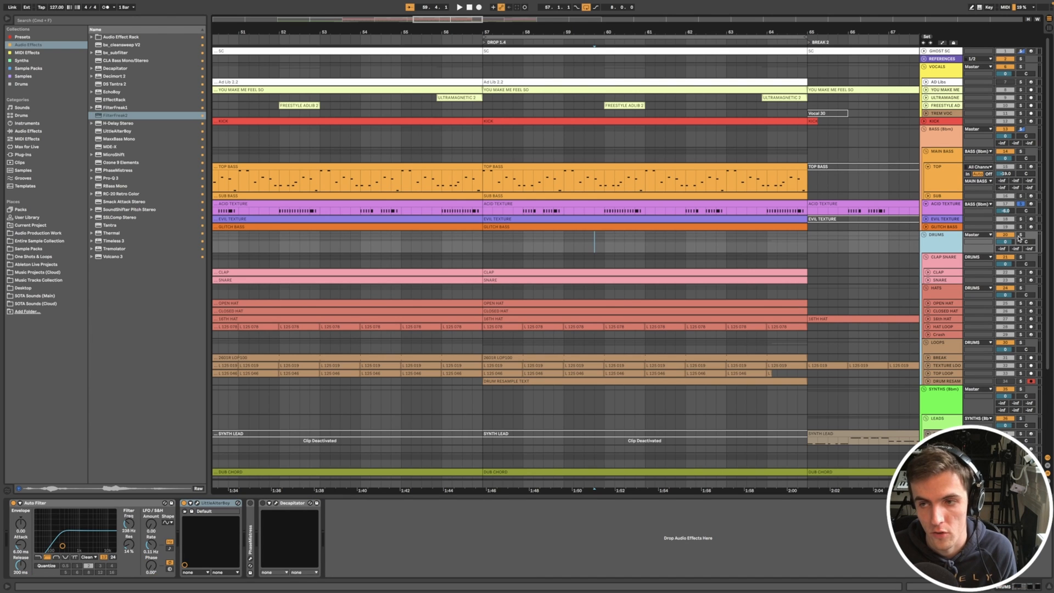
left_click(1020, 236)
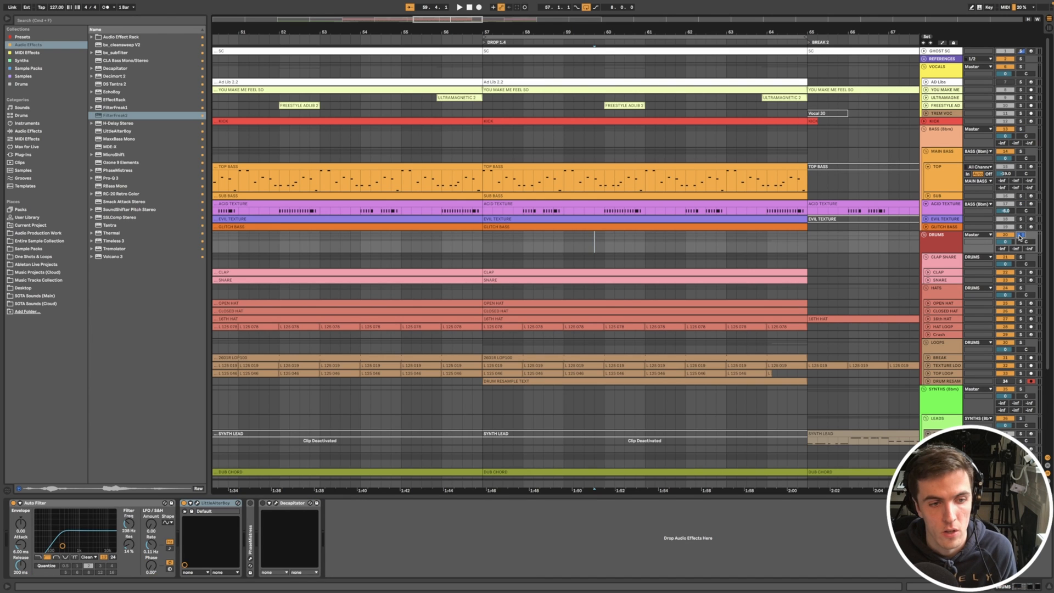
left_click(184, 503)
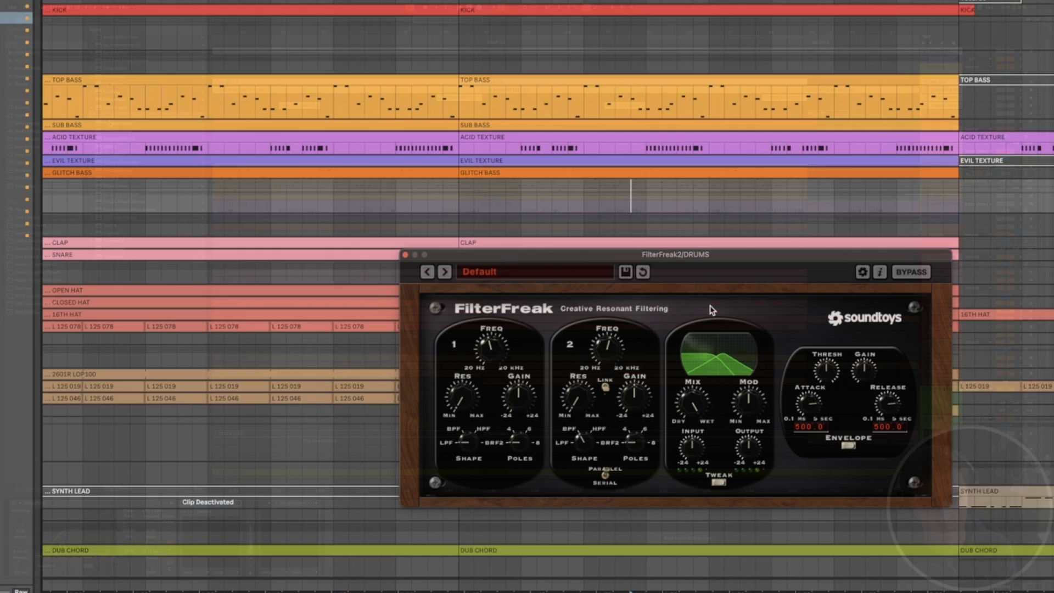
key("space")
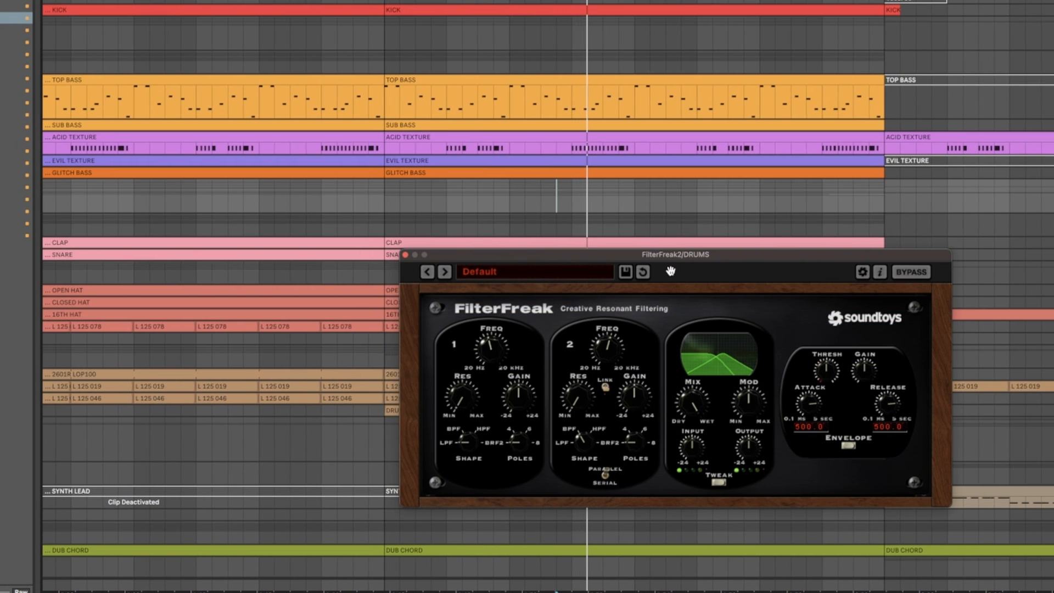
- Try the Double Downer preset in the DRUMS FilterFreak2, move its window lower, and select the DRUM RESAMPLE TEXT clip in DROP 1.4
left_click(445, 272)
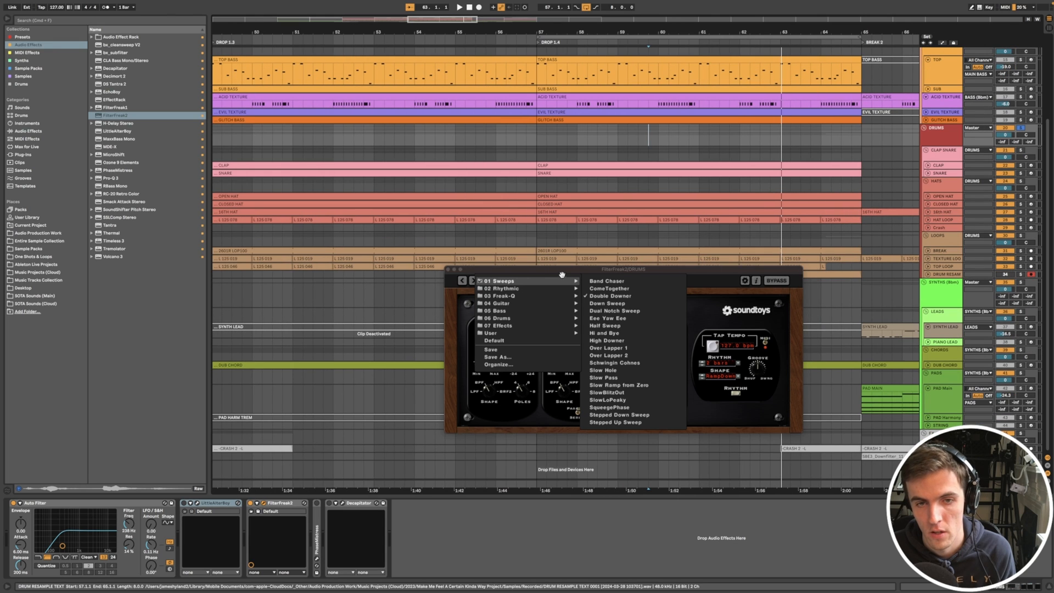
left_click_drag(591, 268, 492, 298)
left_click(561, 273)
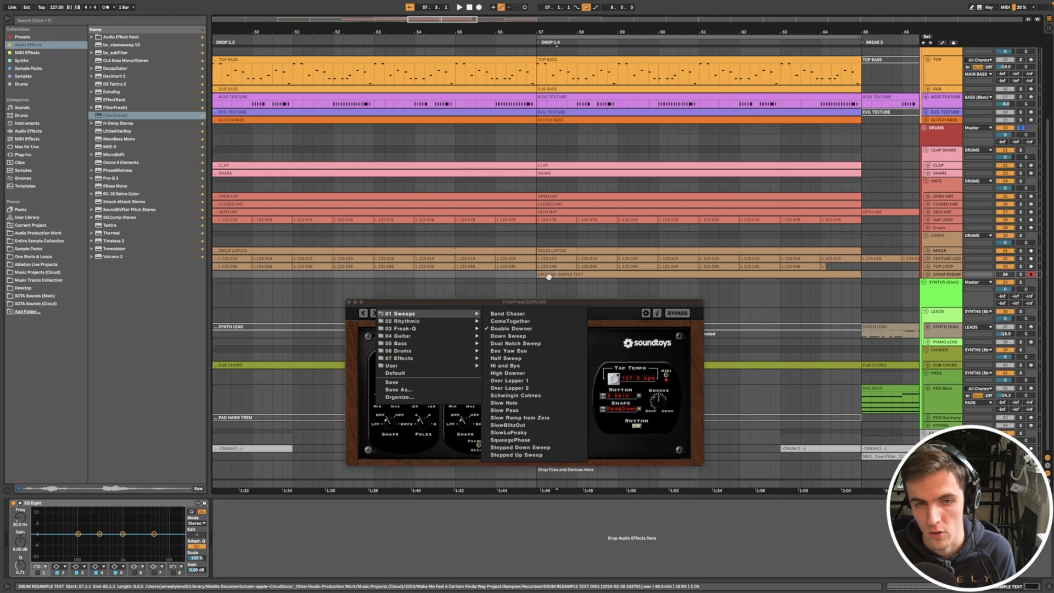
left_click(536, 286)
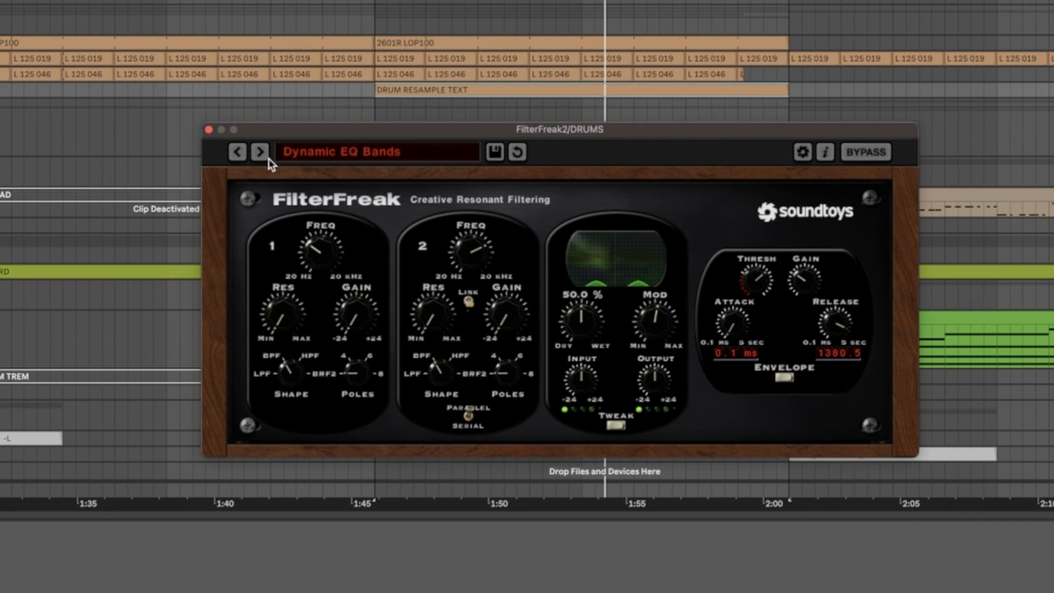
- Step the DRUMS FilterFreak2 through presets from Dynamic EQ Bands past High 'n Low Cut Filter and Loud and Lively 2 to Mix Loudizer and beyond
left_click(260, 152)
left_click(260, 152)
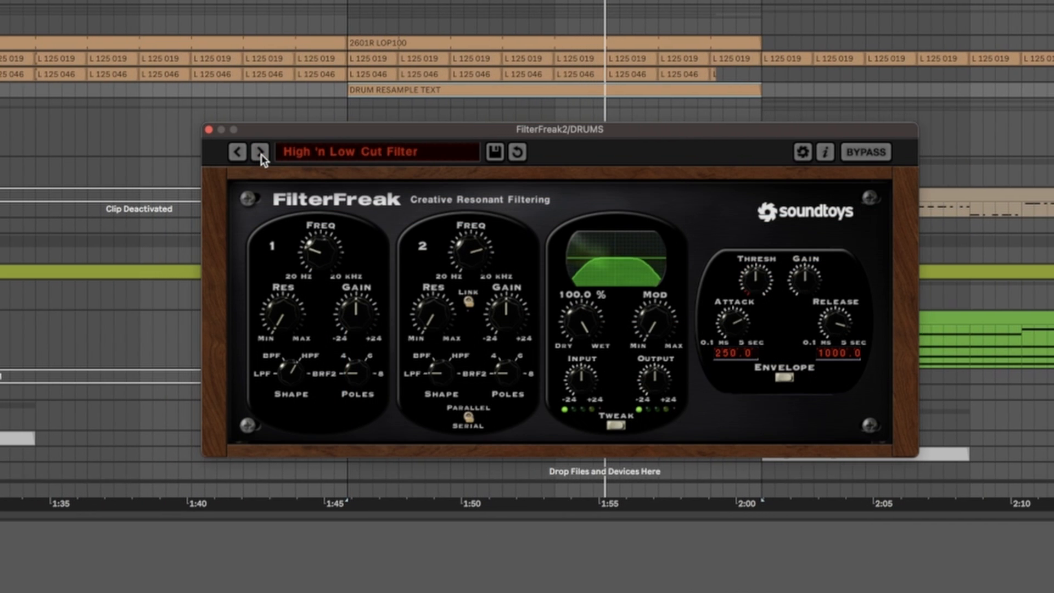
left_click(259, 152)
left_click(259, 152)
left_click(259, 152)
left_click(259, 152)
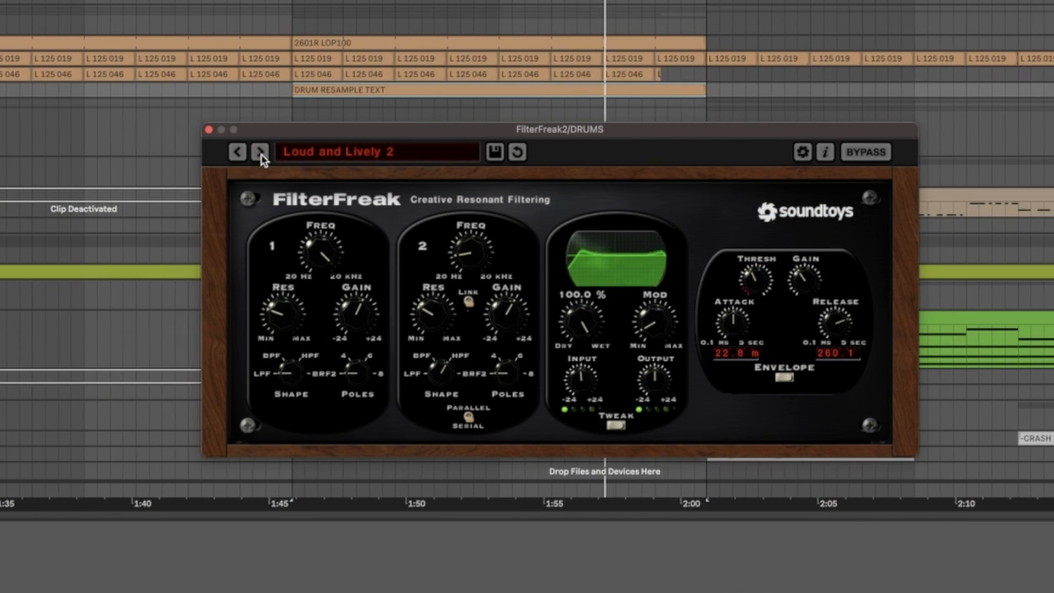
left_click(260, 152)
left_click(260, 152)
left_click(260, 152)
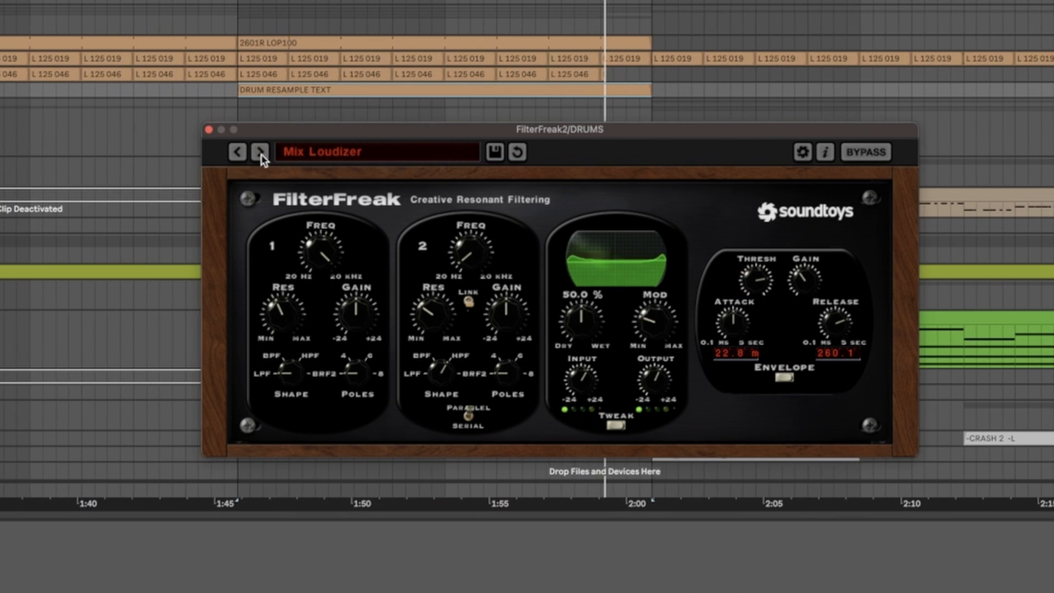
left_click(259, 152)
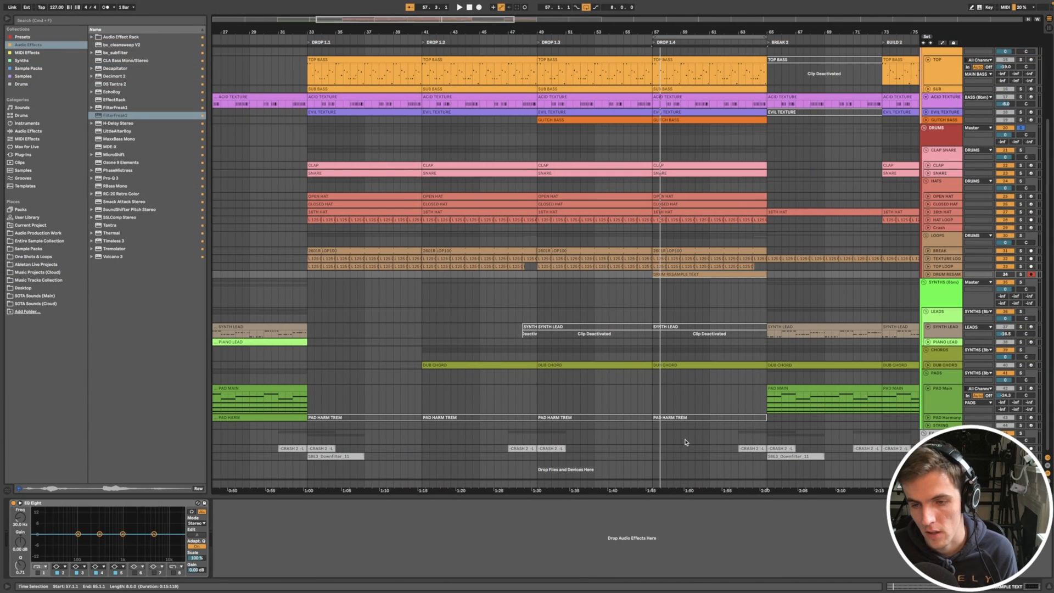
- Select the Downfilter clip at BREAK 2, solo its track, and open its FilterFreak2
scroll(686, 443, "down", 2)
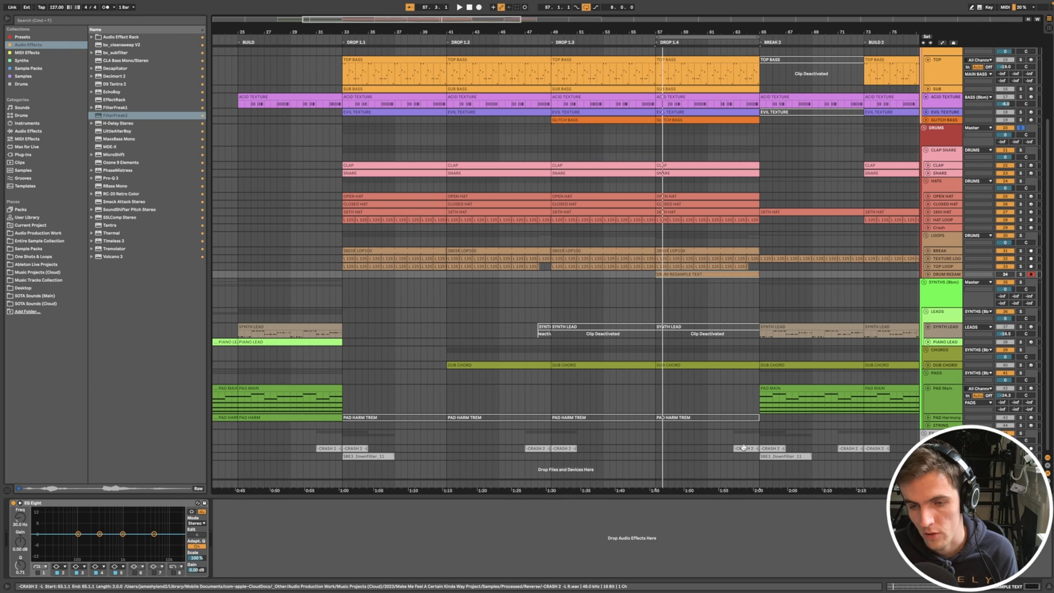
left_click(775, 458)
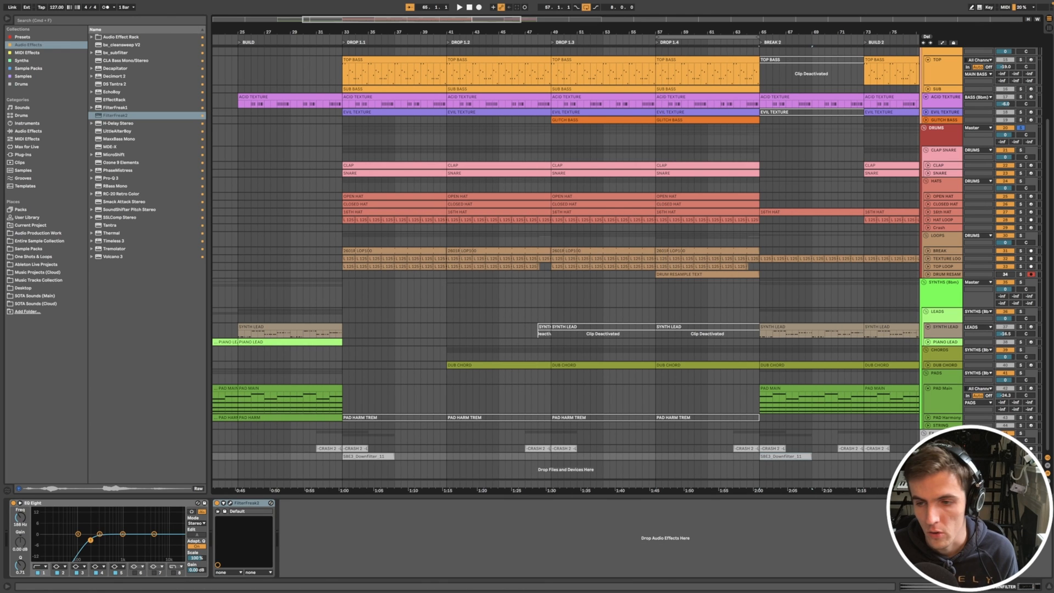
left_click(1021, 456)
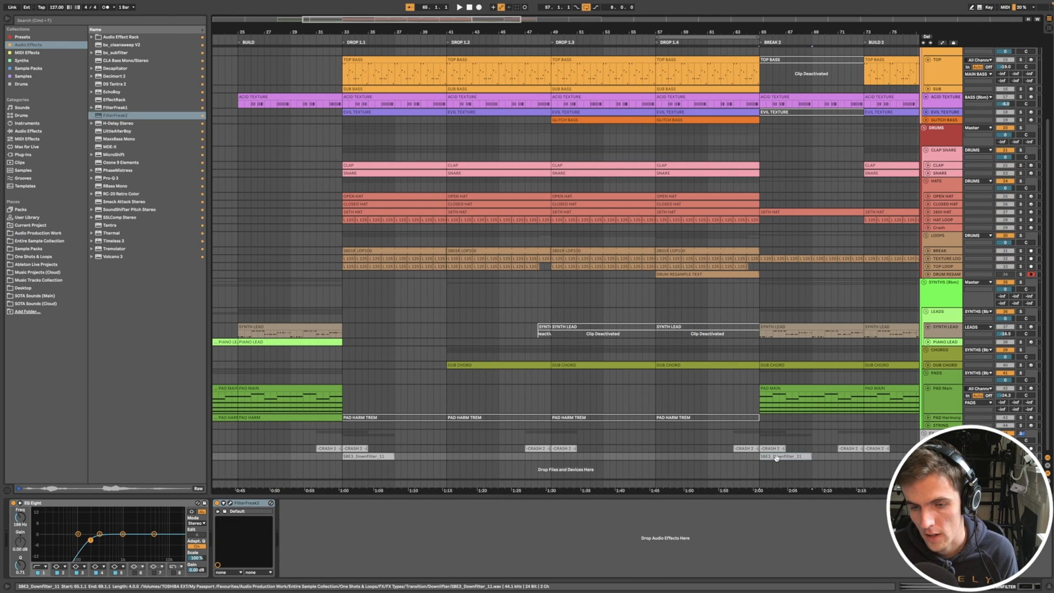
left_click(230, 504)
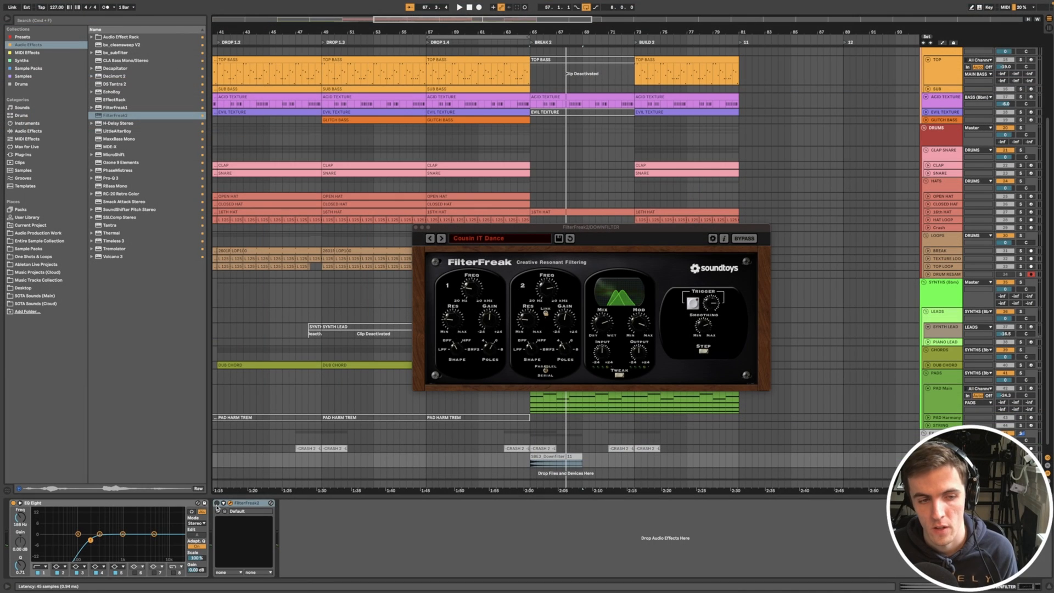
- Audition 07 Effects presets in the DOWNFILTER track's FilterFreak2 during playback, including Deep Phase Envelope and Low Resonators 2
left_click(216, 505)
left_click(441, 238)
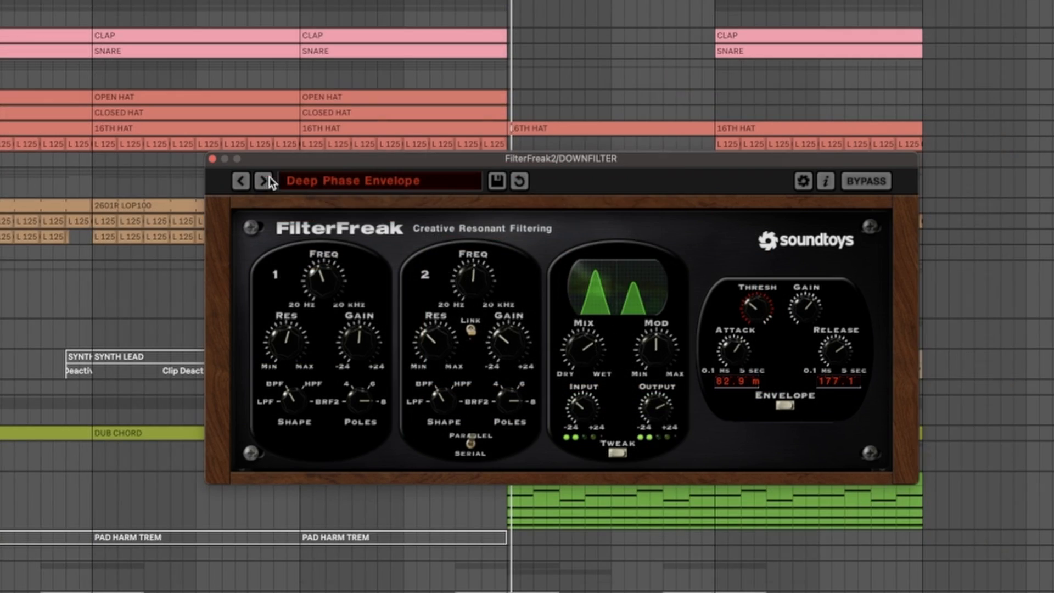
left_click(474, 240)
mouse_move(465, 283)
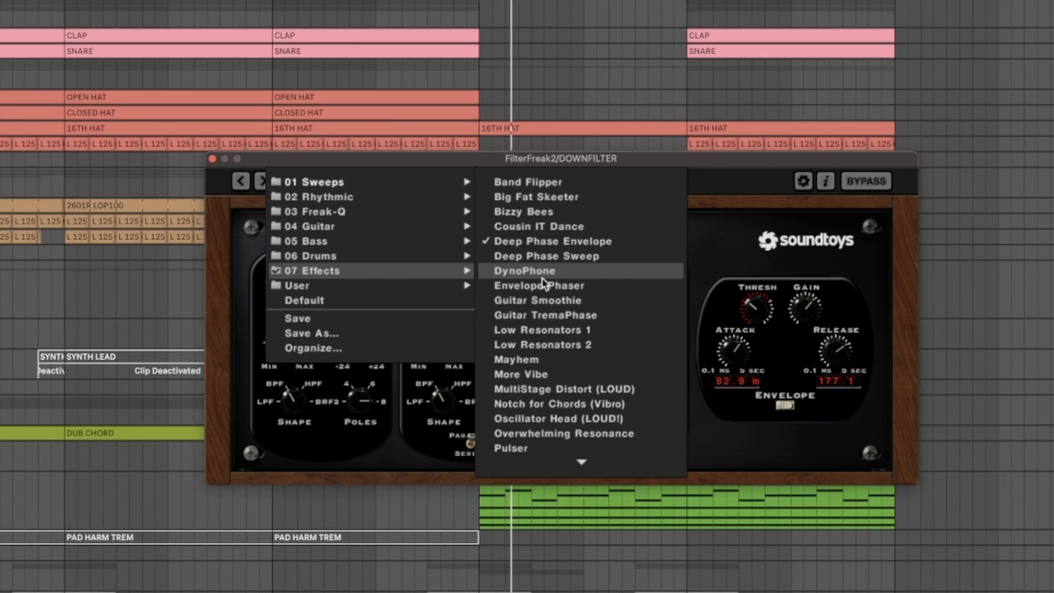
left_click(546, 344)
left_click(264, 180)
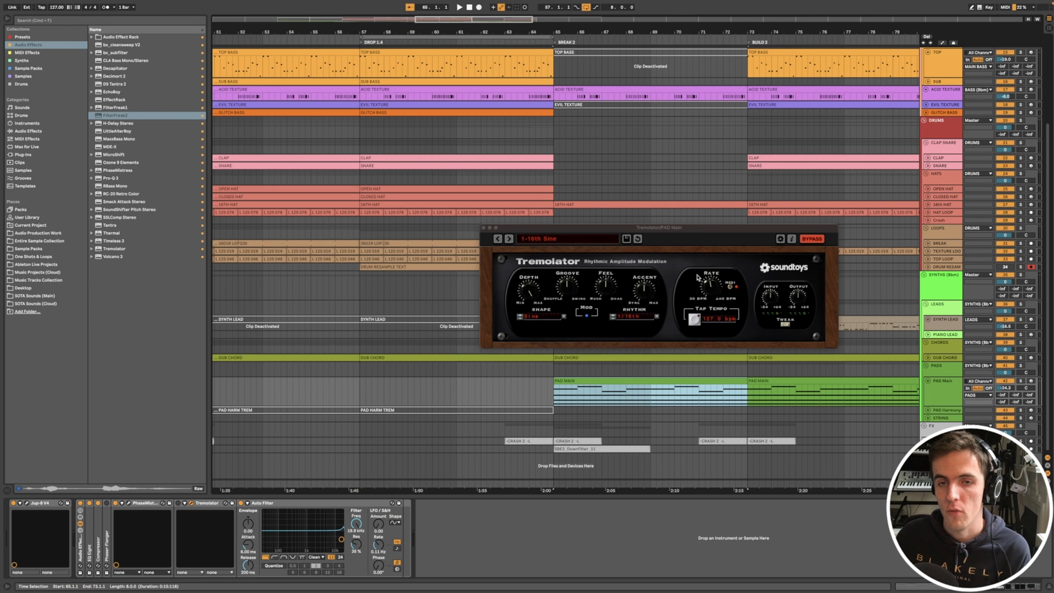
- Solo the PAD Main track and play its BREAK 2 clip with Tremolator bypassed, keeping the plugin window open
left_click_drag(687, 228, 675, 231)
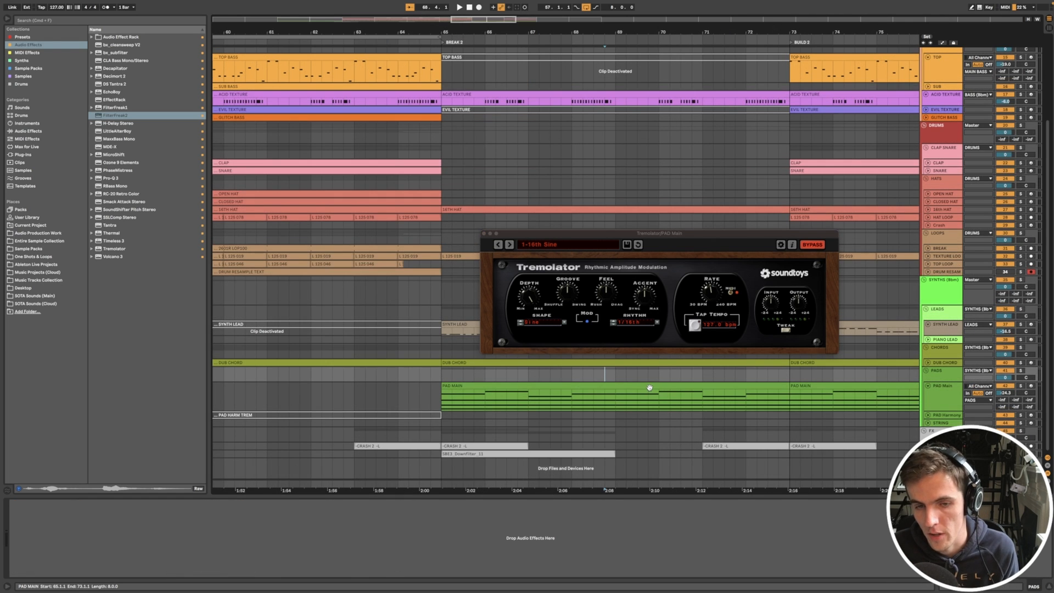
scroll(650, 388, "down", 3)
left_click(956, 405)
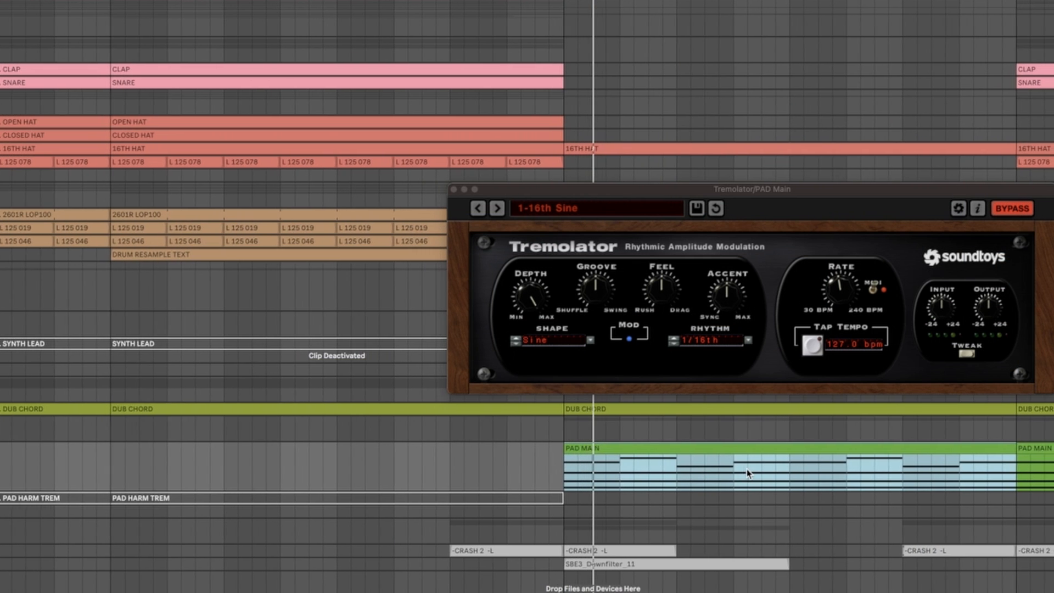
scroll(749, 473, "down", 5)
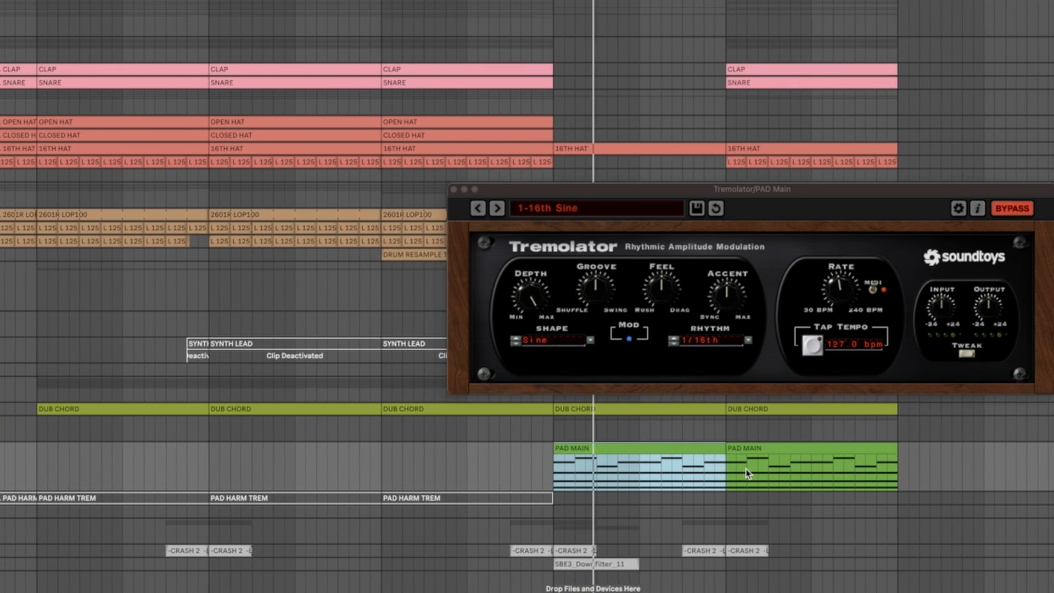
scroll(750, 469, "left", 2)
scroll(751, 473, "down", 5)
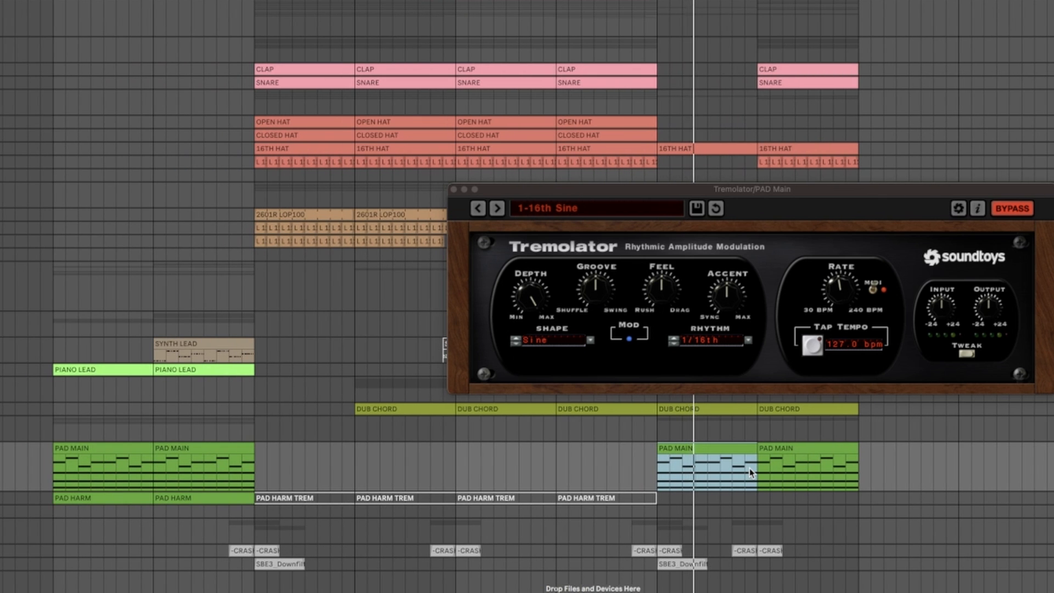
scroll(750, 473, "left", 1)
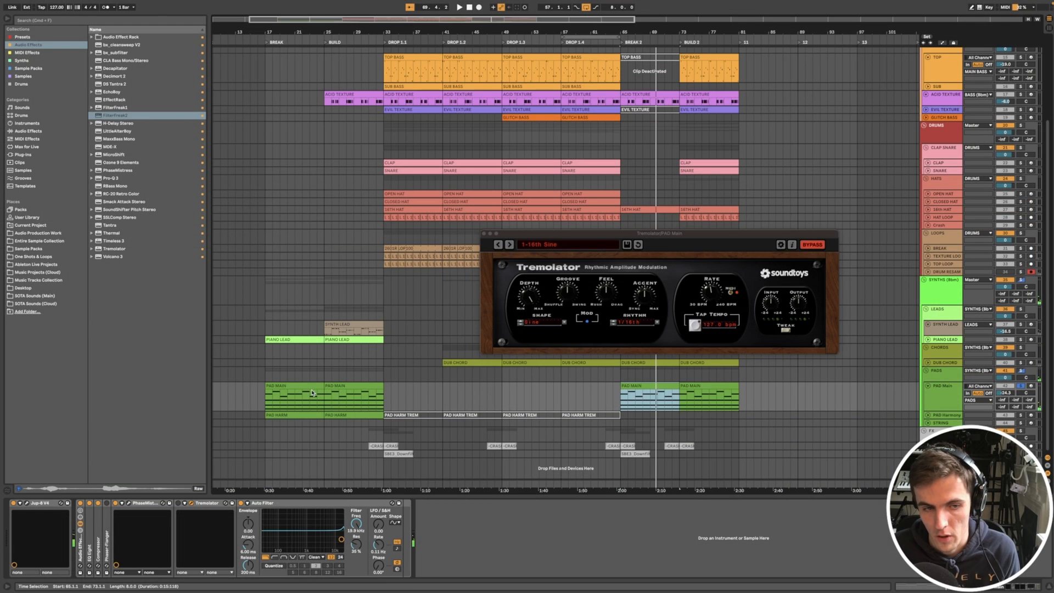
- Select the PAD MAIN clips in BREAK and BREAK 2 and play them with Tremolator's 1-16th Sine preset enabled
left_click(307, 386)
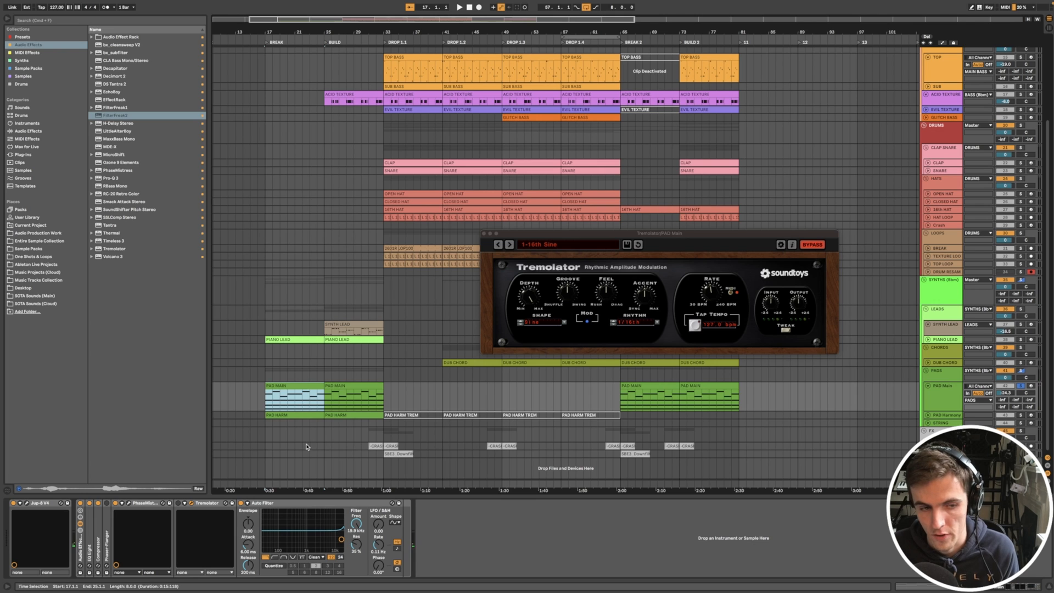
left_click(649, 389)
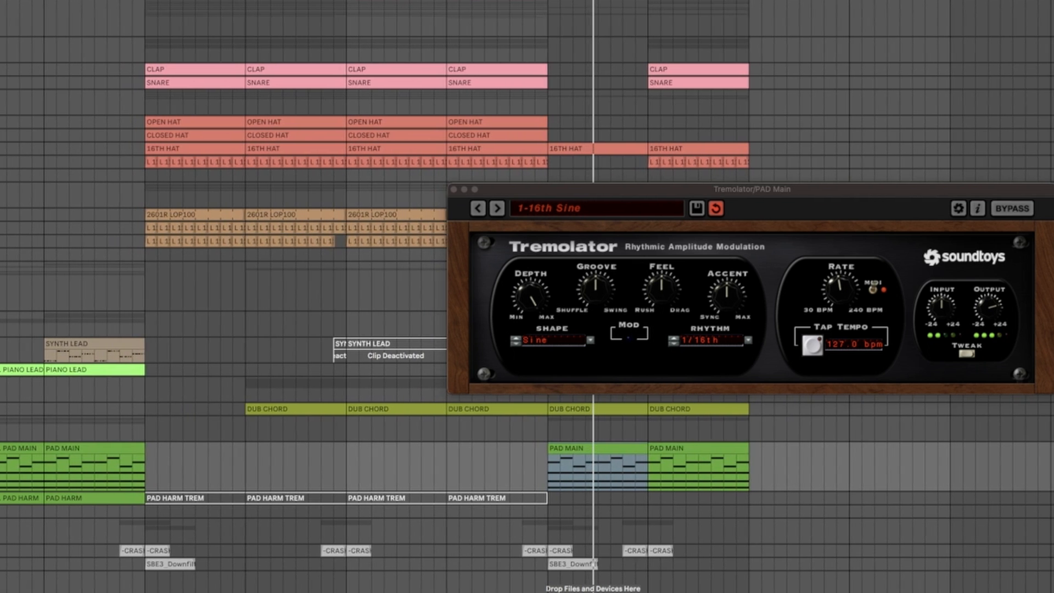
scroll(742, 494, "down", 2)
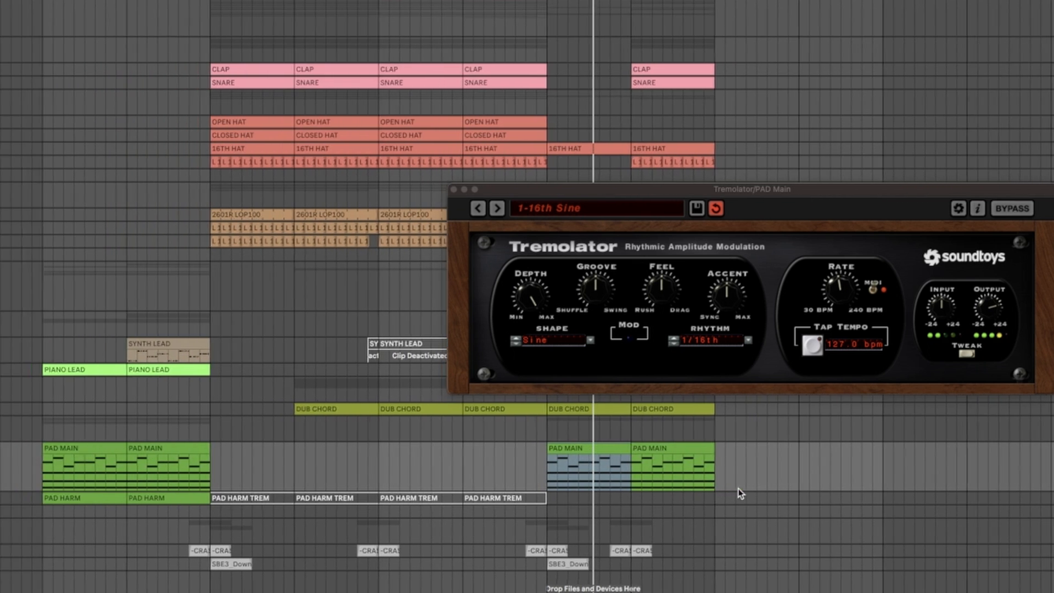
left_click(672, 450)
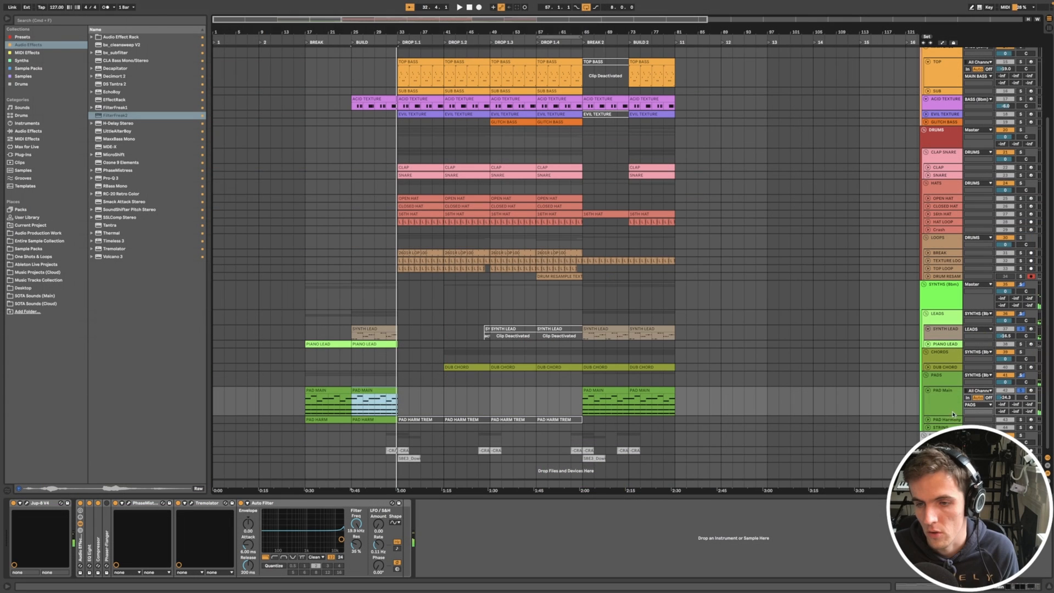
- Unfold the PAD Harmony track, play its PAD HARM clip in BUILD, and show the track's device chain with Tremolator
left_click(937, 416)
left_click(928, 420)
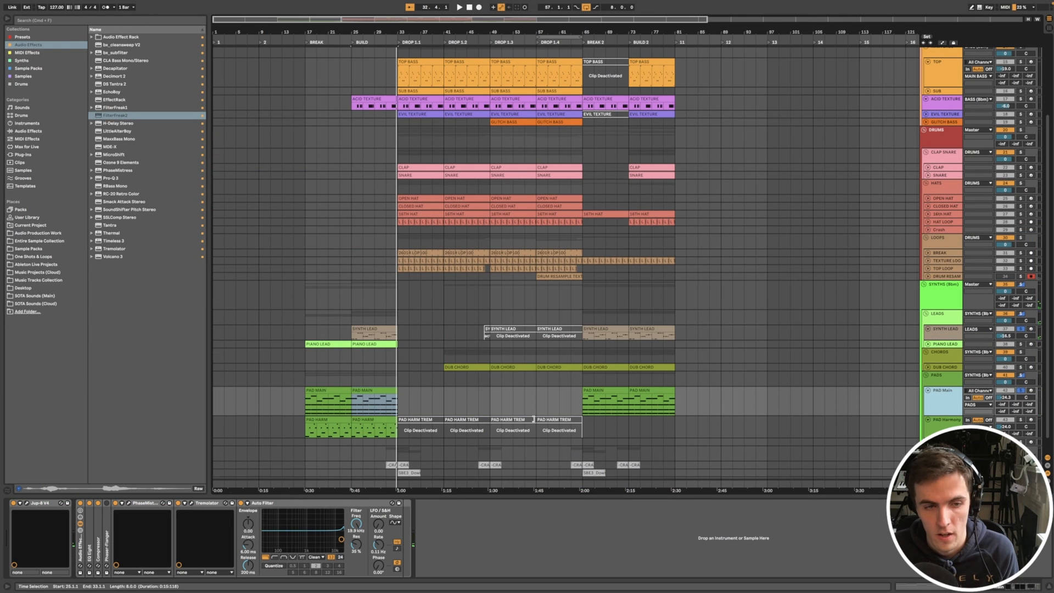
scroll(365, 417, "up", 10)
left_click(361, 417)
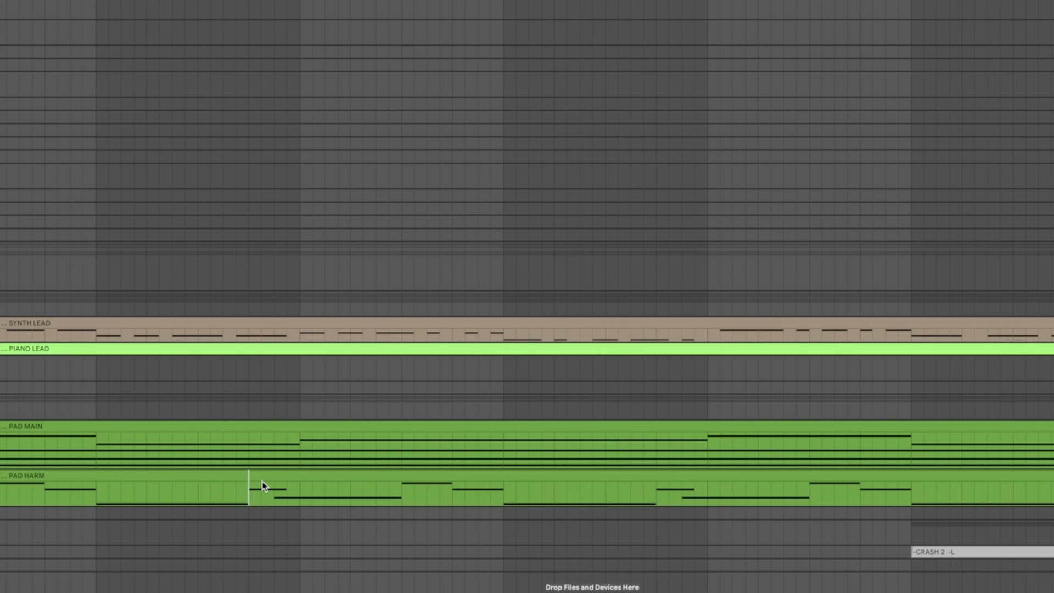
left_click(373, 404)
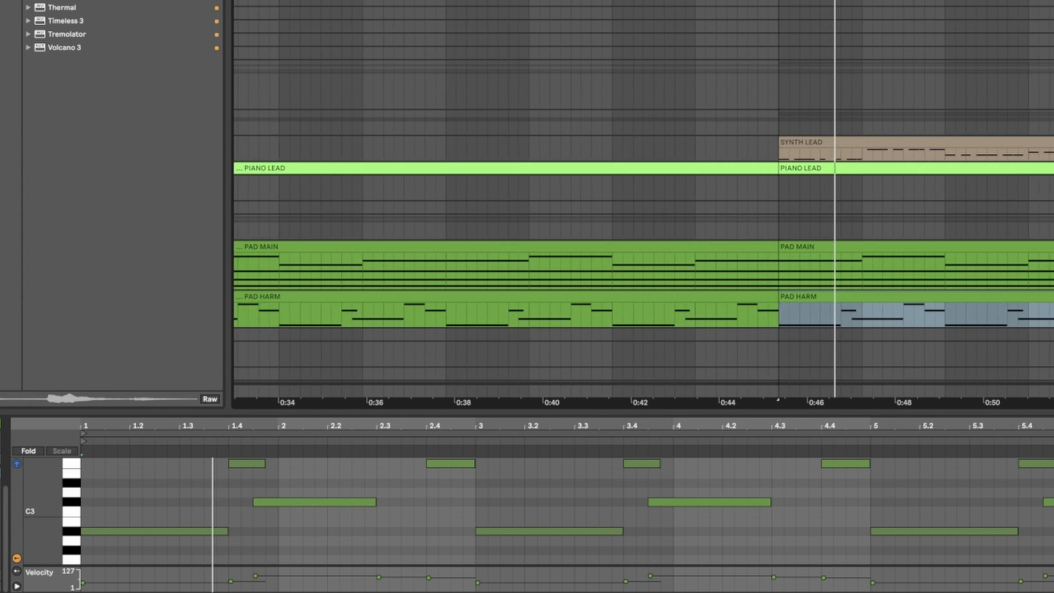
key("shift+Tab")
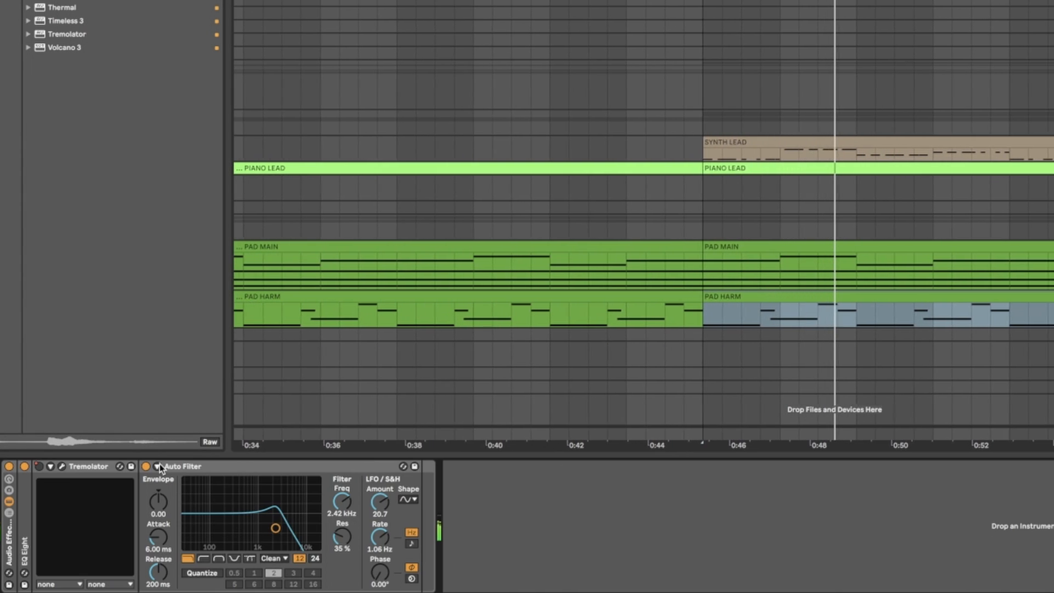
- Reactivate the PAD HARM TREM clips across DROP 1.1 to DROP 1.4
scroll(728, 290, "down", 5)
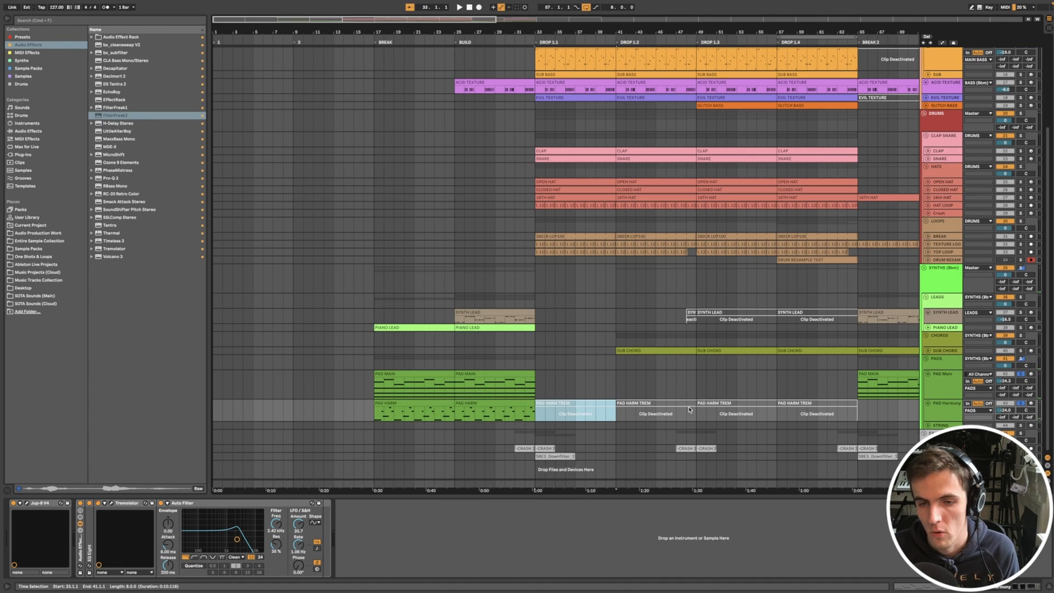
left_click(713, 406)
left_click(594, 401)
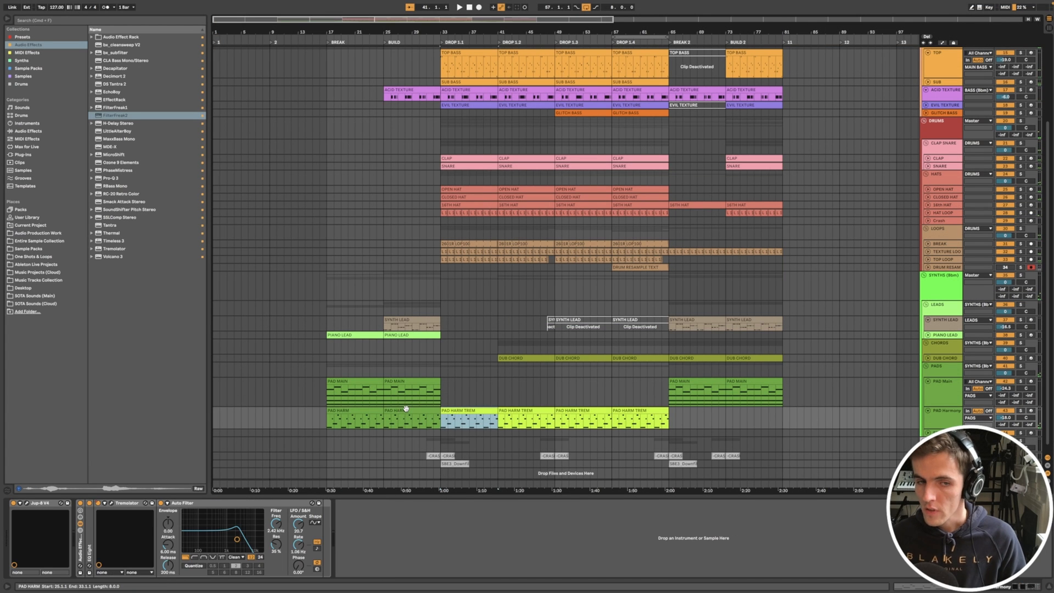
- Compare the PAD HARM clip in BUILD with PAD HARM TREM in DROP 1.1, viewing Tremolator's 1-16th Rmp Up preset during playback
left_click(385, 419)
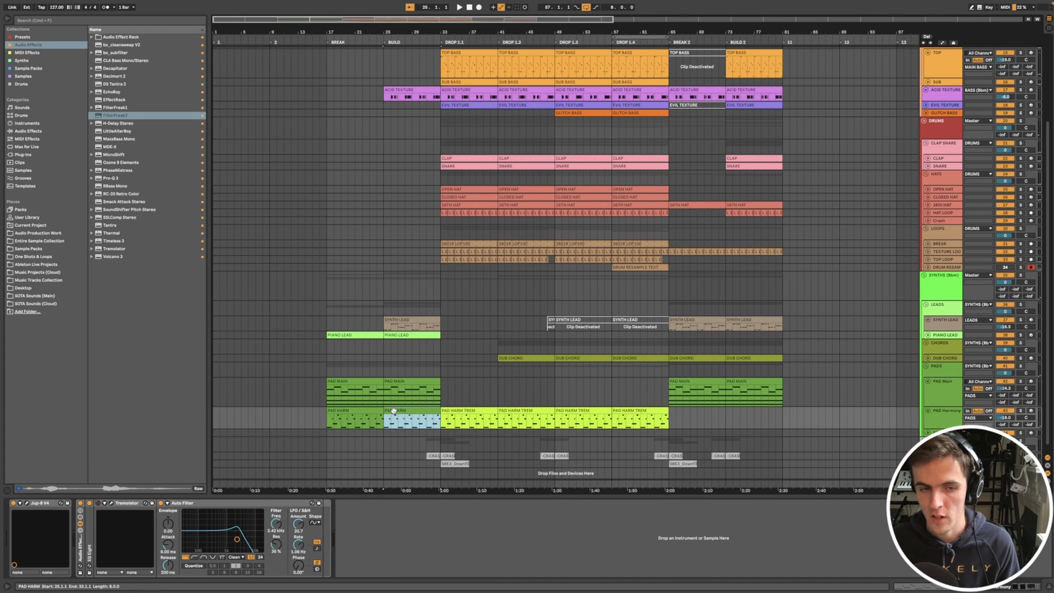
left_click(464, 413)
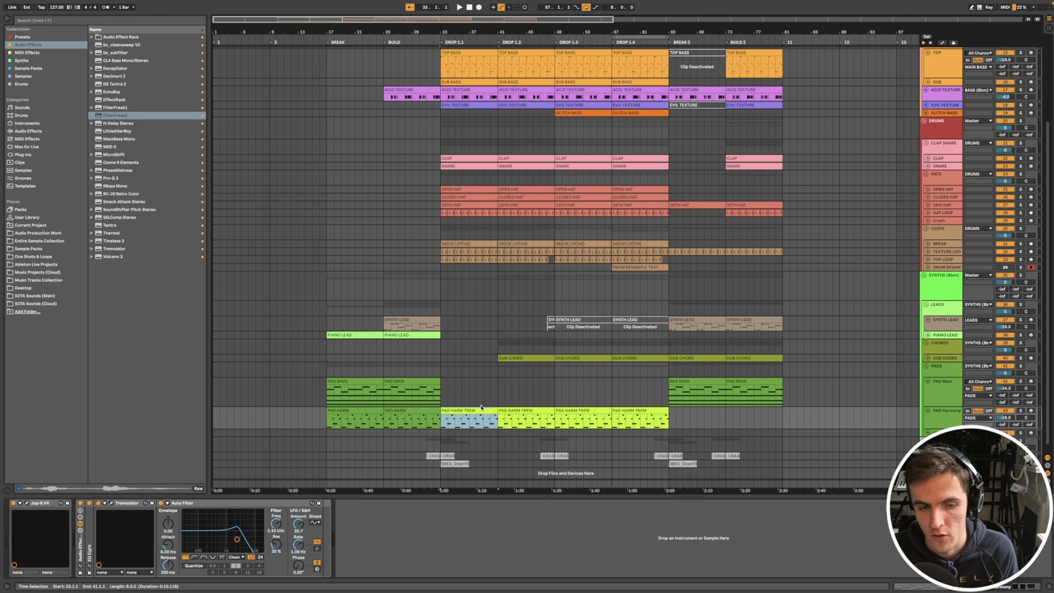
left_click(471, 408)
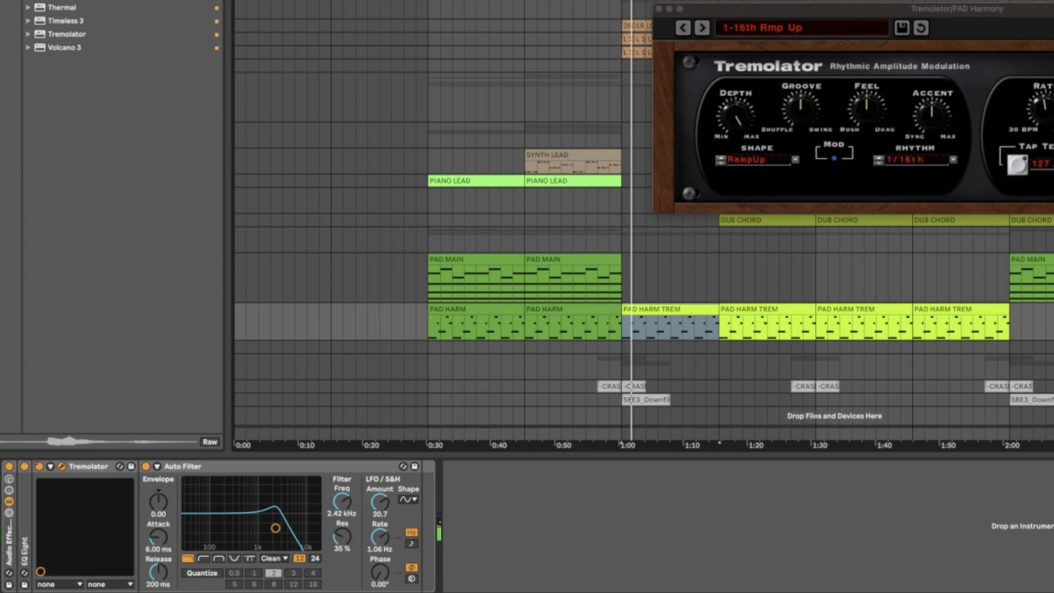
left_click(723, 29)
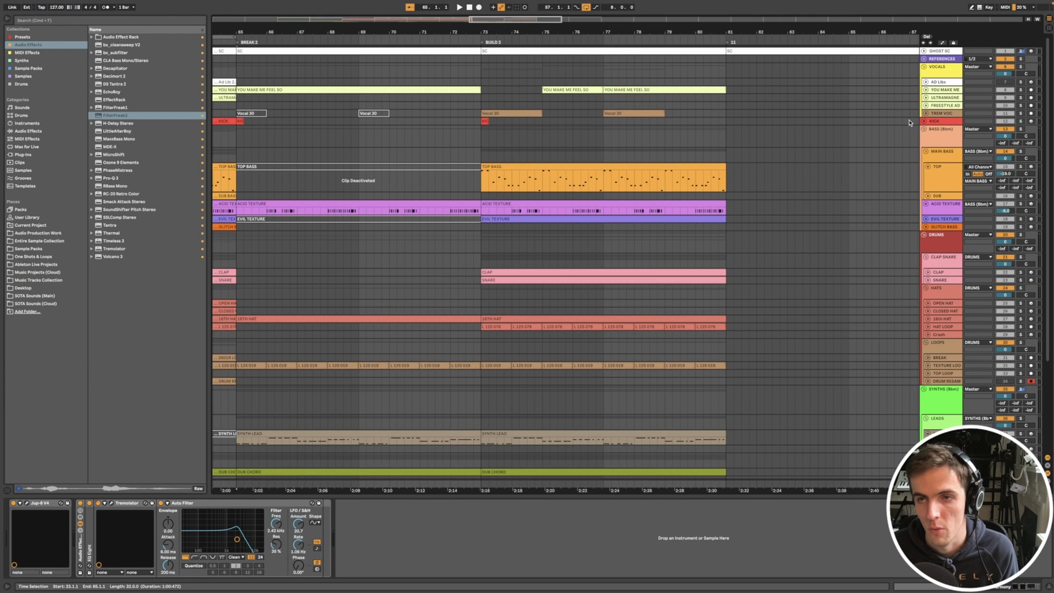
- Unfold the TREM VOC track and play the first Vocal 30 clip in BUILD 2 while viewing Tremolator's 1-16th Sqr preset
left_click(926, 114)
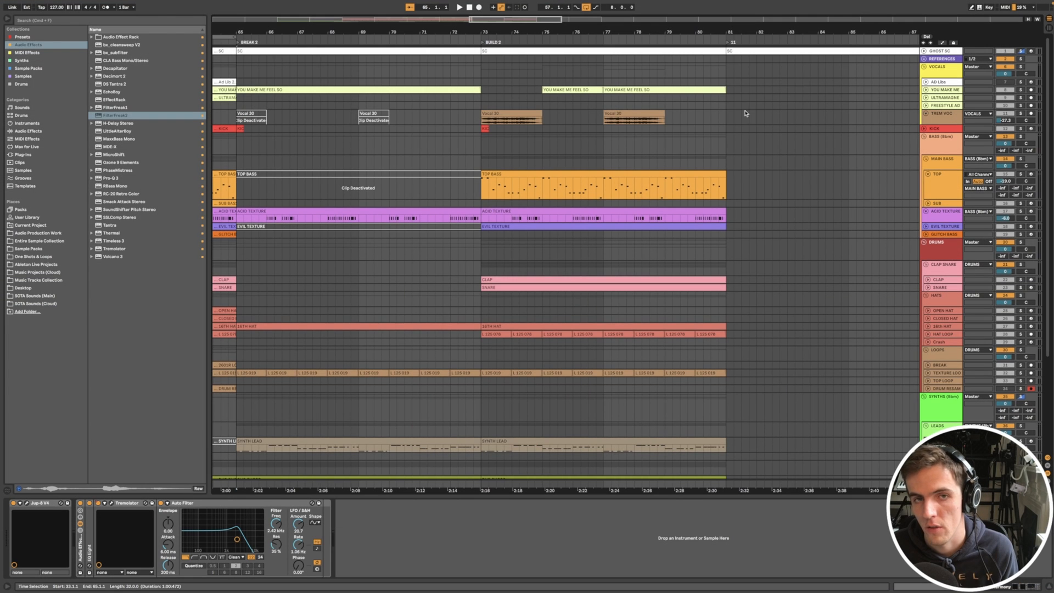
left_click(506, 115)
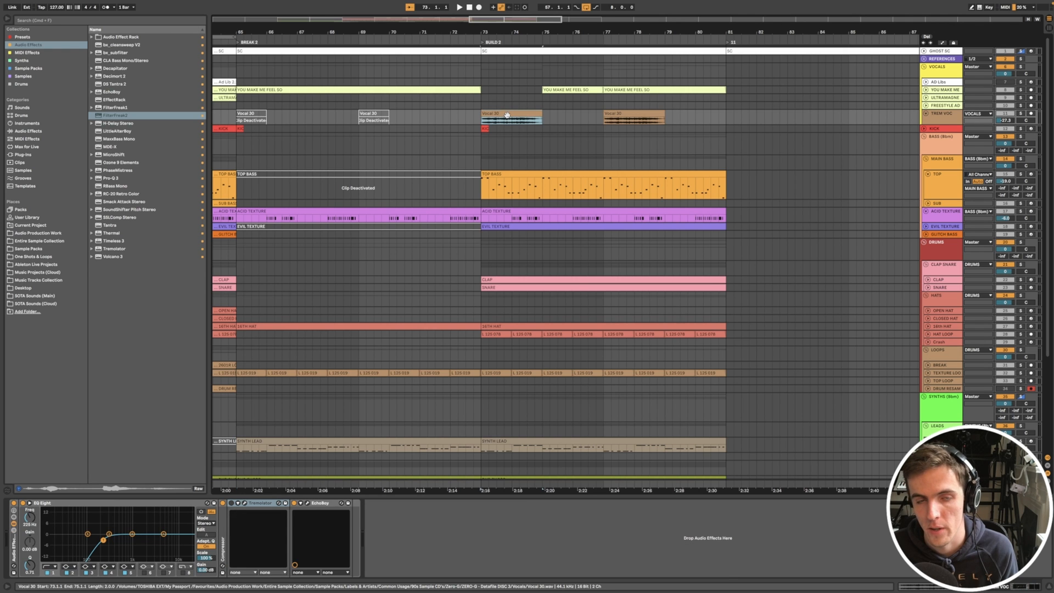
key("space")
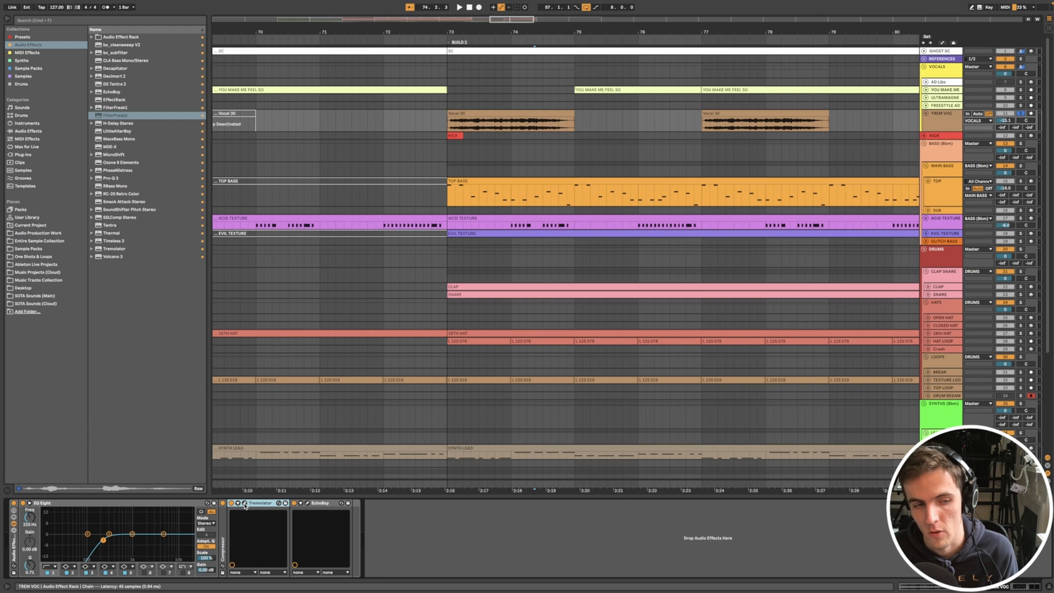
left_click(248, 505)
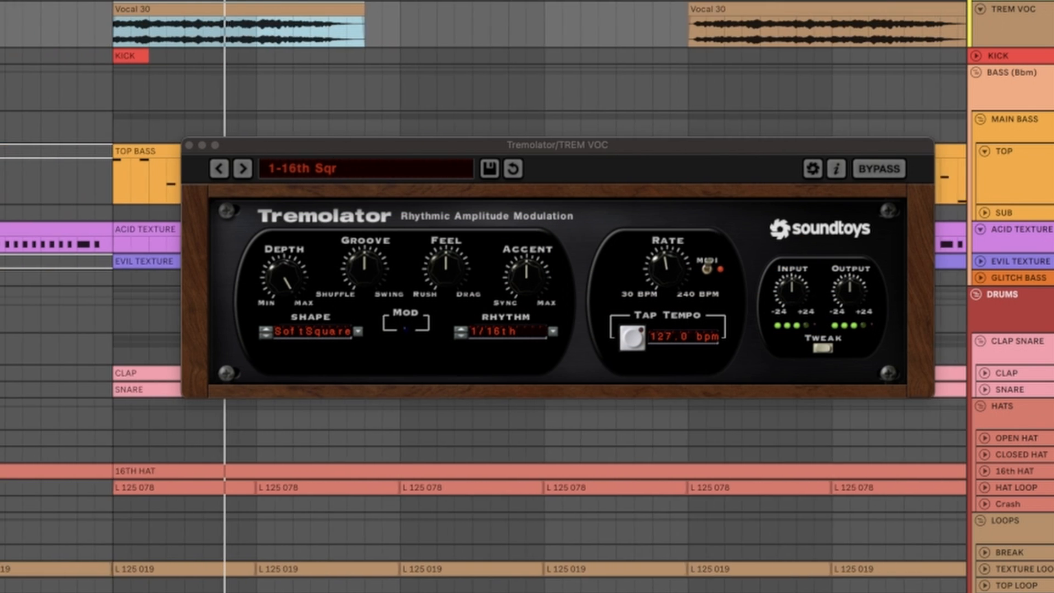
key("space")
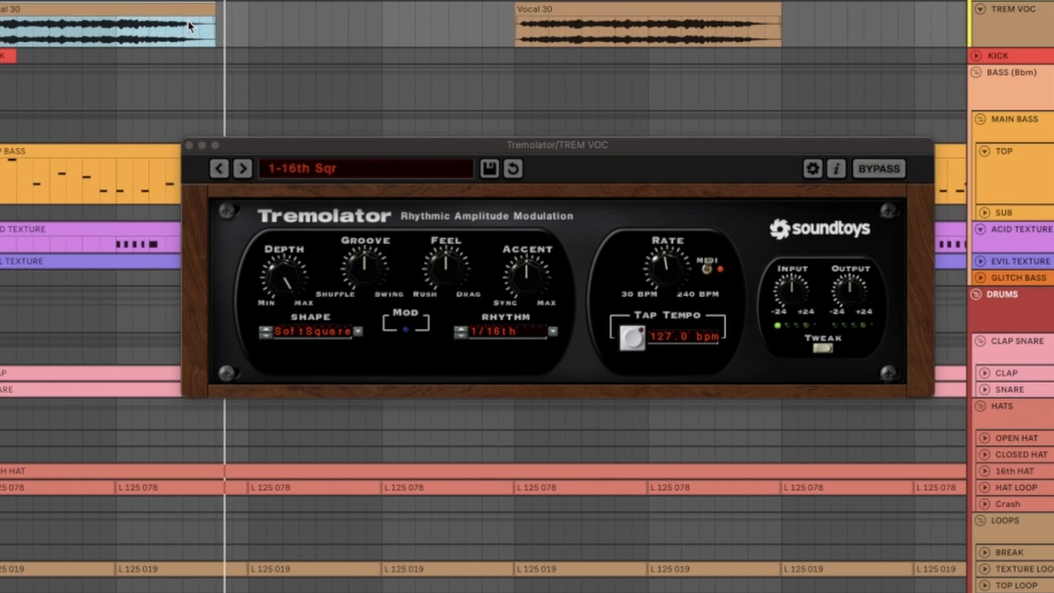
- Shorten the first Vocal 30 clip in BUILD 2 to one bar, then play it and close the Tremolator window
left_click(222, 23)
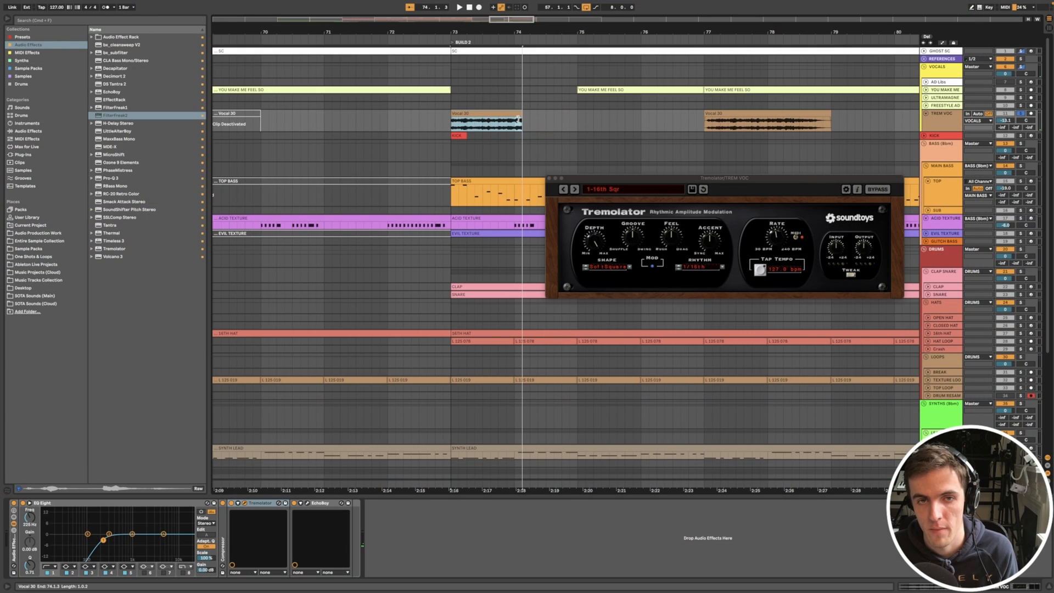
left_click_drag(518, 119, 512, 119)
key("space")
scroll(634, 135, "down", 5)
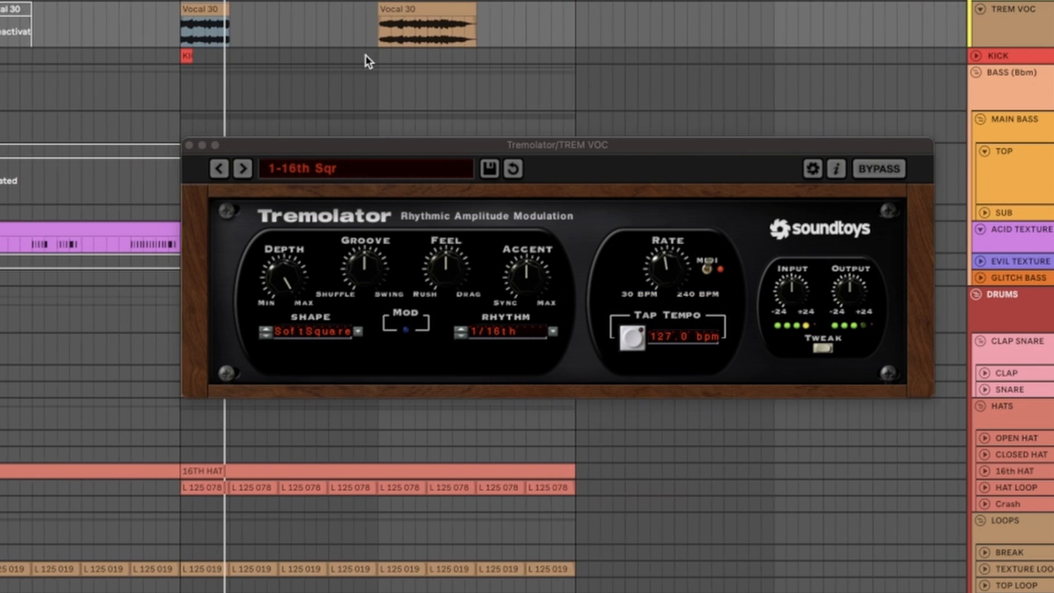
scroll(366, 55, "down", 1)
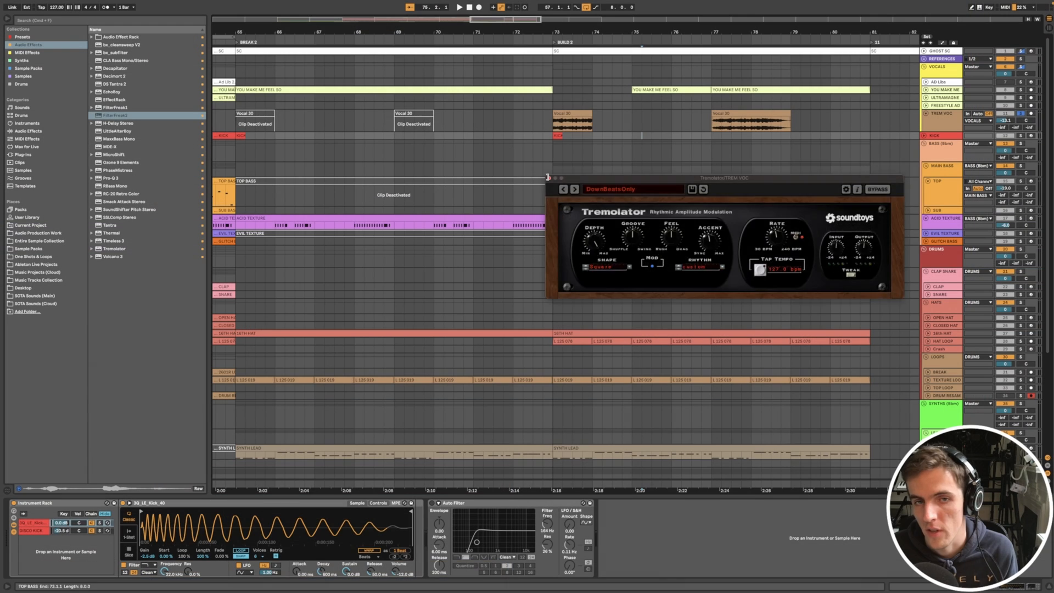
left_click(189, 145)
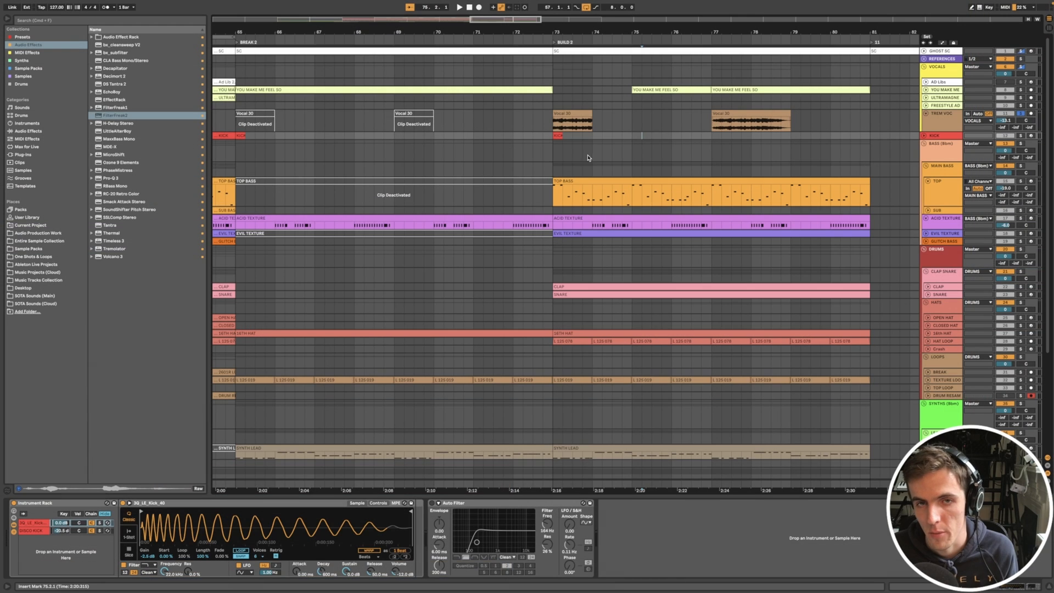
left_click(588, 158)
scroll(588, 158, "up", 4)
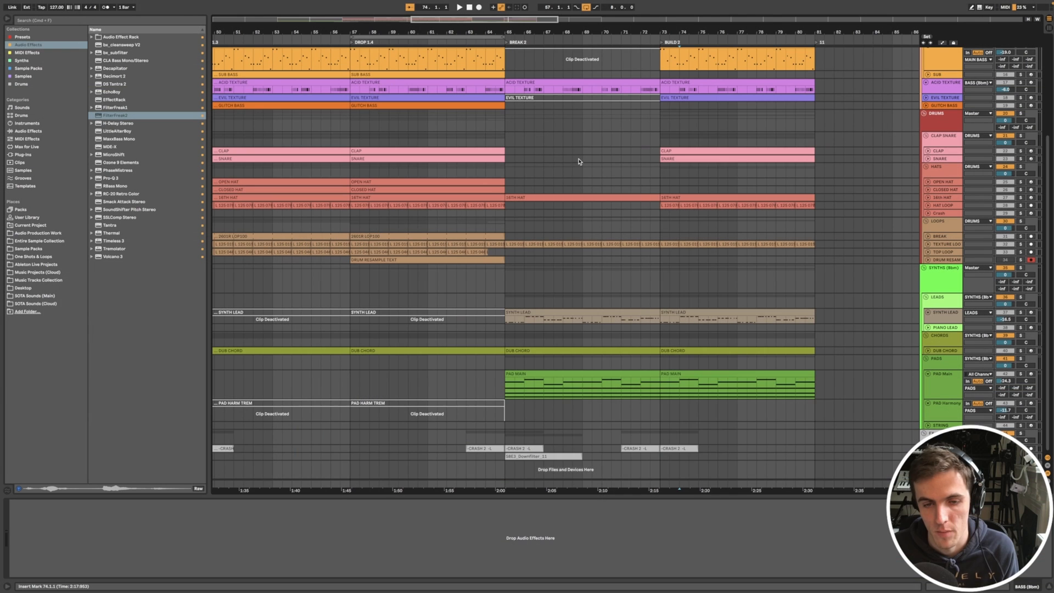
scroll(575, 163, "down", 2)
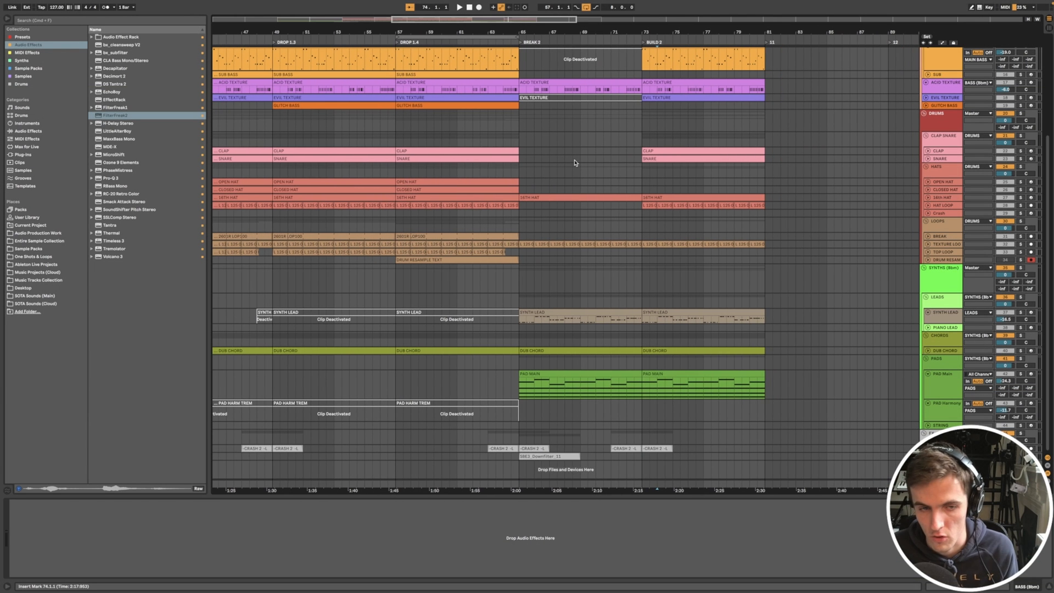
scroll(577, 168, "left", 4)
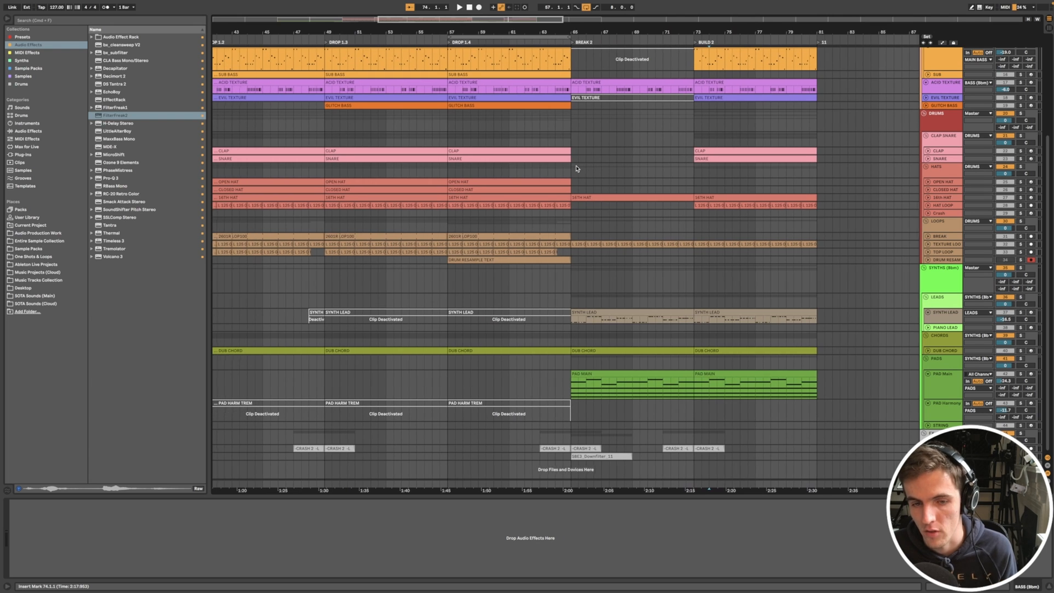